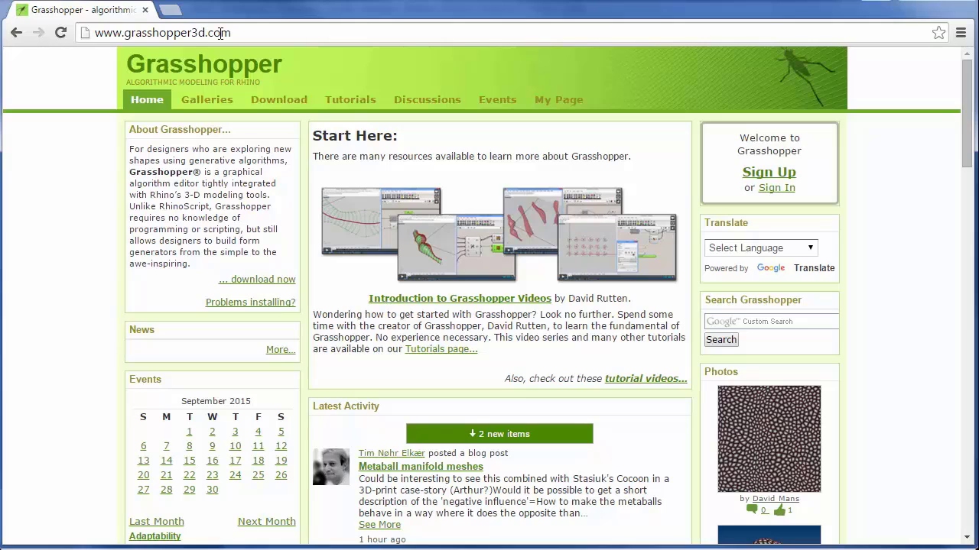
Step: Switch to Rhino and launch the Grasshopper plug-in from the command line
{"action": "mouse_move", "coordinate": [281, 101]}
{"action": "left_click", "coordinate": [916, 5]}
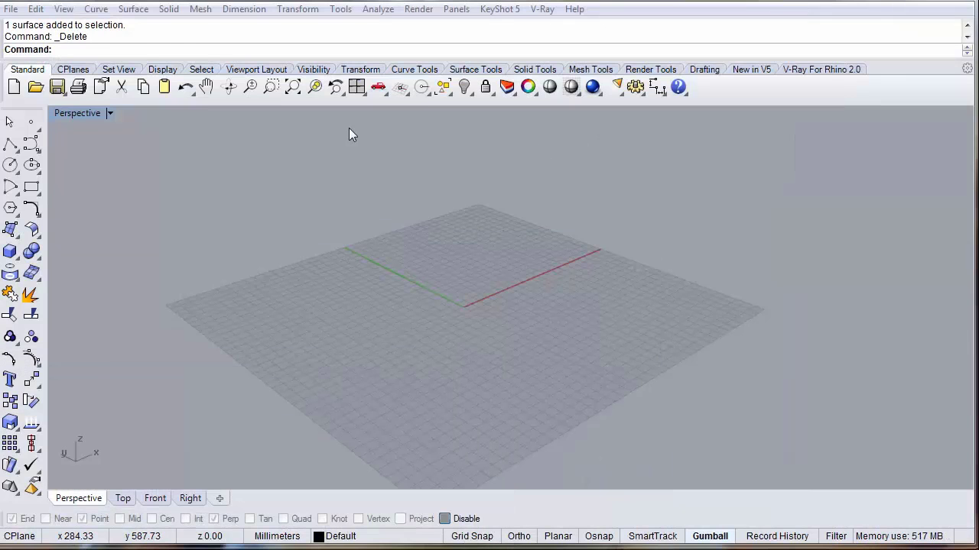
{"action": "type", "text": "Grasshopper"}
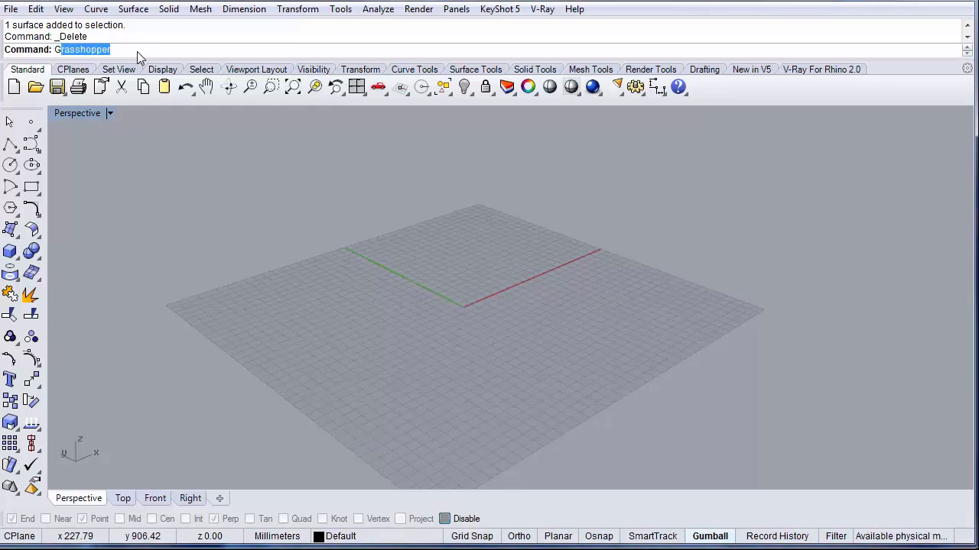
{"action": "key", "text": "Return"}
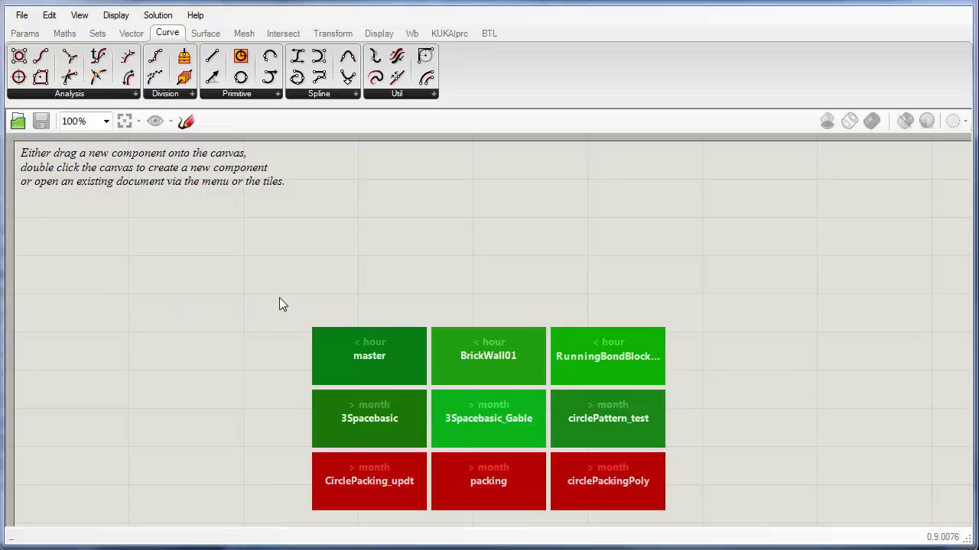
Step: Place a Vector parameter on the Grasshopper canvas
{"action": "right_click_drag", "start_coordinate": [280, 303], "coordinate": [338, 269]}
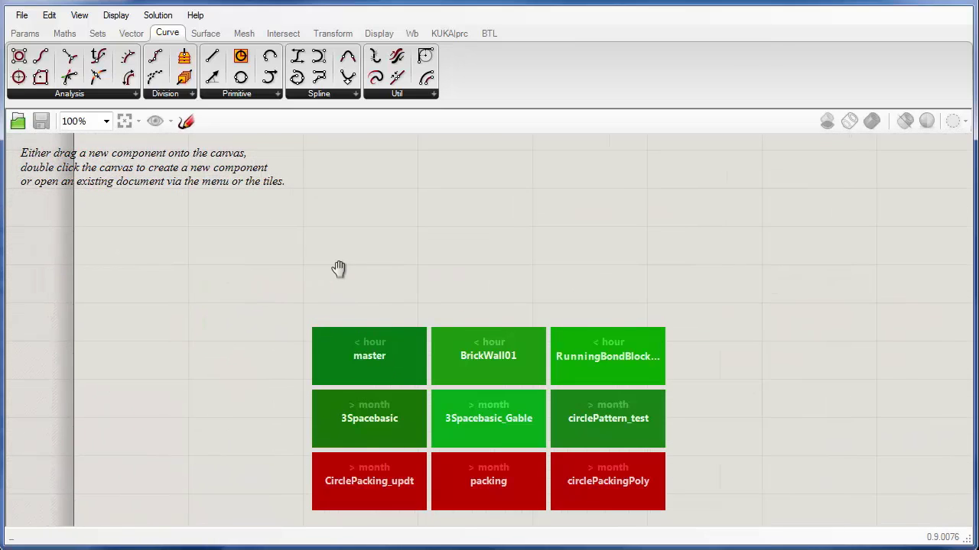
{"action": "left_click", "coordinate": [25, 33]}
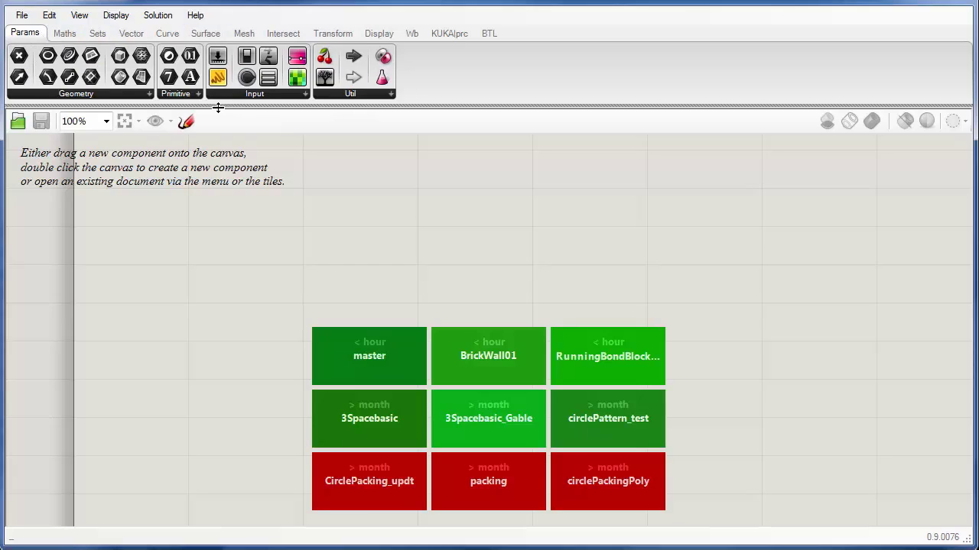
{"action": "left_click_drag", "start_coordinate": [20, 59], "coordinate": [300, 283]}
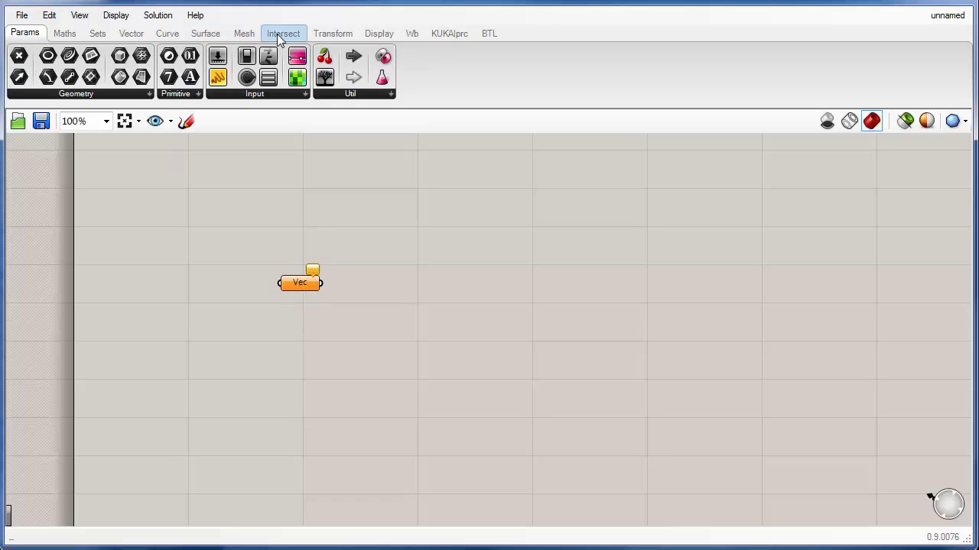
Step: Add an Addition component to the canvas beside the Vector parameter
{"action": "left_click", "coordinate": [65, 33]}
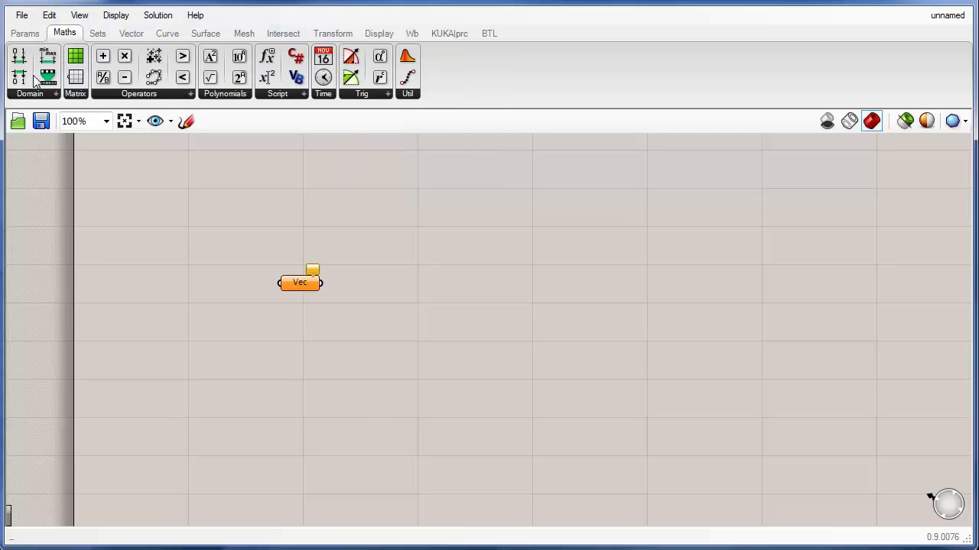
{"action": "left_click_drag", "start_coordinate": [107, 63], "coordinate": [423, 320]}
{"action": "right_click_drag", "start_coordinate": [420, 315], "coordinate": [343, 313]}
{"action": "scroll", "coordinate": [222, 297], "scroll_direction": "up", "scroll_amount": 2}
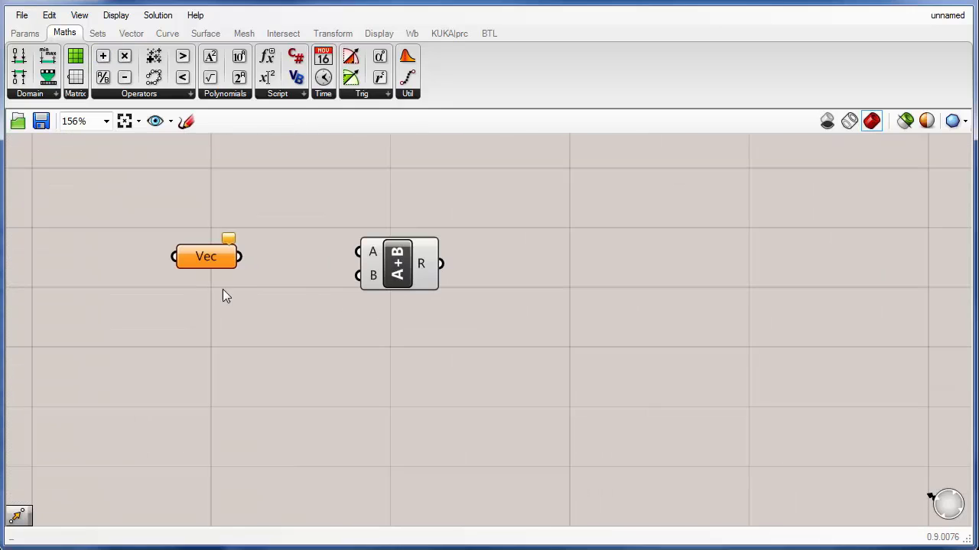
Step: Wire the Vector parameter into the Addition's A input, then delete both components
{"action": "left_click_drag", "start_coordinate": [240, 258], "coordinate": [358, 252]}
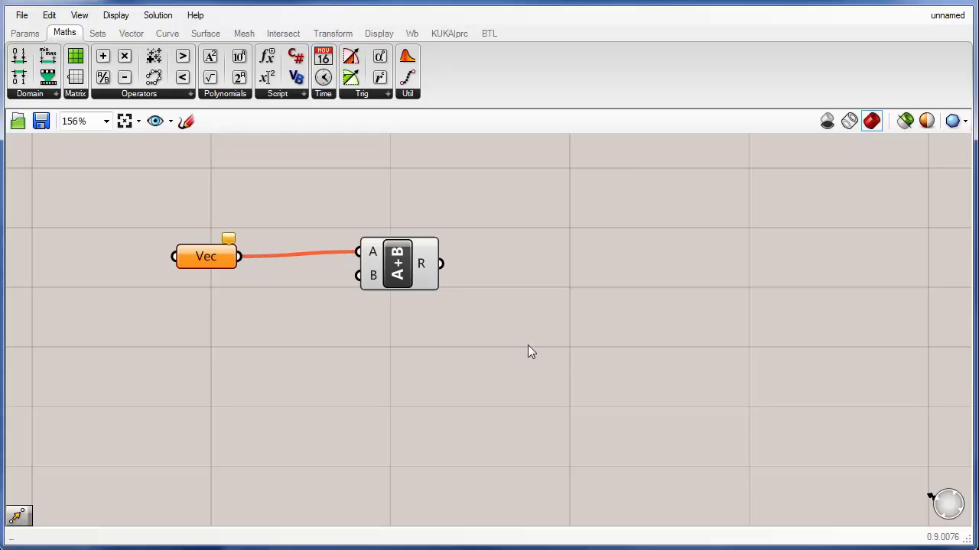
{"action": "left_click_drag", "start_coordinate": [490, 363], "coordinate": [107, 198]}
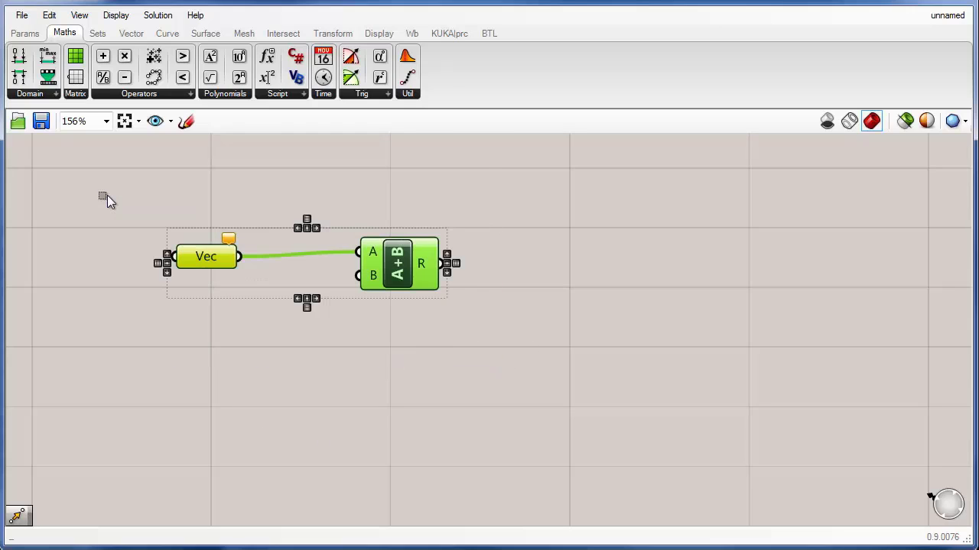
{"action": "key", "text": "Delete"}
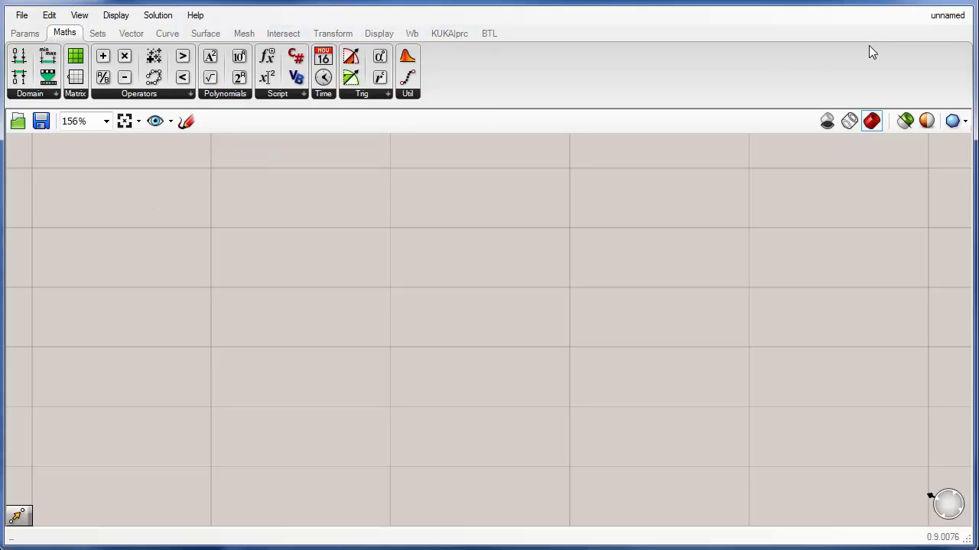
Step: Draw a line in Rhino starting at 0,0 and 7000 mm long along the x-axis
{"action": "left_click", "coordinate": [908, 2]}
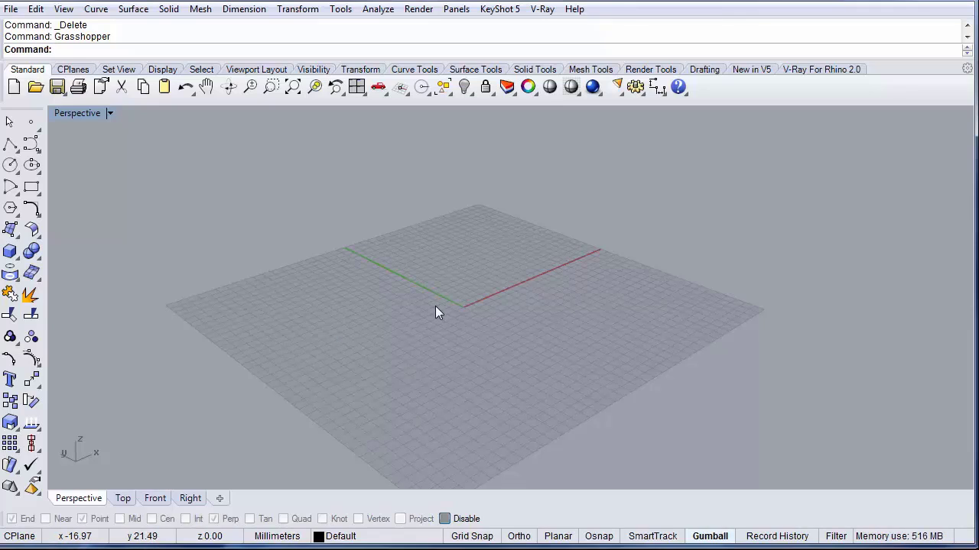
{"action": "type", "text": "Line"}
{"action": "key", "text": "Return"}
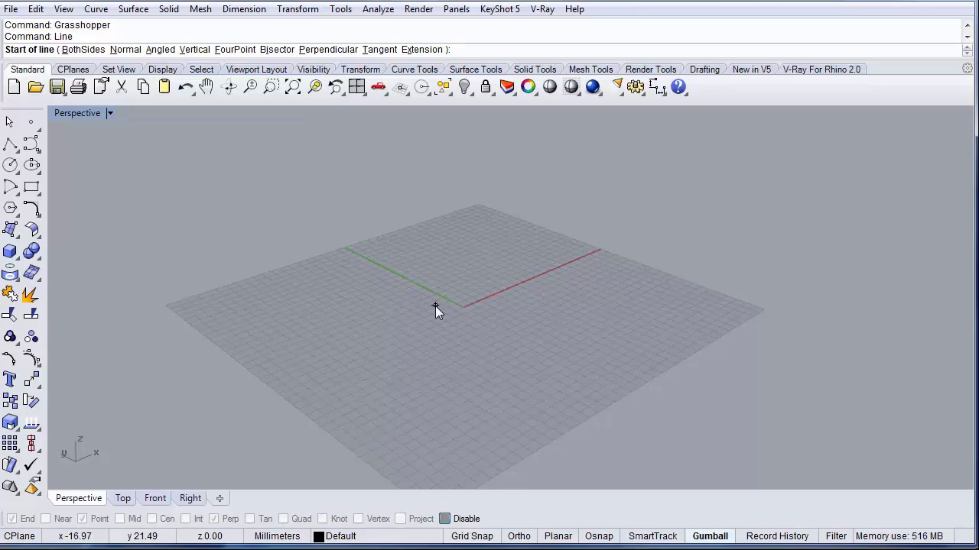
{"action": "type", "text": "0,0"}
{"action": "key", "text": "Return"}
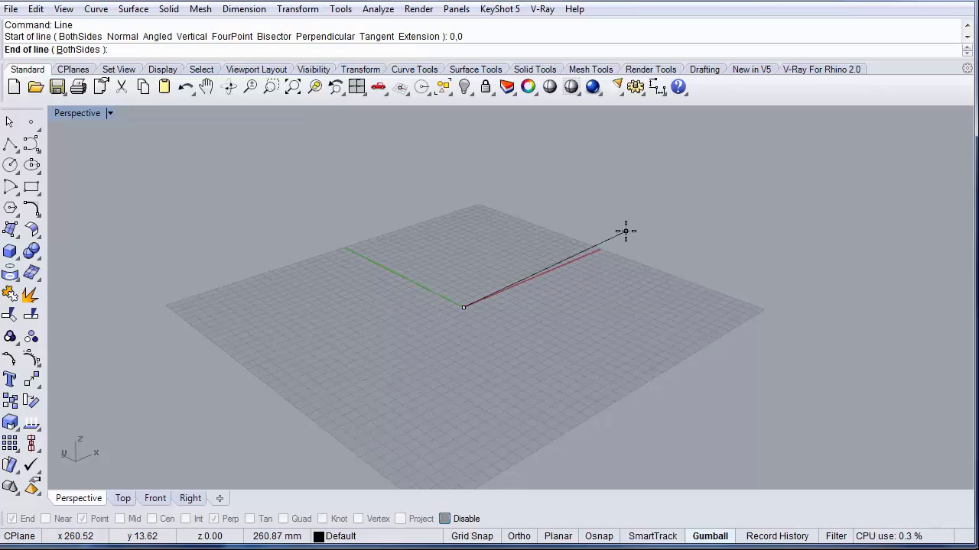
{"action": "type", "text": "7000"}
{"action": "key", "text": "Return"}
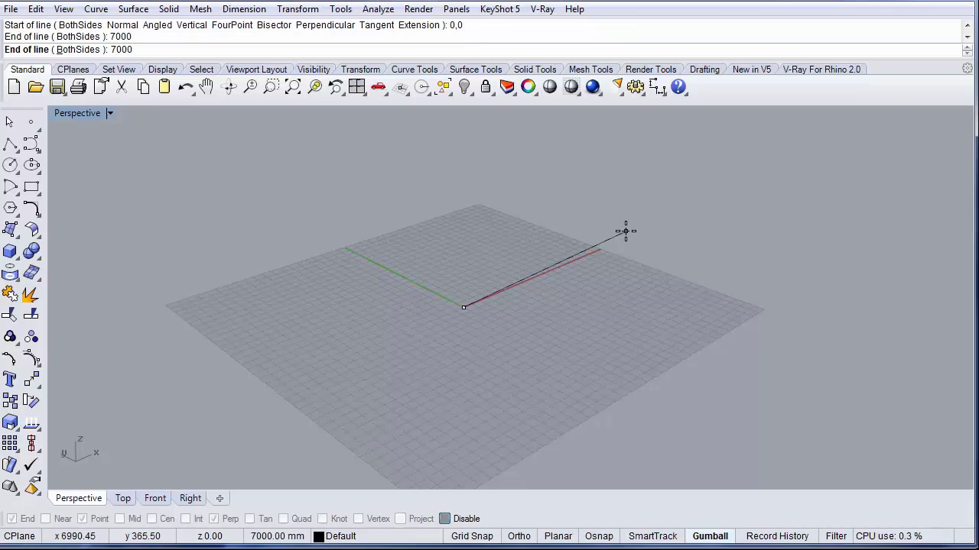
{"action": "left_click", "coordinate": [679, 242]}
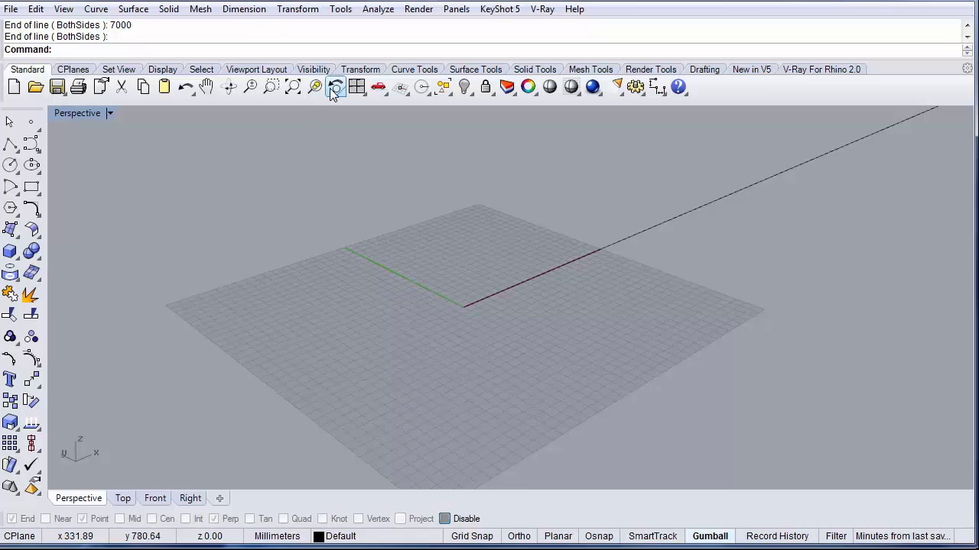
Step: Zoom the Perspective viewport to the extents of the line
{"action": "right_click", "coordinate": [295, 86]}
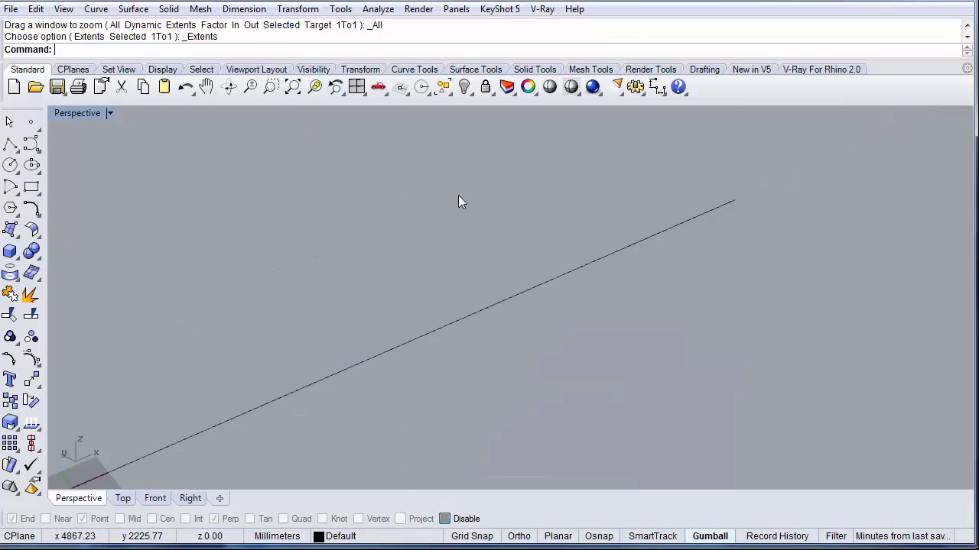
{"action": "right_click_drag", "start_coordinate": [361, 328], "coordinate": [381, 302]}
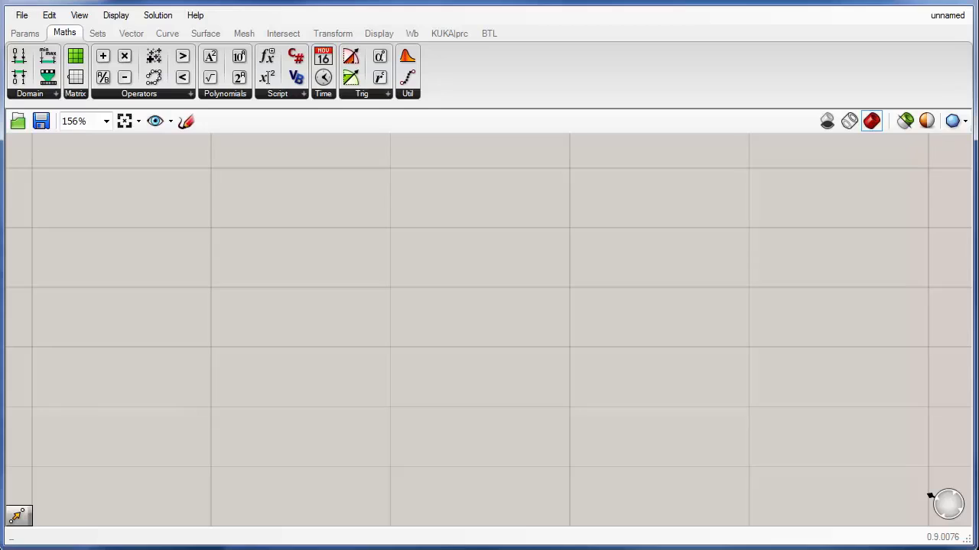
Step: Resize the Grasshopper window to occupy the left half of the screen
{"action": "left_click_drag", "start_coordinate": [974, 68], "coordinate": [504, 99]}
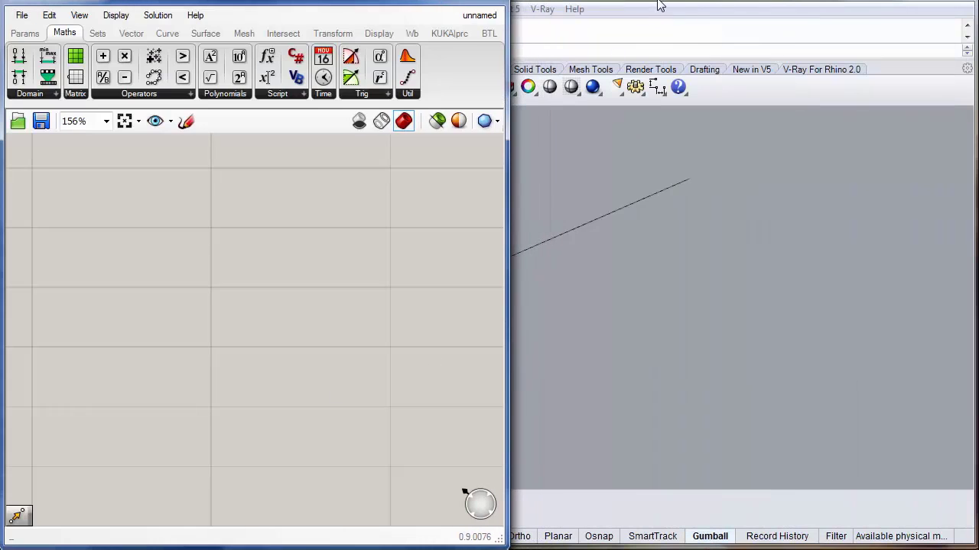
{"action": "left_click", "coordinate": [443, 0]}
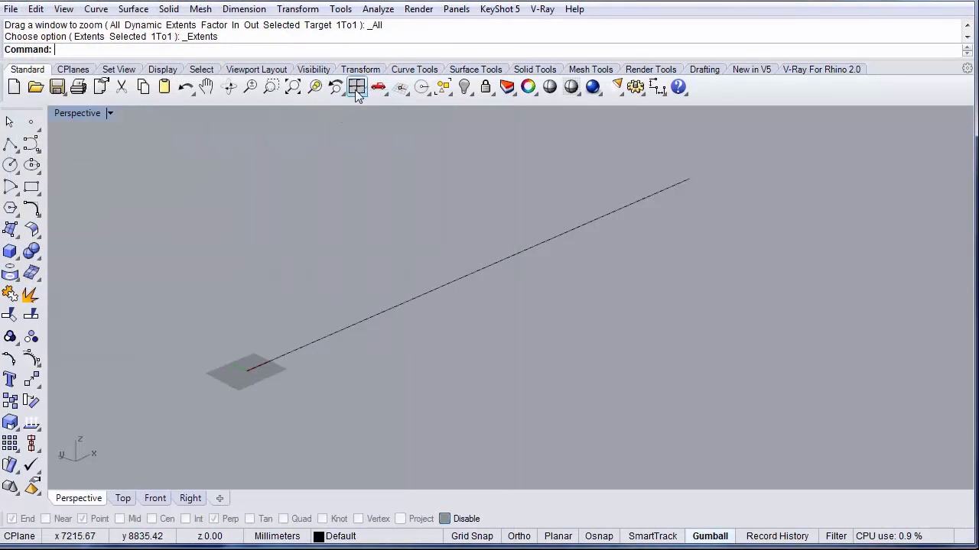
Step: Switch Rhino to the four-viewport layout and enlarge the Perspective viewport
{"action": "left_click", "coordinate": [358, 89]}
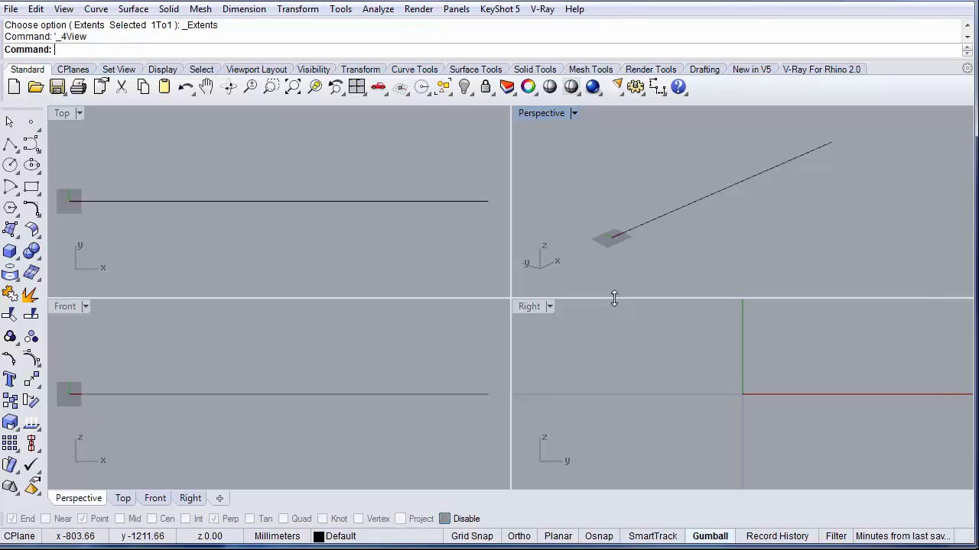
{"action": "left_click", "coordinate": [618, 465]}
{"action": "left_click_drag", "start_coordinate": [618, 465], "coordinate": [618, 476]}
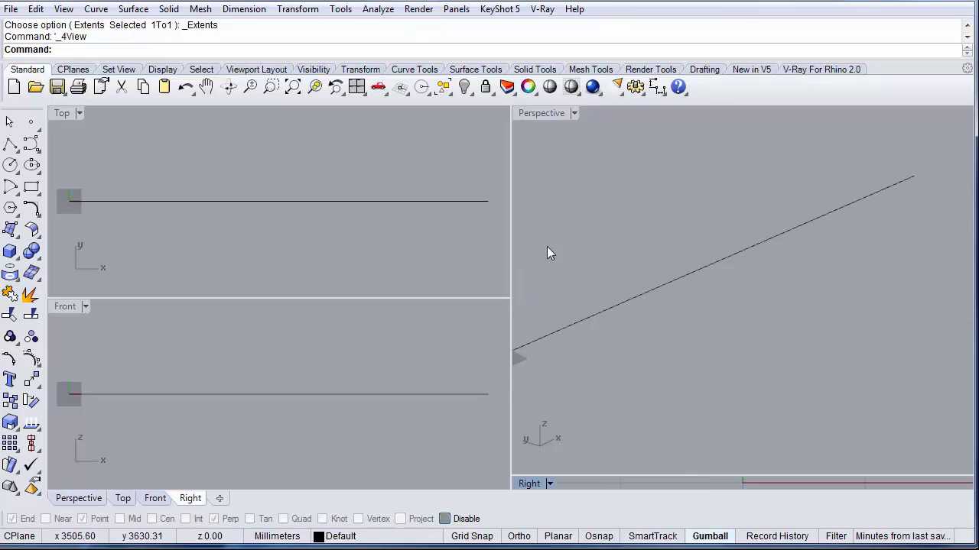
{"action": "right_click_drag", "start_coordinate": [604, 314], "coordinate": [642, 310], "text": "shift"}
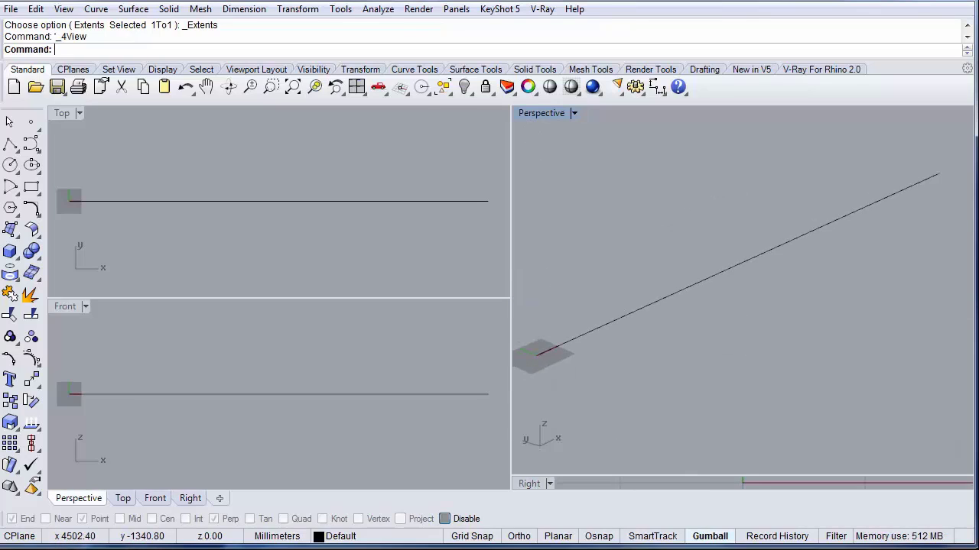
Step: Bring Grasshopper forward and place a Curve parameter on the canvas
{"action": "left_click", "coordinate": [122, 548]}
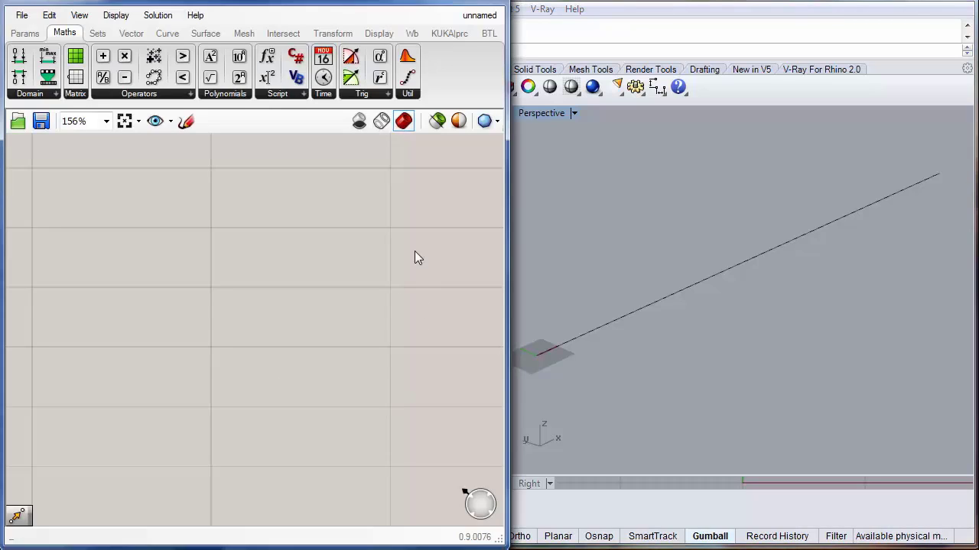
{"action": "right_click_drag", "start_coordinate": [192, 292], "coordinate": [255, 404]}
{"action": "scroll", "coordinate": [252, 295], "scroll_direction": "down", "scroll_amount": 3}
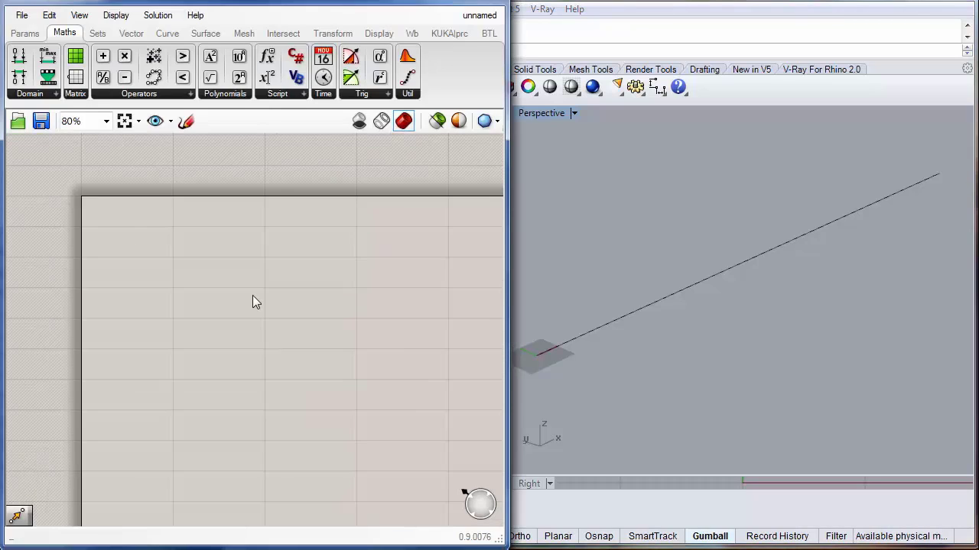
{"action": "scroll", "coordinate": [252, 296], "scroll_direction": "down", "scroll_amount": 2}
{"action": "scroll", "coordinate": [252, 297], "scroll_direction": "up", "scroll_amount": 3}
{"action": "right_click_drag", "start_coordinate": [207, 292], "coordinate": [233, 290]}
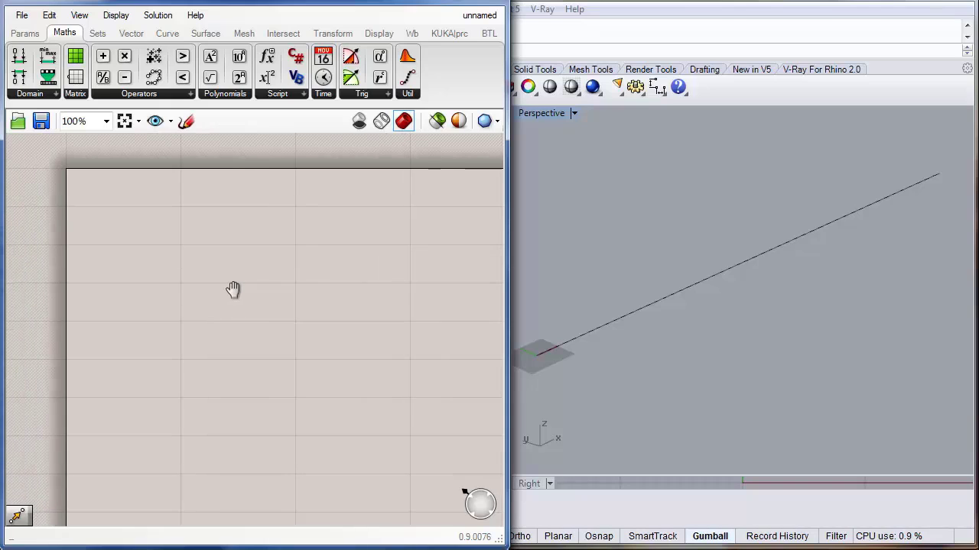
{"action": "scroll", "coordinate": [187, 330], "scroll_direction": "down", "scroll_amount": 1}
{"action": "scroll", "coordinate": [187, 331], "scroll_direction": "up", "scroll_amount": 2}
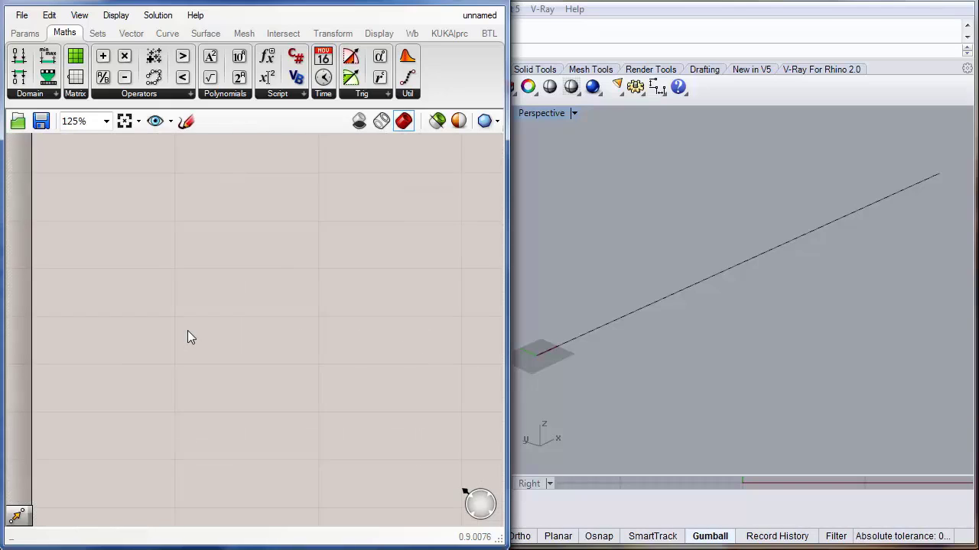
{"action": "scroll", "coordinate": [188, 330], "scroll_direction": "down", "scroll_amount": 3}
{"action": "right_click_drag", "start_coordinate": [188, 331], "coordinate": [225, 294]}
{"action": "scroll", "coordinate": [200, 282], "scroll_direction": "down", "scroll_amount": 1}
{"action": "scroll", "coordinate": [199, 275], "scroll_direction": "down", "scroll_amount": 1}
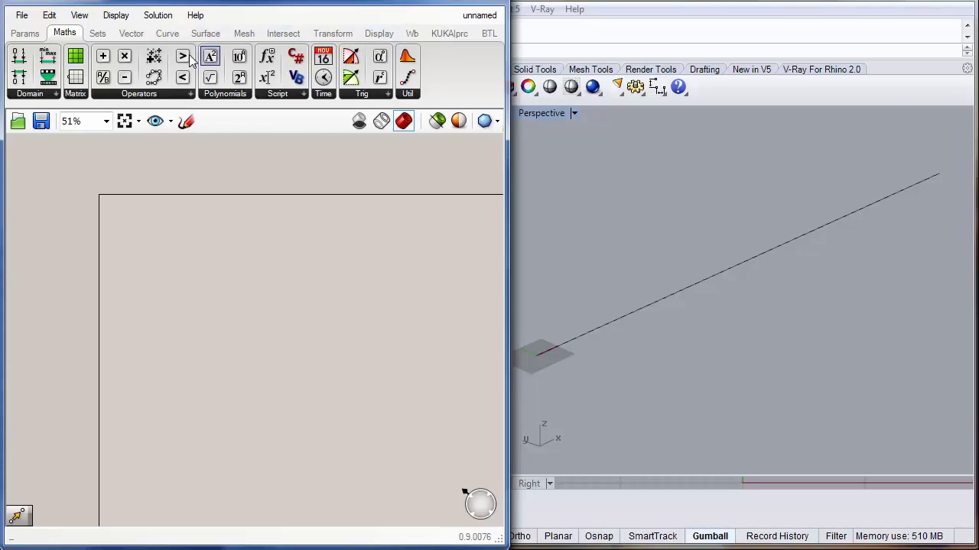
{"action": "left_click", "coordinate": [26, 34]}
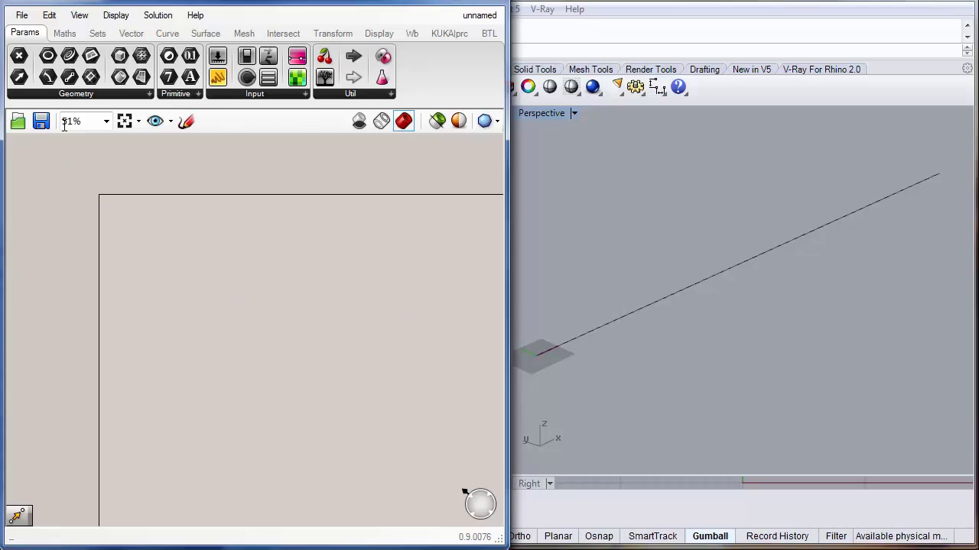
{"action": "left_click_drag", "start_coordinate": [71, 59], "coordinate": [171, 292]}
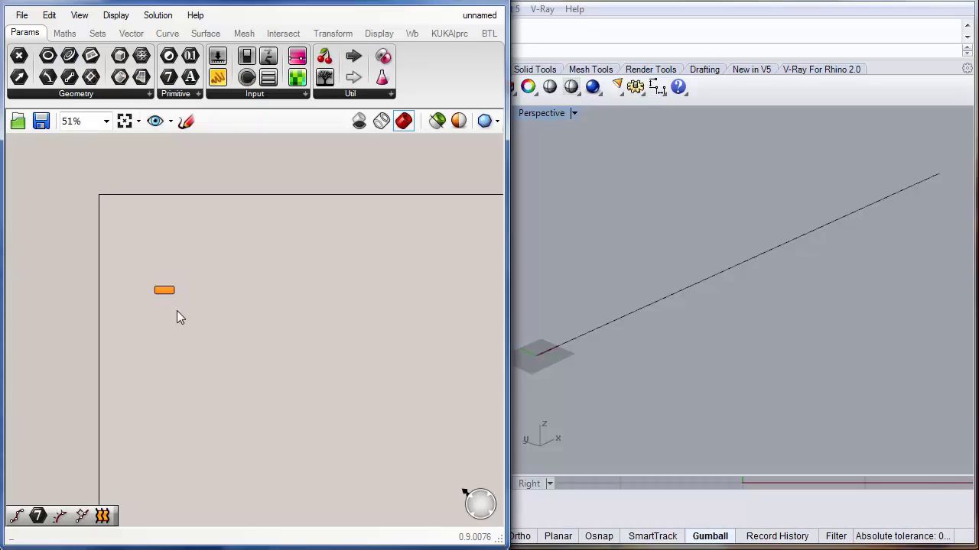
Step: Reposition the Curve parameter on the canvas and deselect it
{"action": "scroll", "coordinate": [176, 311], "scroll_direction": "up", "scroll_amount": 4}
{"action": "right_click_drag", "start_coordinate": [153, 280], "coordinate": [181, 303]}
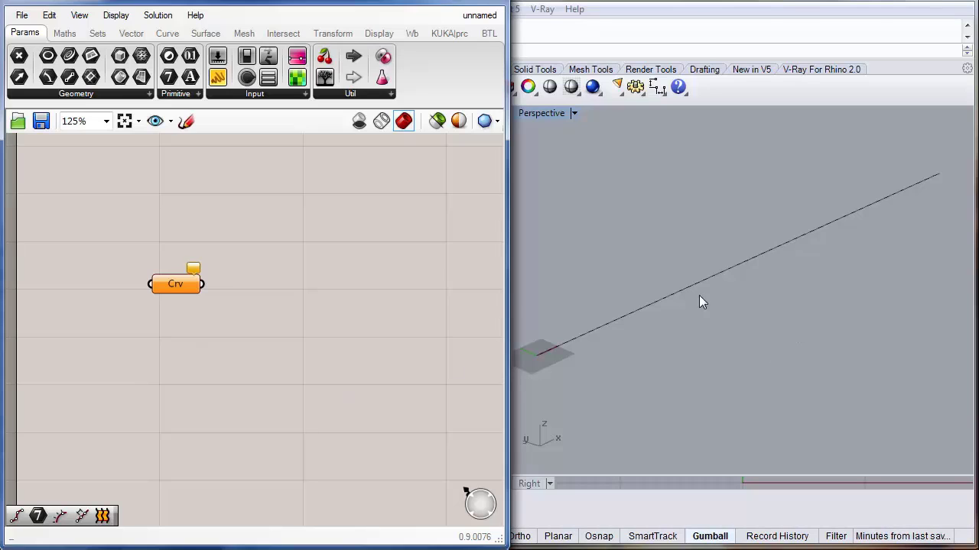
{"action": "right_click_drag", "start_coordinate": [249, 312], "coordinate": [243, 317]}
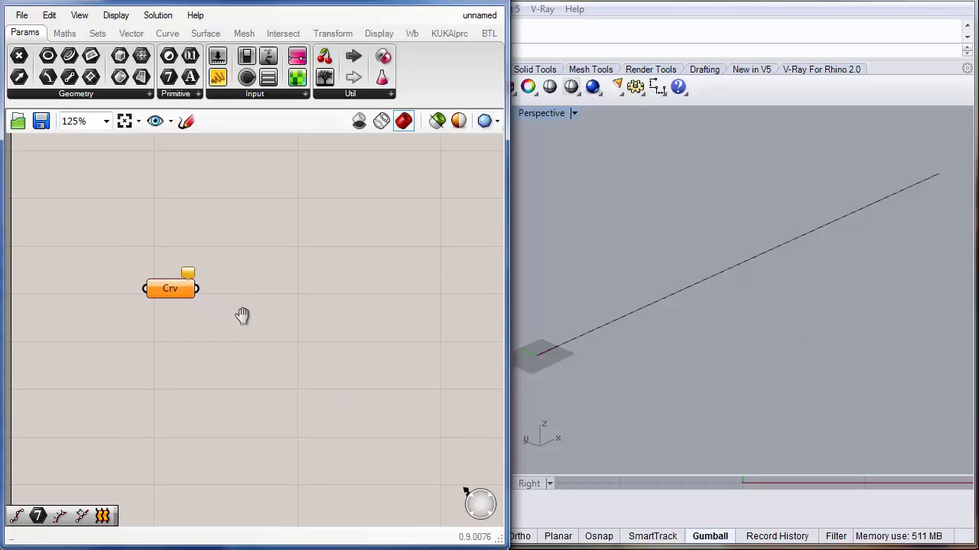
{"action": "mouse_move", "coordinate": [168, 288]}
{"action": "left_mouse_down"}
{"action": "mouse_move", "coordinate": [148, 261]}
{"action": "mouse_move", "coordinate": [155, 279]}
{"action": "left_mouse_up"}
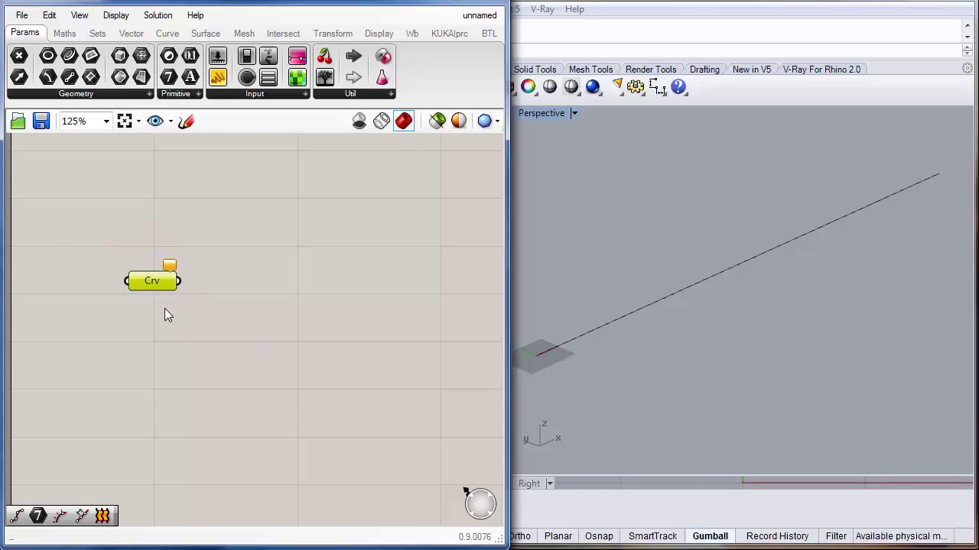
{"action": "left_click", "coordinate": [204, 330]}
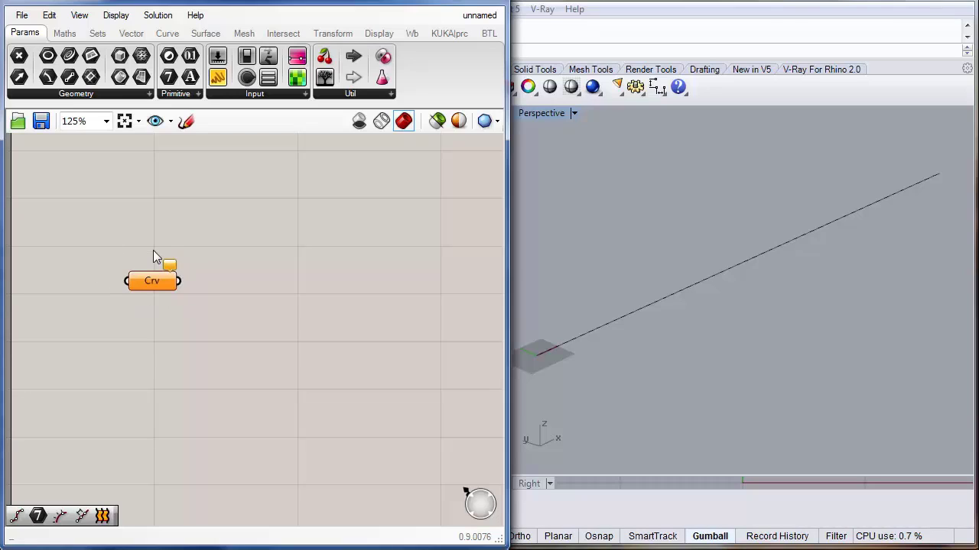
Step: Set the Curve parameter to reference the single line drawn in the Rhino viewport
{"action": "mouse_move", "coordinate": [169, 269]}
{"action": "right_click", "coordinate": [151, 281]}
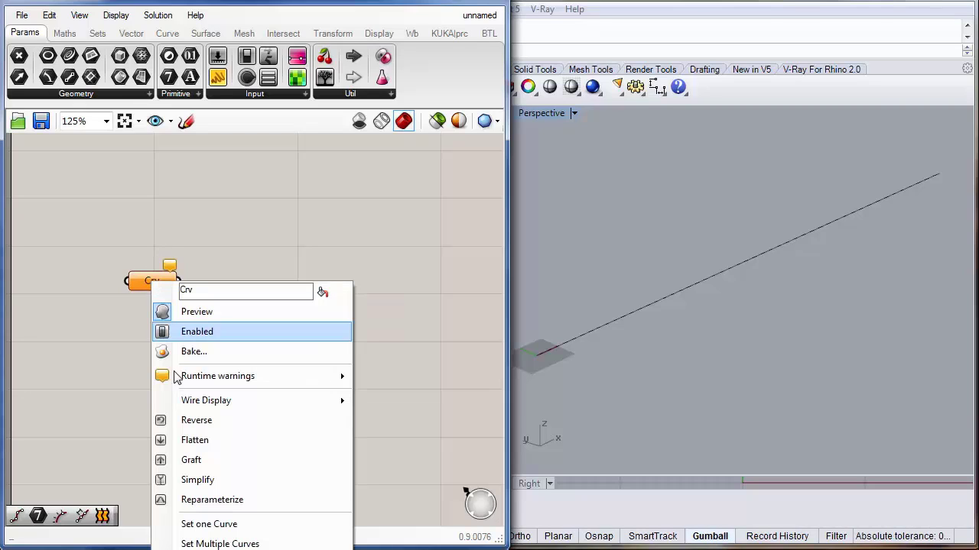
{"action": "left_click", "coordinate": [207, 524]}
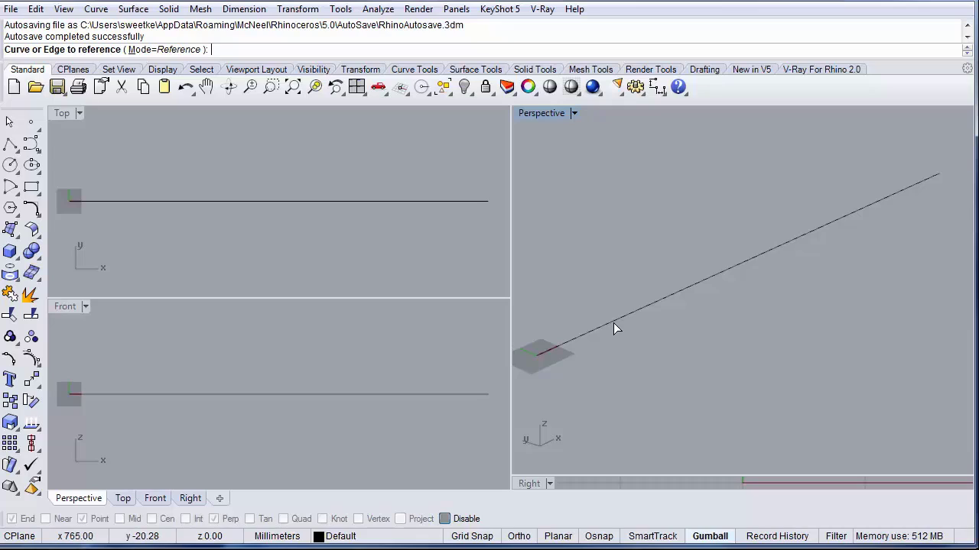
{"action": "left_click", "coordinate": [613, 322]}
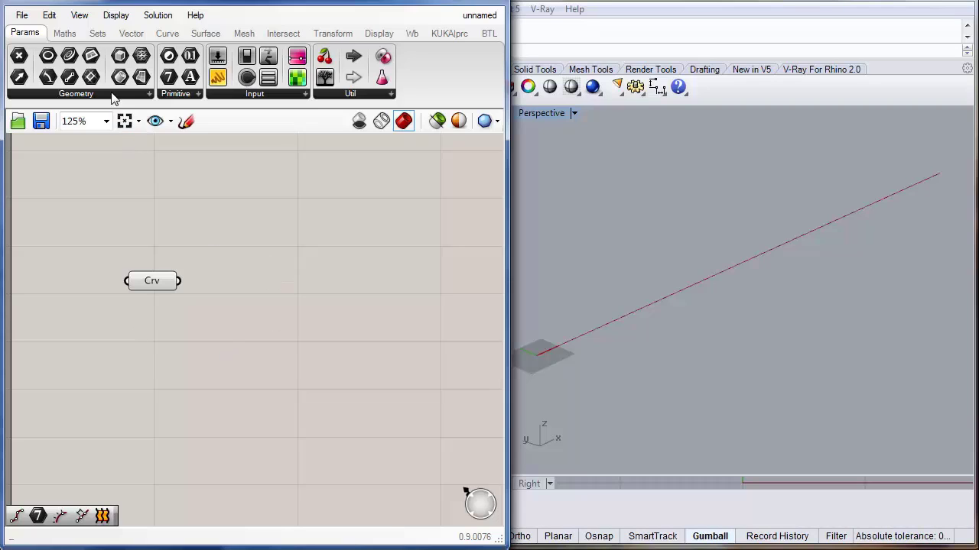
Step: Place a Divide Distance component and connect the Curve parameter to its curve input
{"action": "left_click", "coordinate": [169, 36]}
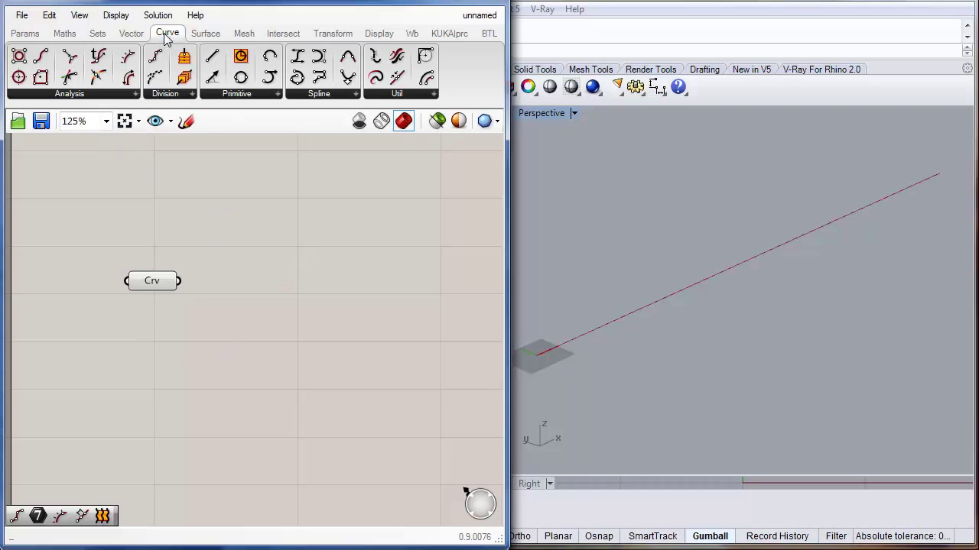
{"action": "left_click", "coordinate": [119, 93]}
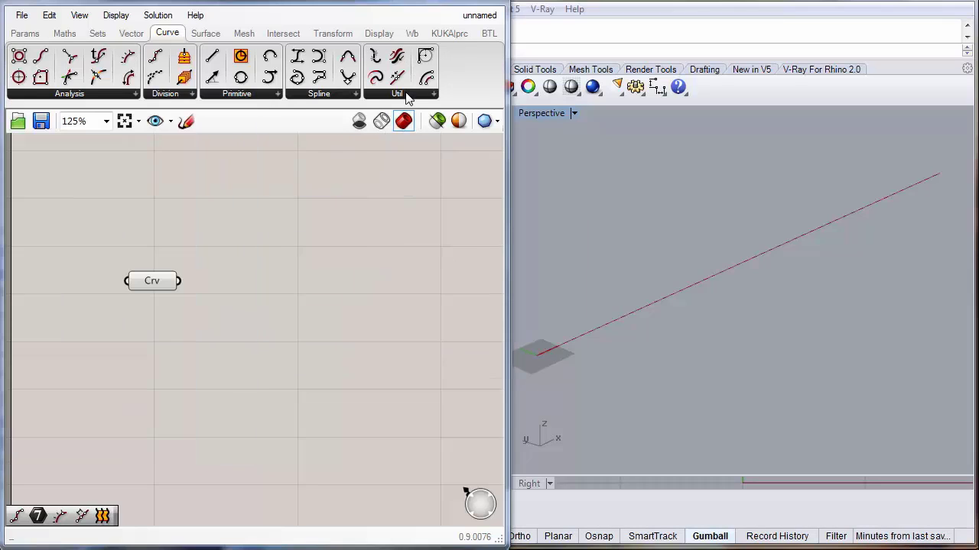
{"action": "mouse_move", "coordinate": [405, 95]}
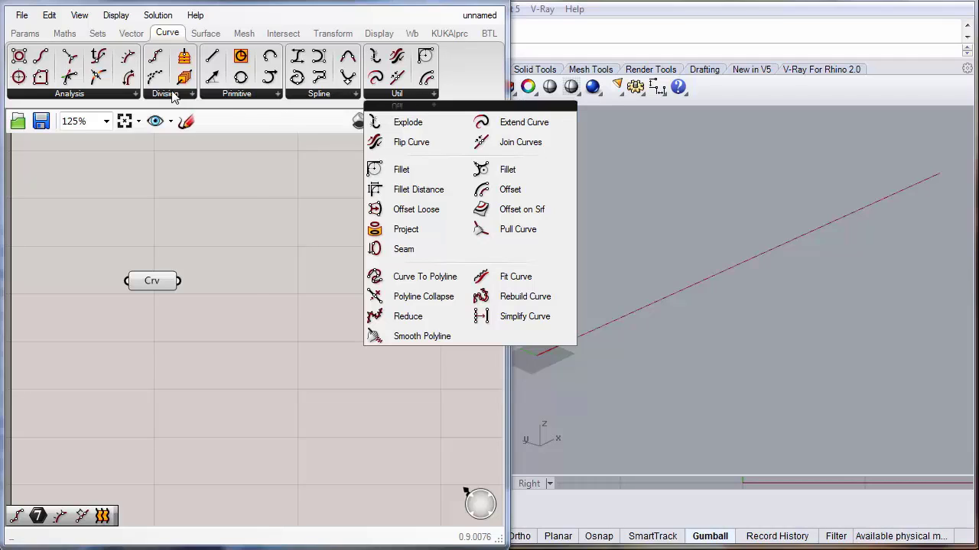
{"action": "mouse_move", "coordinate": [173, 95]}
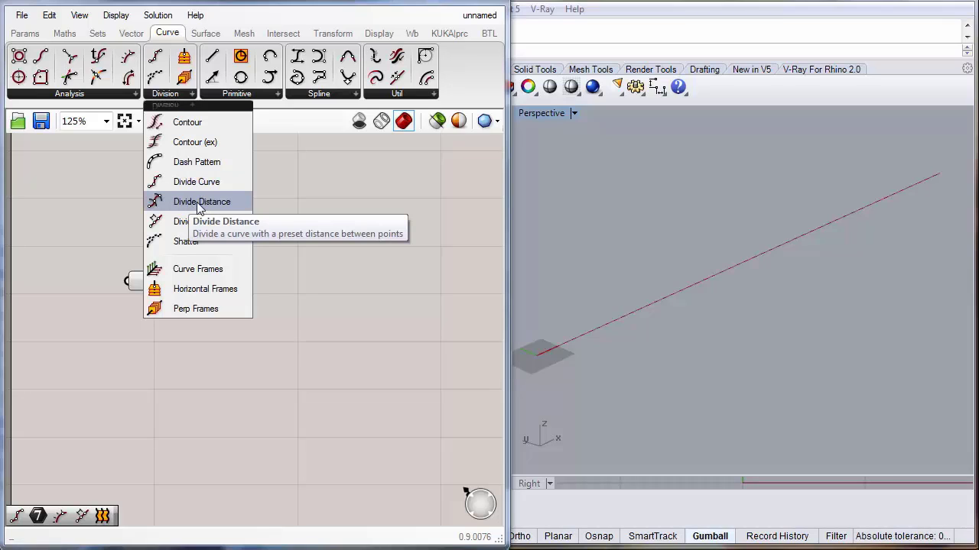
{"action": "left_click_drag", "start_coordinate": [198, 203], "coordinate": [260, 277]}
{"action": "left_click", "coordinate": [261, 283]}
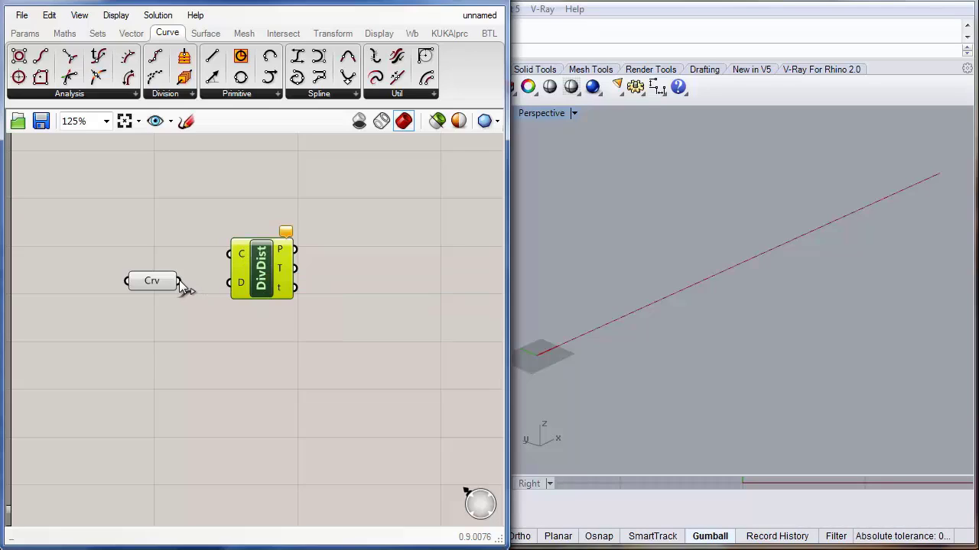
{"action": "left_click_drag", "start_coordinate": [179, 280], "coordinate": [269, 274]}
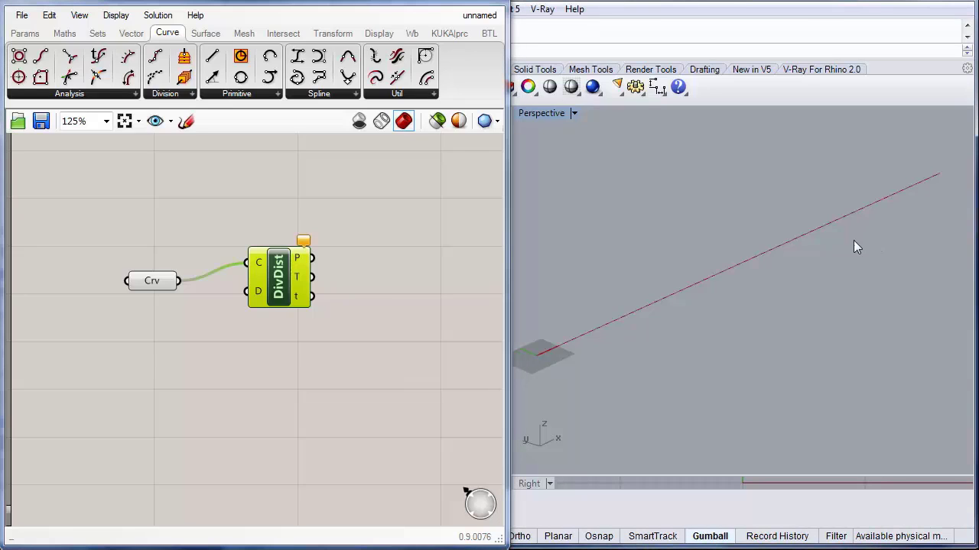
{"action": "double_click", "coordinate": [161, 384]}
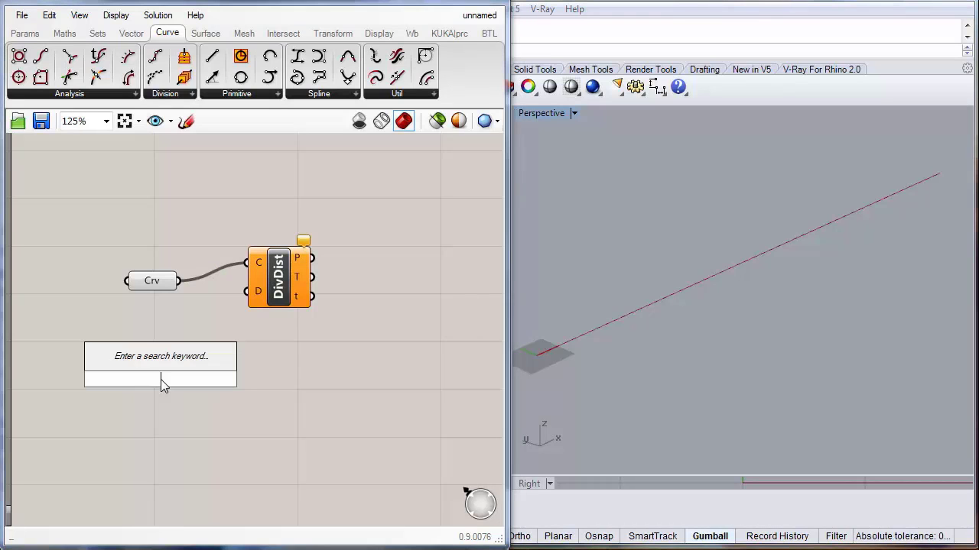
{"action": "left_click", "coordinate": [25, 32]}
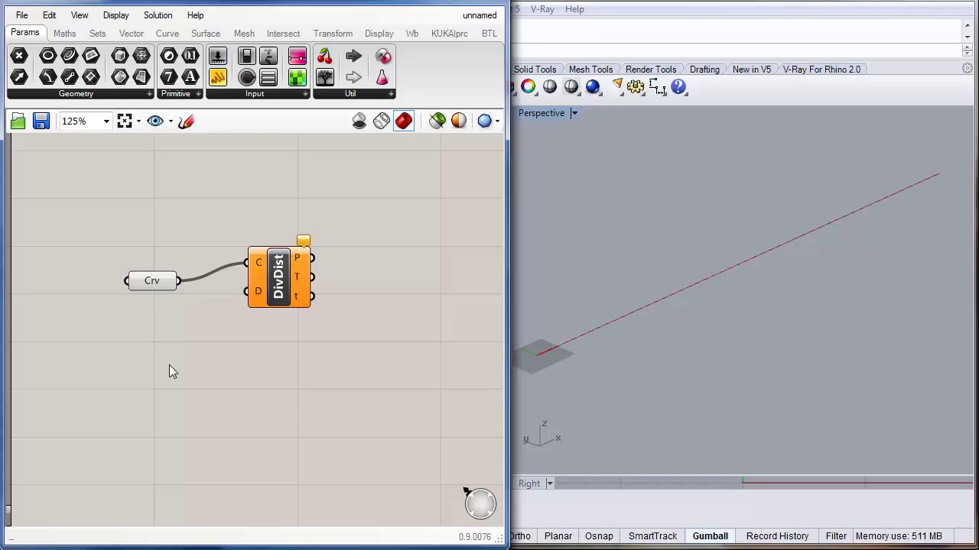
{"action": "double_click", "coordinate": [206, 377]}
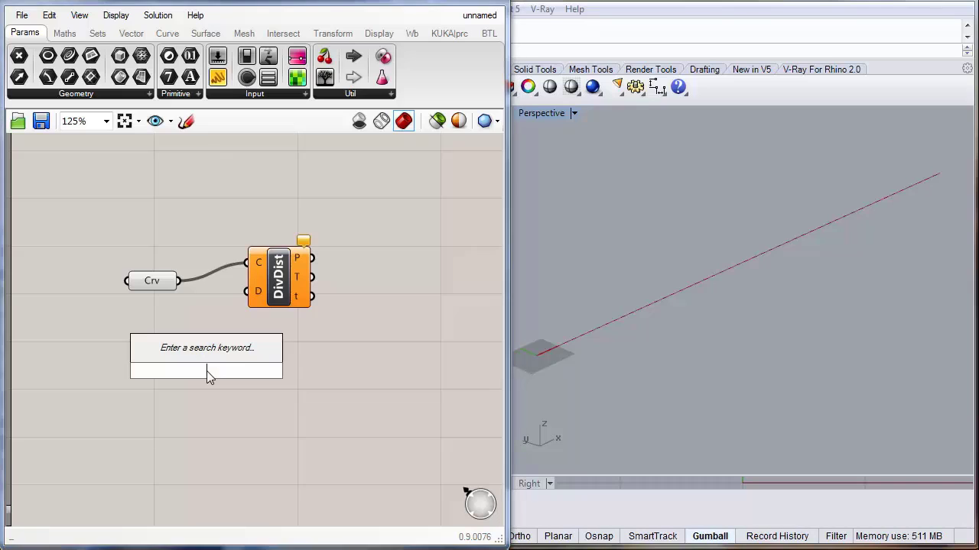
{"action": "type", "text": "div"}
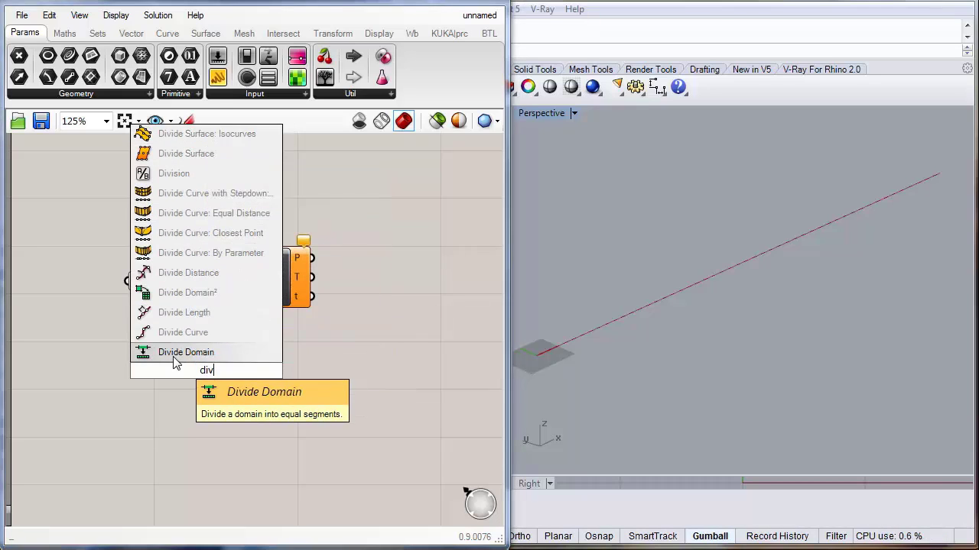
{"action": "left_click", "coordinate": [188, 411]}
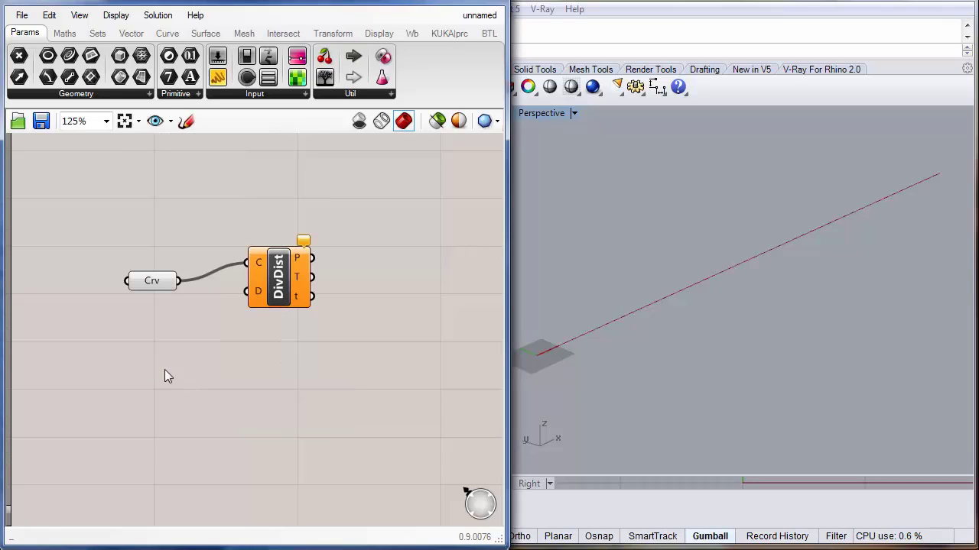
Step: Add a number slider starting at 200 and wire it into the Divide Distance distance input
{"action": "double_click", "coordinate": [161, 368]}
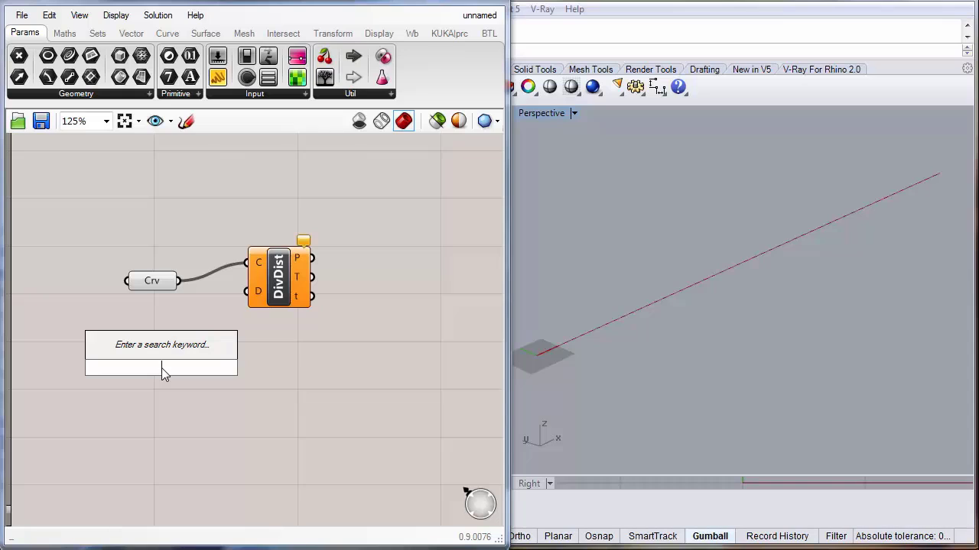
{"action": "type", "text": "200"}
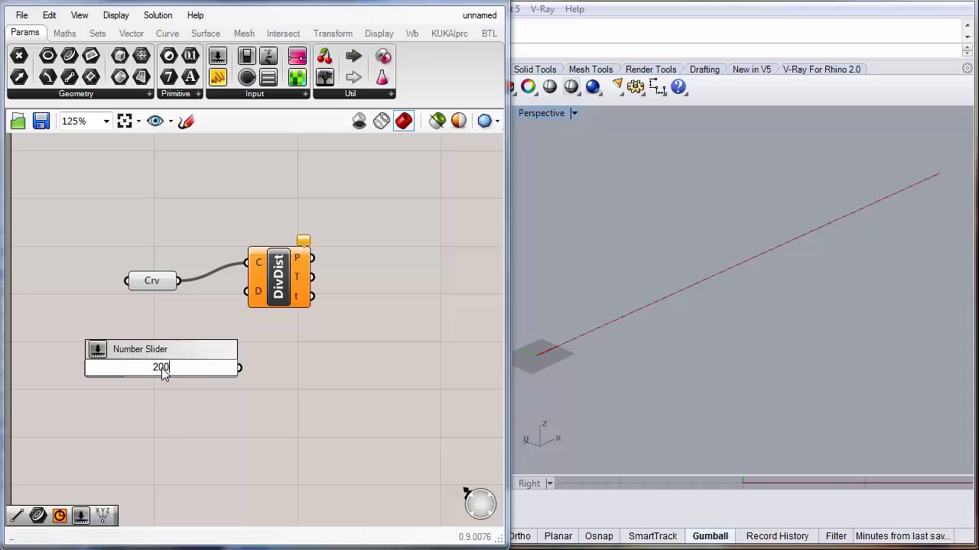
{"action": "key", "text": "Return"}
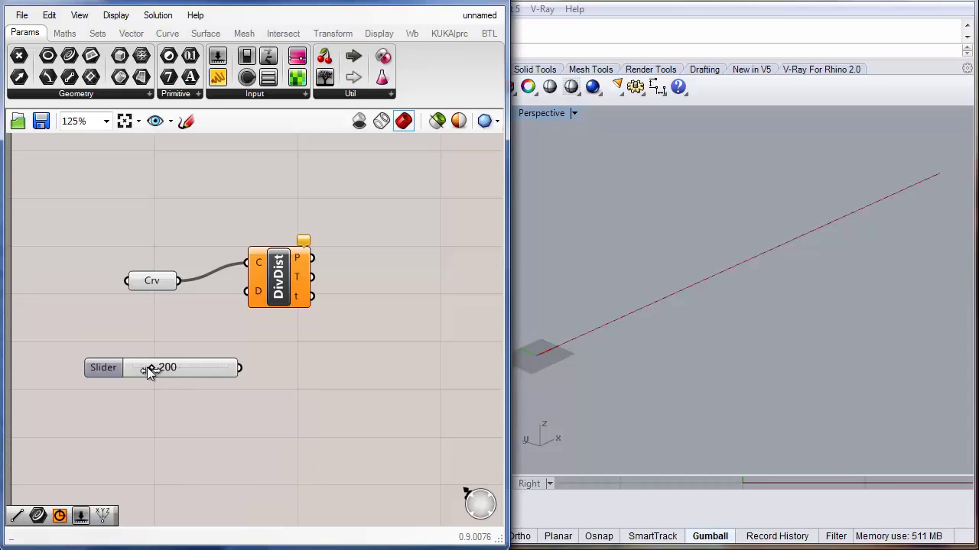
{"action": "left_click_drag", "start_coordinate": [151, 367], "coordinate": [176, 366]}
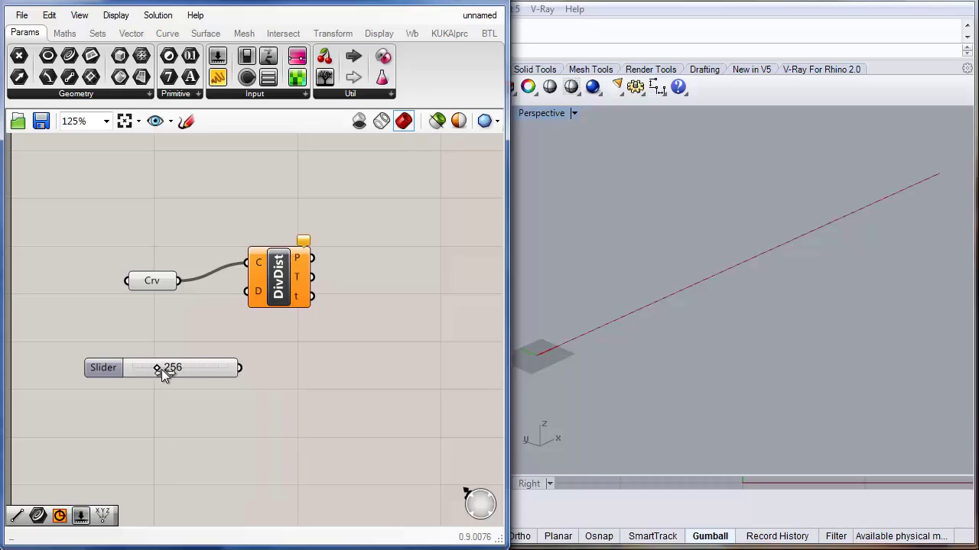
{"action": "left_click_drag", "start_coordinate": [148, 368], "coordinate": [161, 368]}
{"action": "left_click_drag", "start_coordinate": [181, 367], "coordinate": [200, 362]}
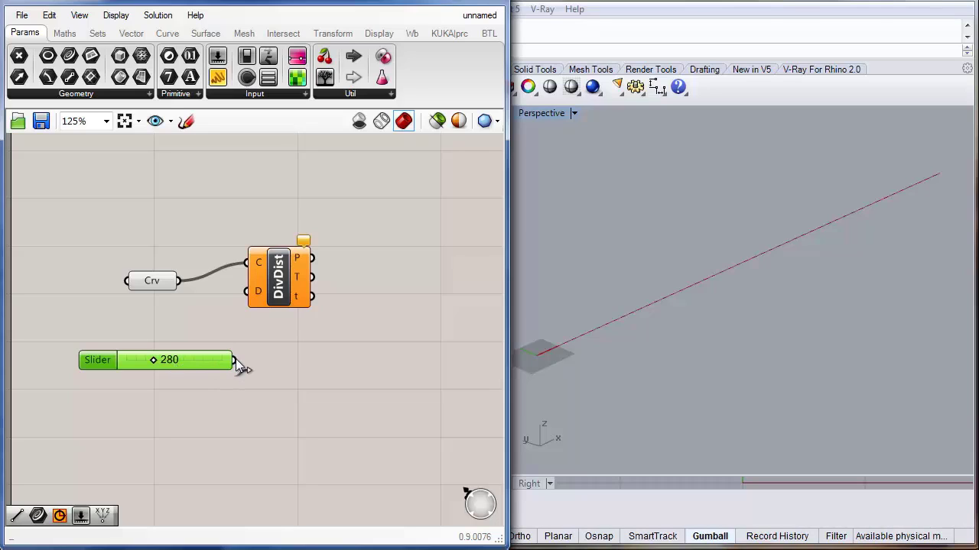
{"action": "left_click_drag", "start_coordinate": [234, 360], "coordinate": [245, 291]}
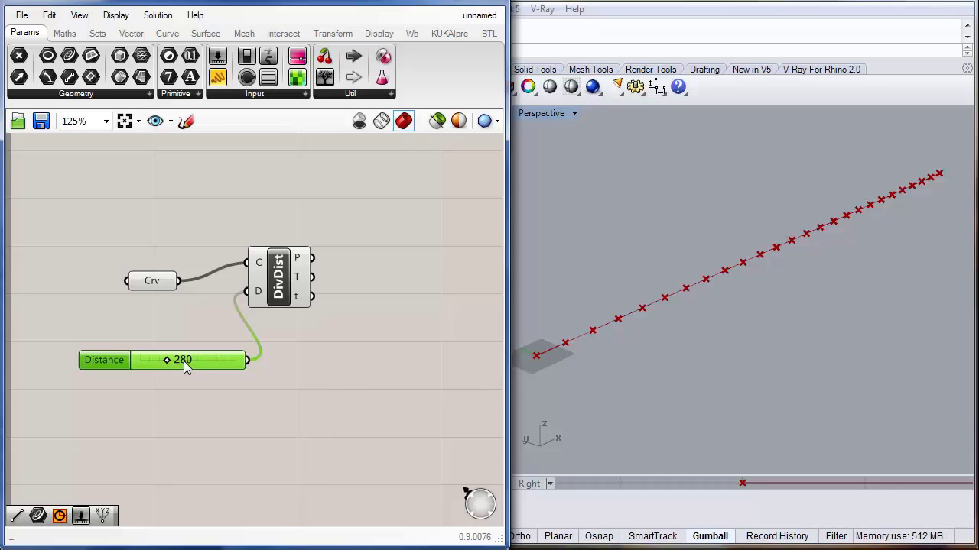
Step: Set the distance slider to 230
{"action": "mouse_move", "coordinate": [166, 360]}
{"action": "left_mouse_down"}
{"action": "mouse_move", "coordinate": [213, 359]}
{"action": "mouse_move", "coordinate": [168, 365]}
{"action": "left_mouse_up"}
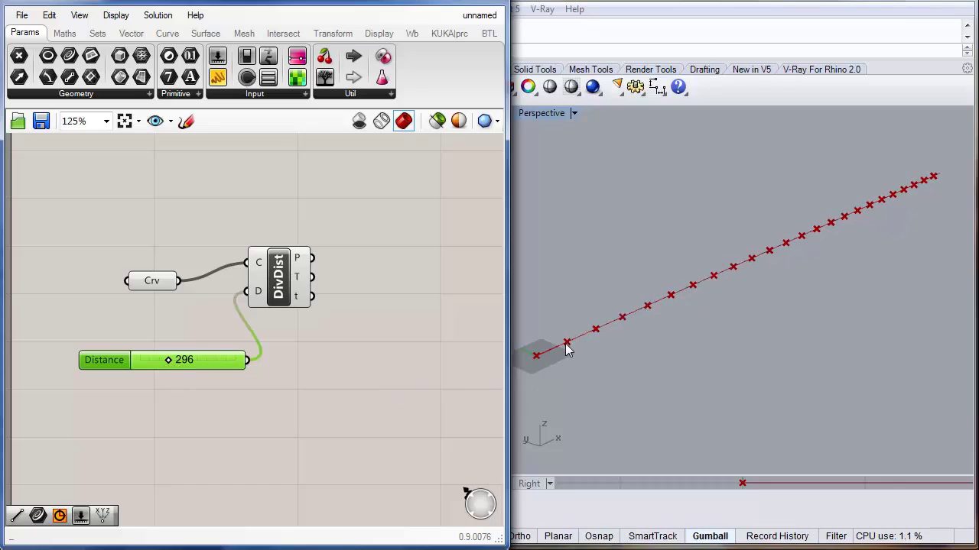
{"action": "double_click", "coordinate": [184, 365]}
{"action": "type", "text": "230"}
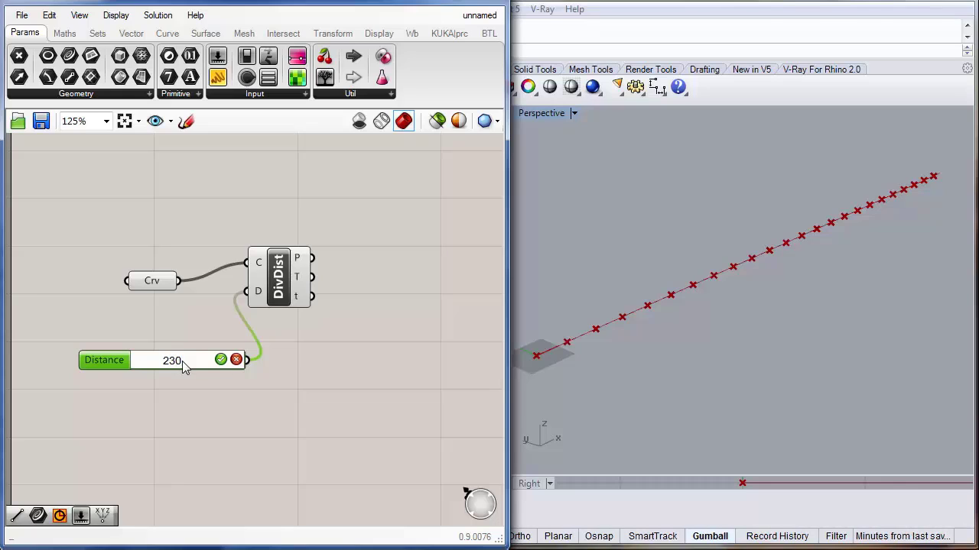
{"action": "key", "text": "Return"}
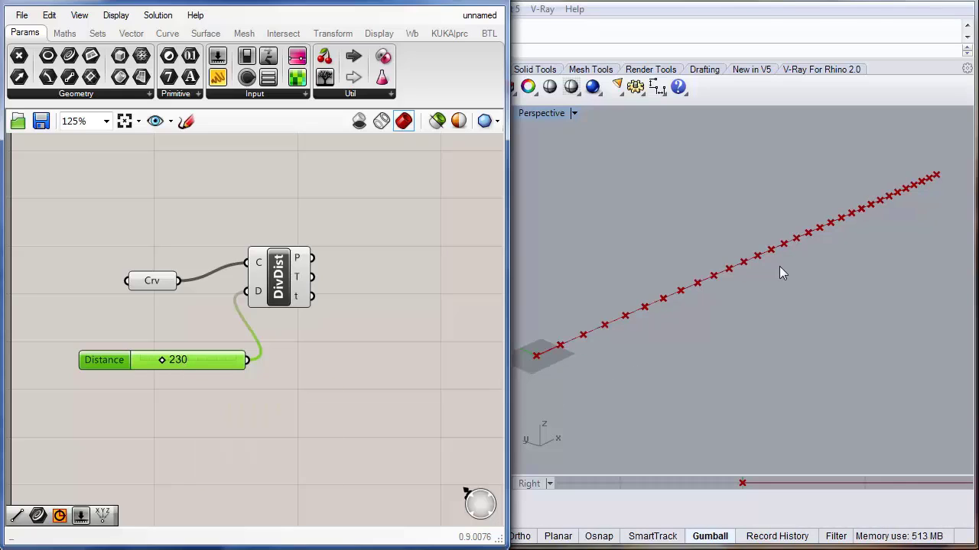
Step: Add a Panel and connect the Divide Distance points output to it
{"action": "right_click_drag", "start_coordinate": [776, 328], "coordinate": [692, 327]}
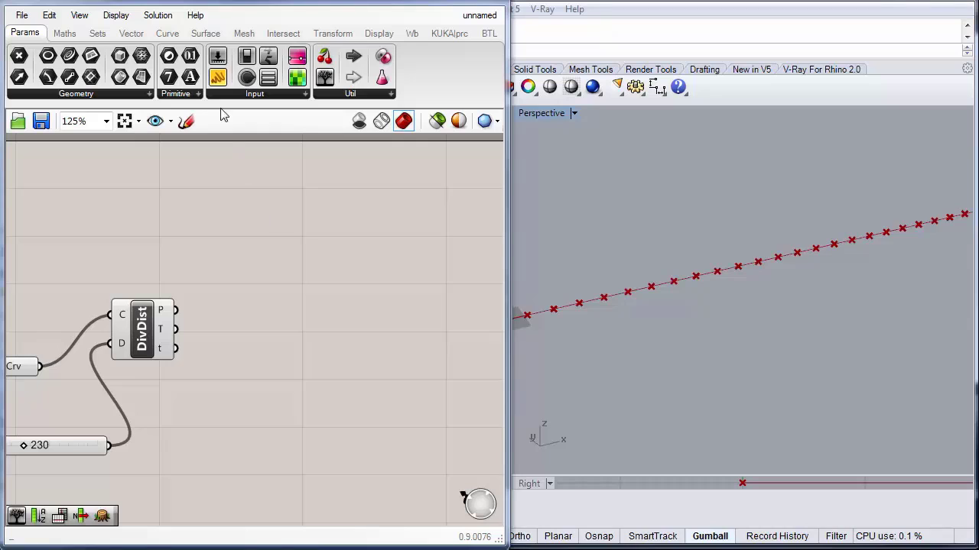
{"action": "left_click_drag", "start_coordinate": [218, 77], "coordinate": [324, 315]}
{"action": "left_click_drag", "start_coordinate": [289, 214], "coordinate": [288, 214]}
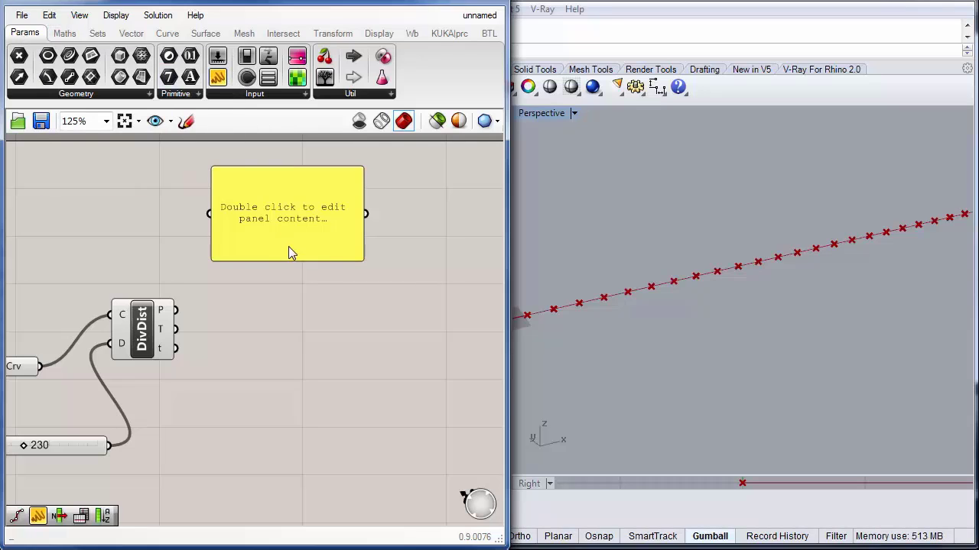
{"action": "left_click_drag", "start_coordinate": [288, 246], "coordinate": [351, 249]}
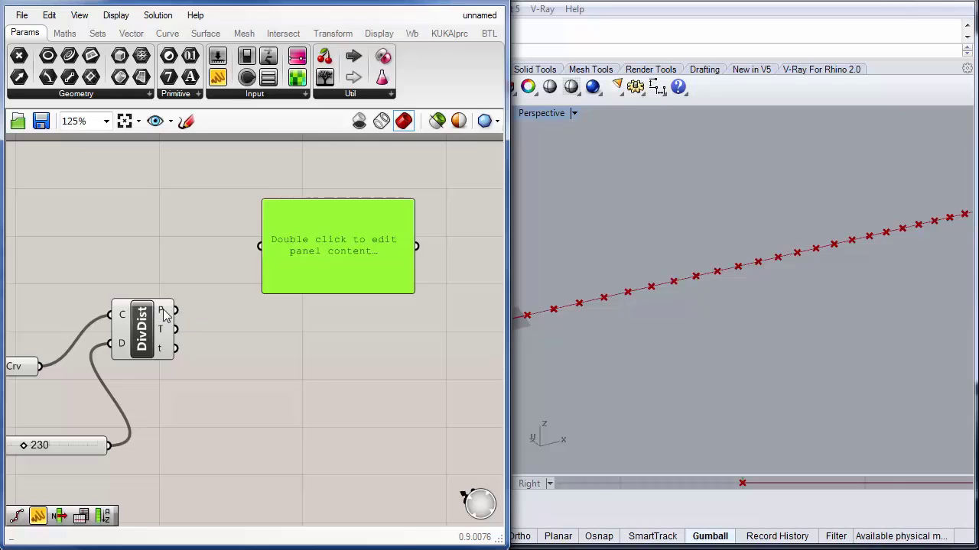
{"action": "mouse_move", "coordinate": [162, 315]}
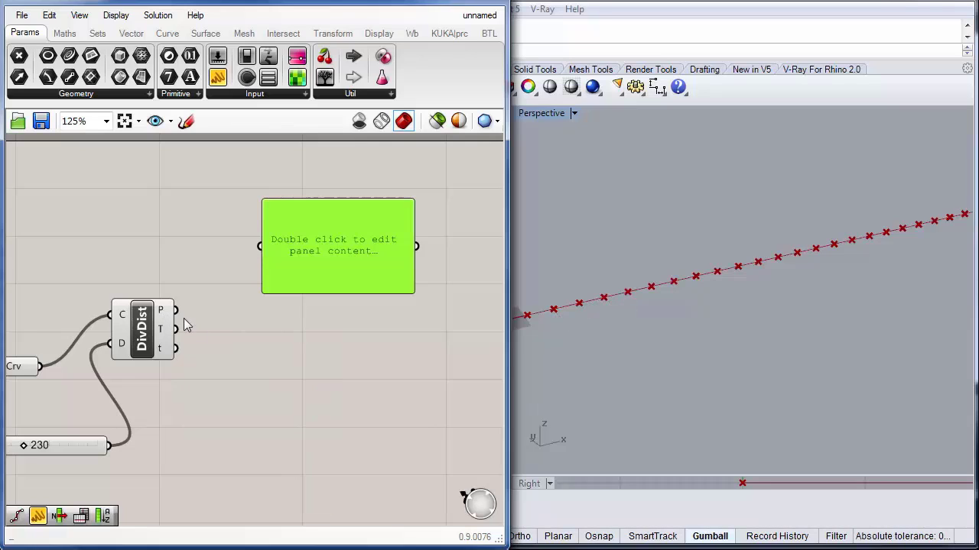
{"action": "left_click_drag", "start_coordinate": [181, 320], "coordinate": [336, 278]}
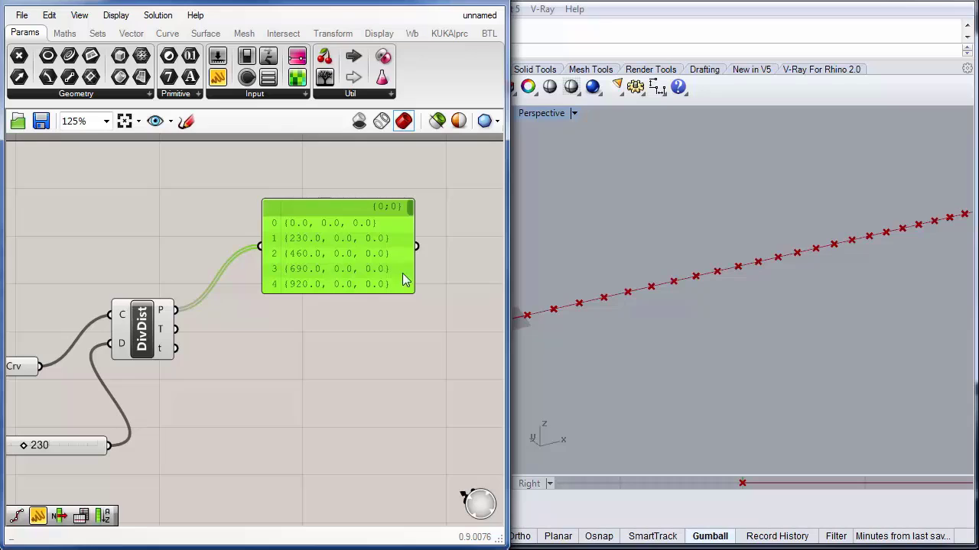
Step: Enlarge the panel and scroll through the listed point coordinates
{"action": "left_click_drag", "start_coordinate": [416, 260], "coordinate": [484, 252]}
{"action": "left_click_drag", "start_coordinate": [419, 295], "coordinate": [405, 477]}
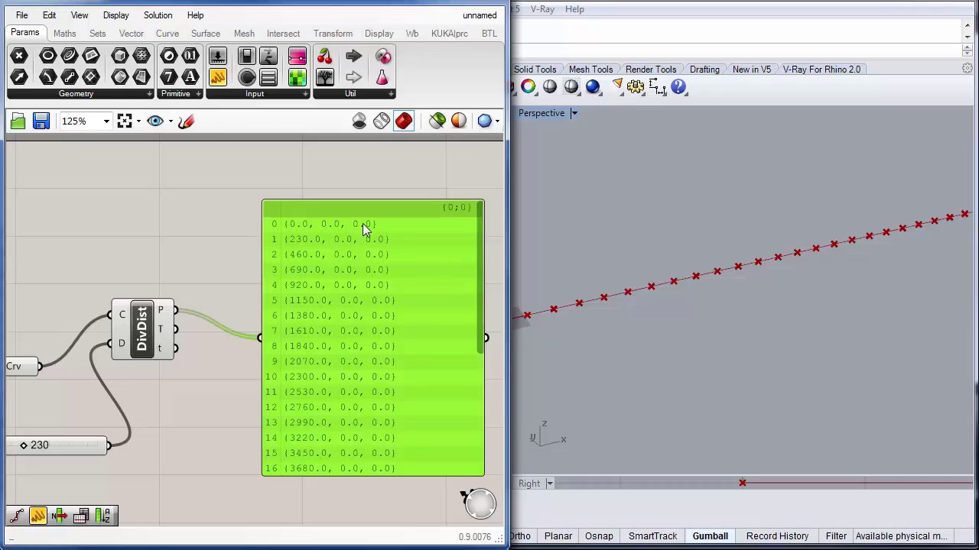
{"action": "left_click_drag", "start_coordinate": [478, 300], "coordinate": [469, 451]}
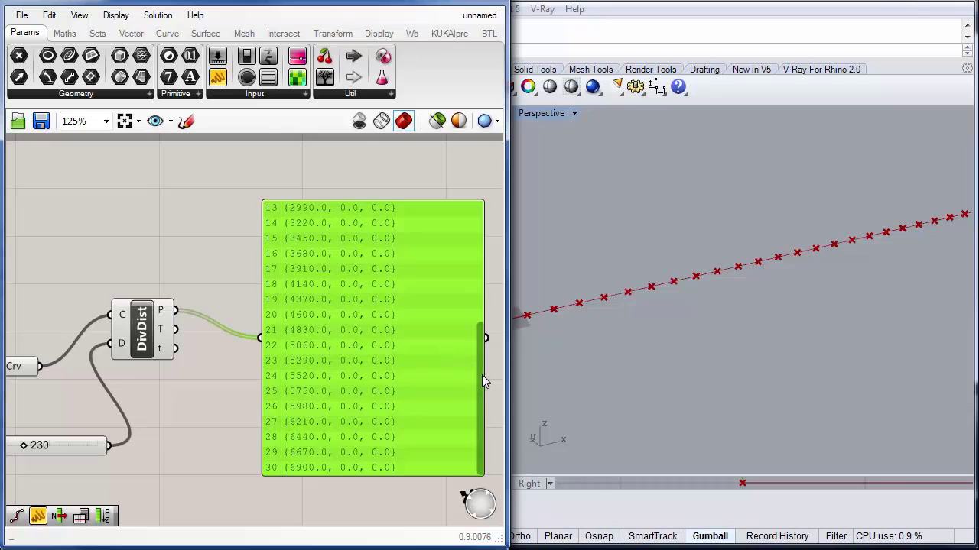
{"action": "left_click_drag", "start_coordinate": [481, 375], "coordinate": [496, 240]}
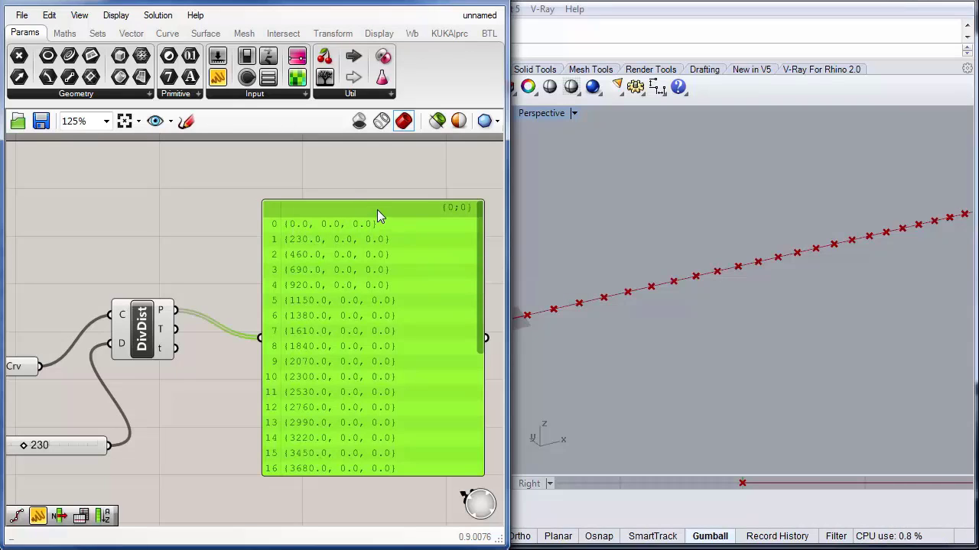
{"action": "left_click_drag", "start_coordinate": [376, 210], "coordinate": [332, 178]}
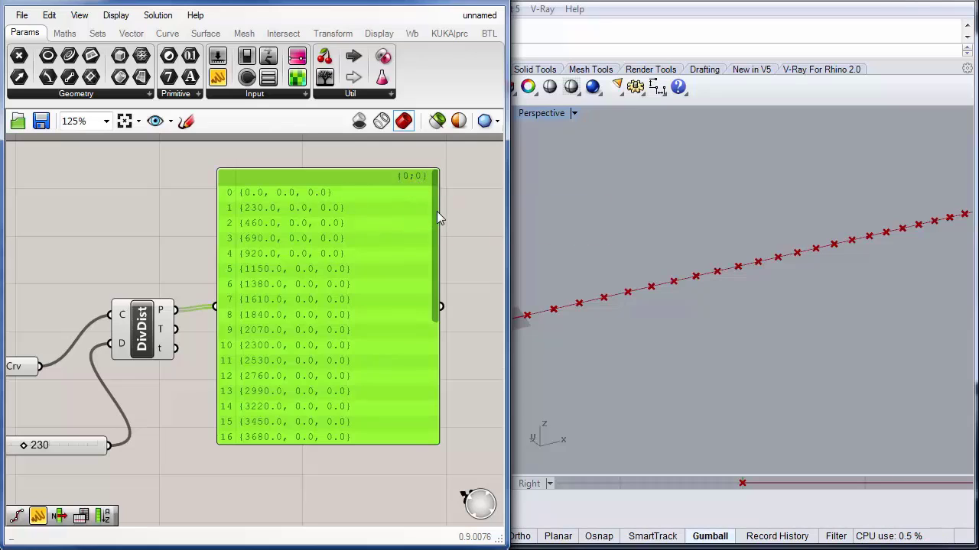
Step: Delete the panel from the canvas
{"action": "mouse_move", "coordinate": [435, 207]}
{"action": "left_mouse_down"}
{"action": "mouse_move", "coordinate": [428, 354]}
{"action": "mouse_move", "coordinate": [446, 223]}
{"action": "left_mouse_up"}
{"action": "left_click_drag", "start_coordinate": [431, 234], "coordinate": [423, 202]}
{"action": "key", "text": "Delete"}
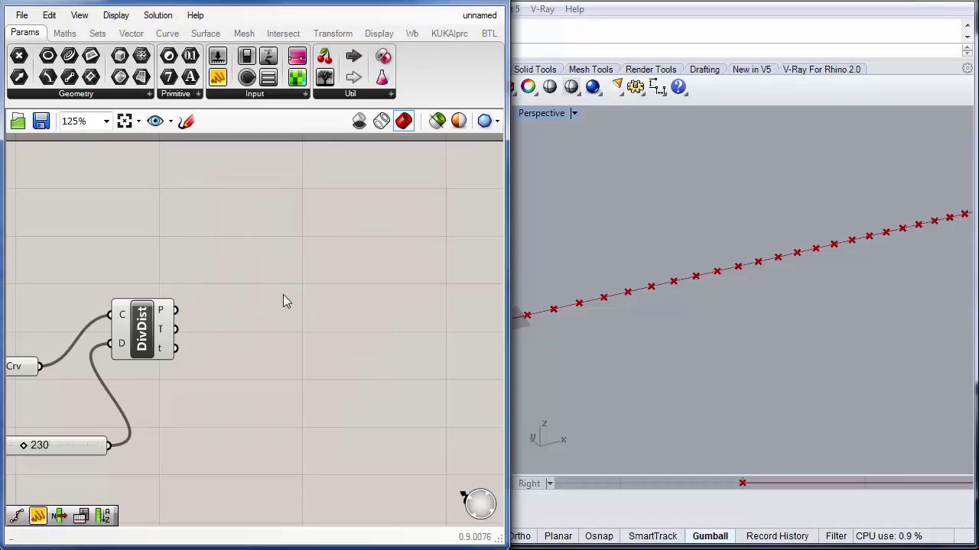
Step: Add a Center Box component to the canvas
{"action": "double_click", "coordinate": [314, 321]}
{"action": "type", "text": "b"}
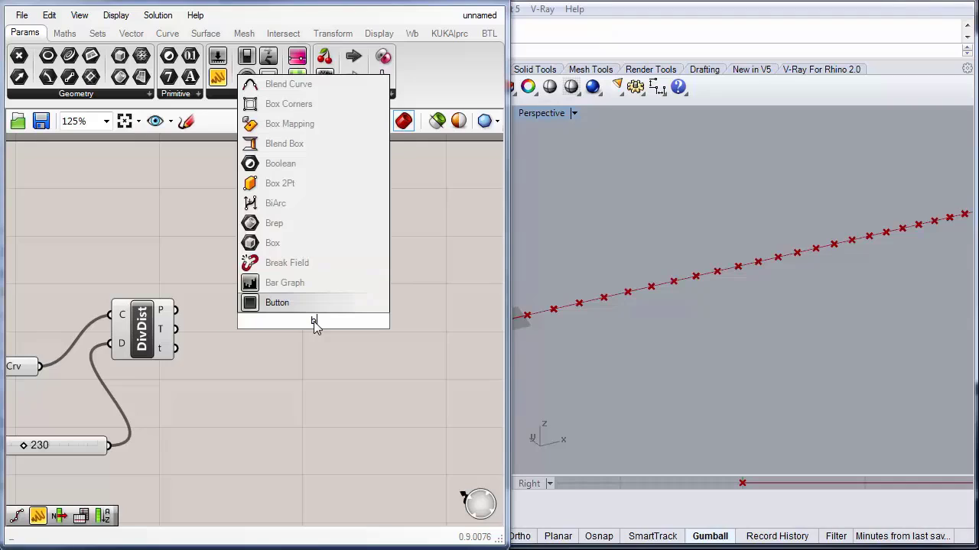
{"action": "type", "text": "ox"}
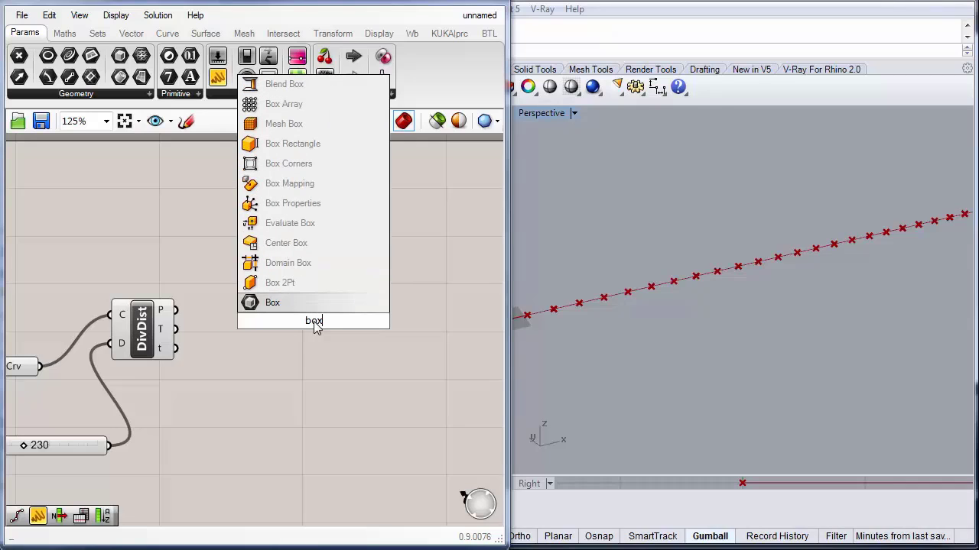
{"action": "left_click", "coordinate": [295, 244]}
{"action": "left_click_drag", "start_coordinate": [312, 319], "coordinate": [312, 311]}
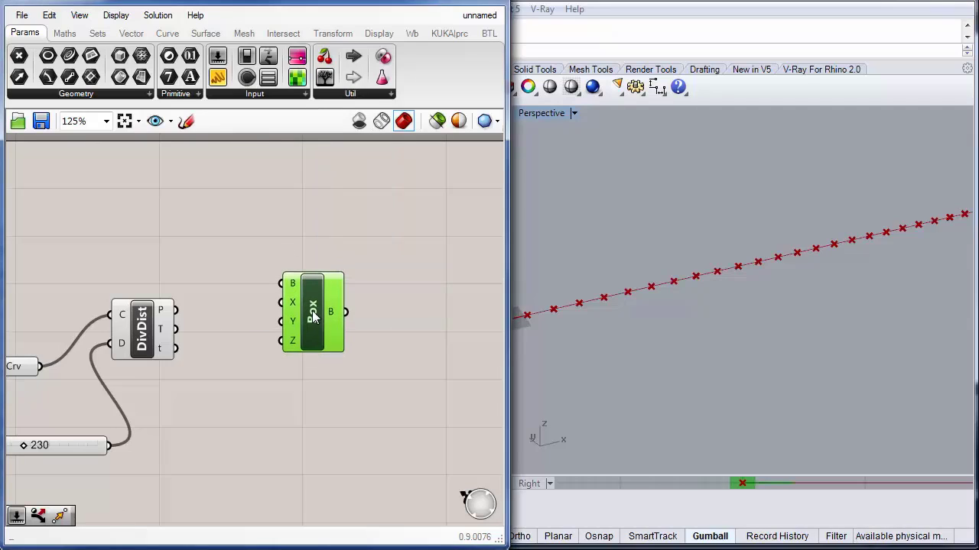
Step: Connect the Divide Distance points output to the Center Box's base input
{"action": "mouse_move", "coordinate": [293, 287]}
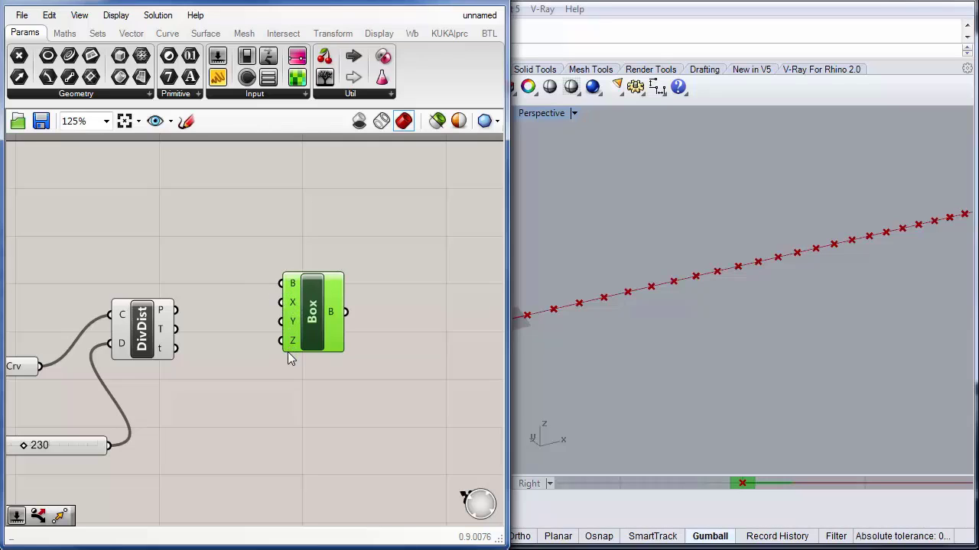
{"action": "left_click_drag", "start_coordinate": [298, 305], "coordinate": [295, 337]}
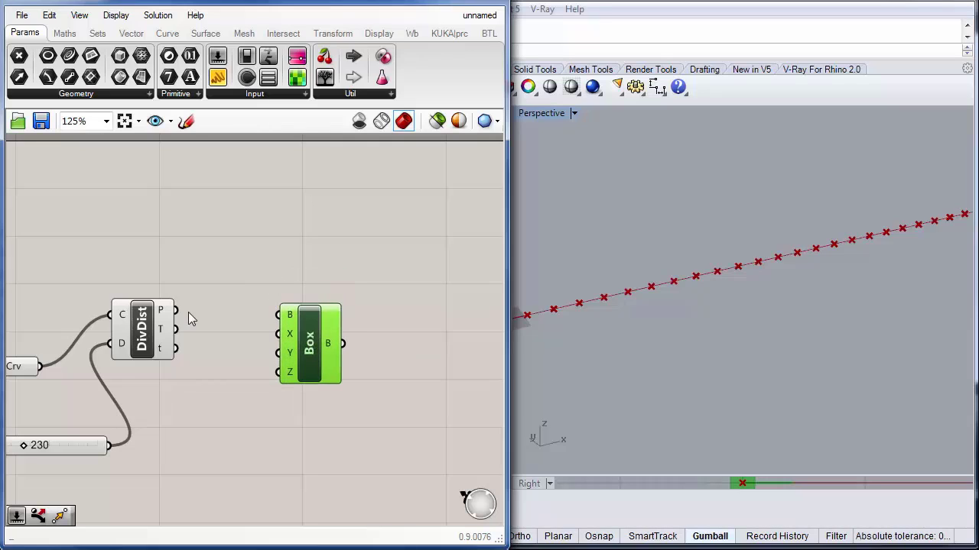
{"action": "left_click_drag", "start_coordinate": [175, 309], "coordinate": [349, 315]}
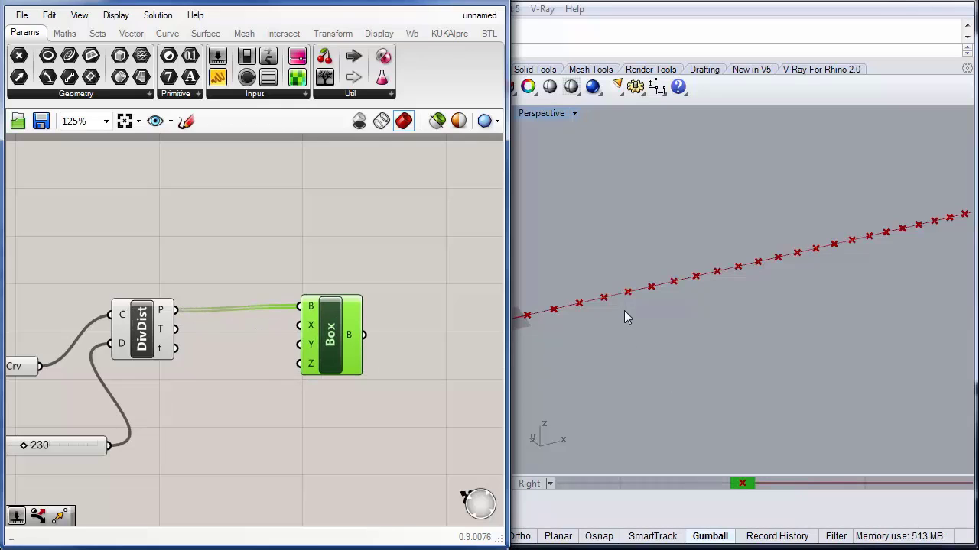
{"action": "left_click", "coordinate": [621, 341]}
{"action": "scroll", "coordinate": [591, 296], "scroll_direction": "up", "scroll_amount": 5}
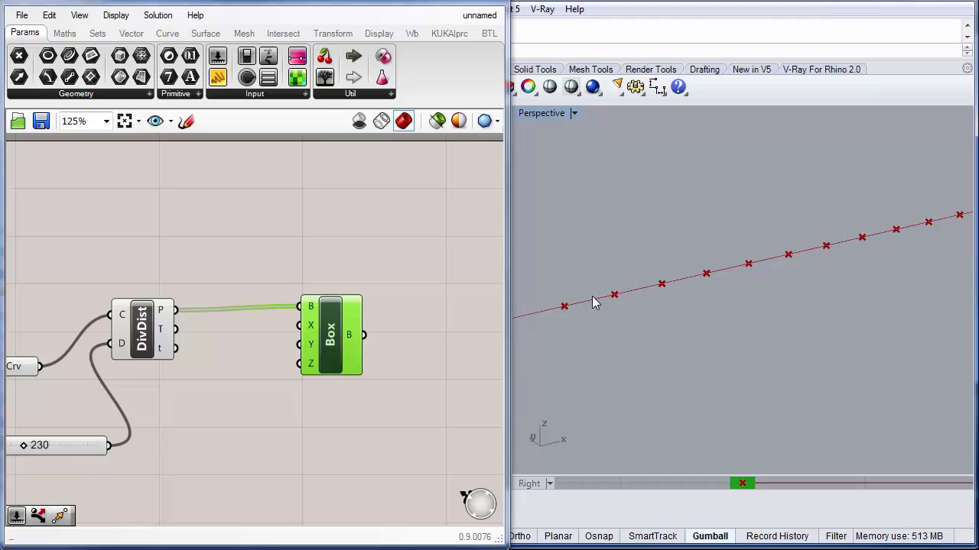
{"action": "scroll", "coordinate": [595, 302], "scroll_direction": "up", "scroll_amount": 8}
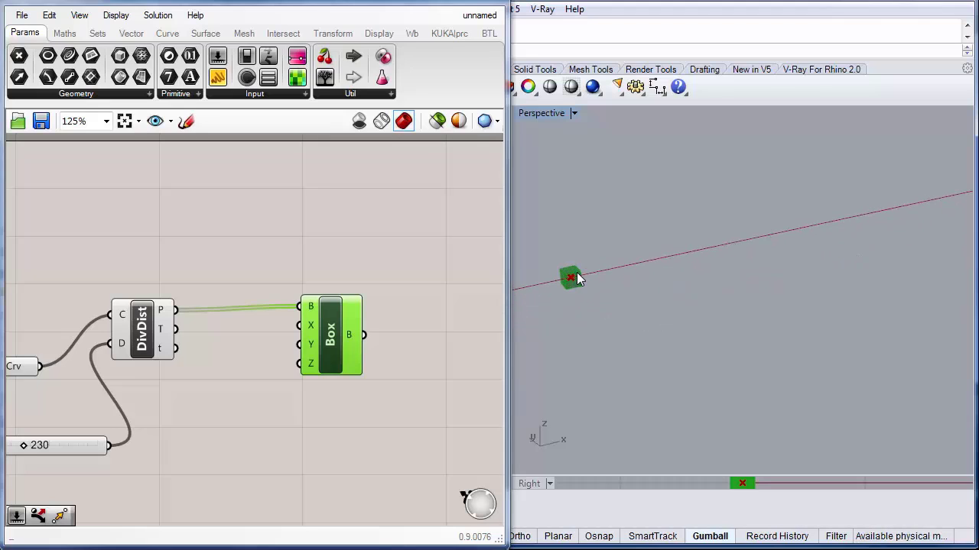
{"action": "scroll", "coordinate": [576, 281], "scroll_direction": "up", "scroll_amount": 1}
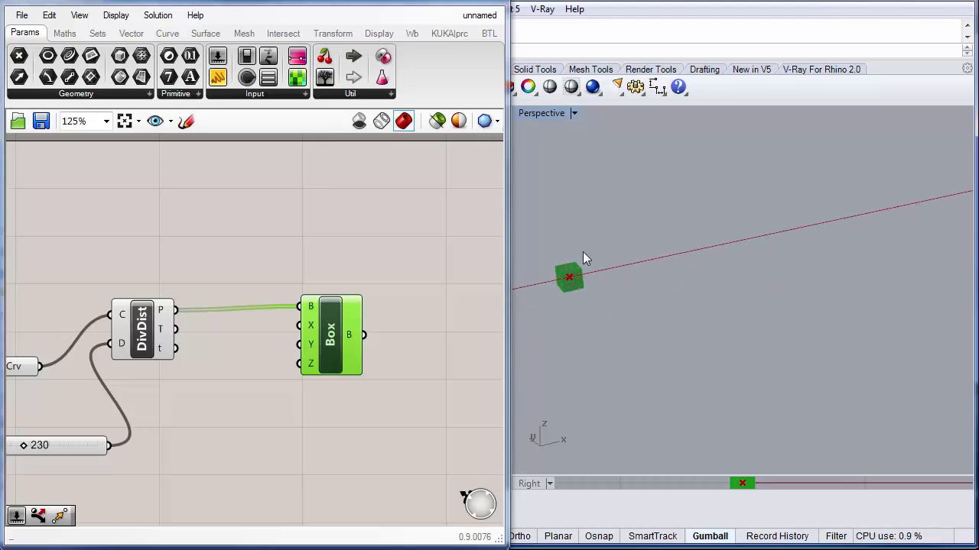
{"action": "scroll", "coordinate": [633, 303], "scroll_direction": "down", "scroll_amount": 8}
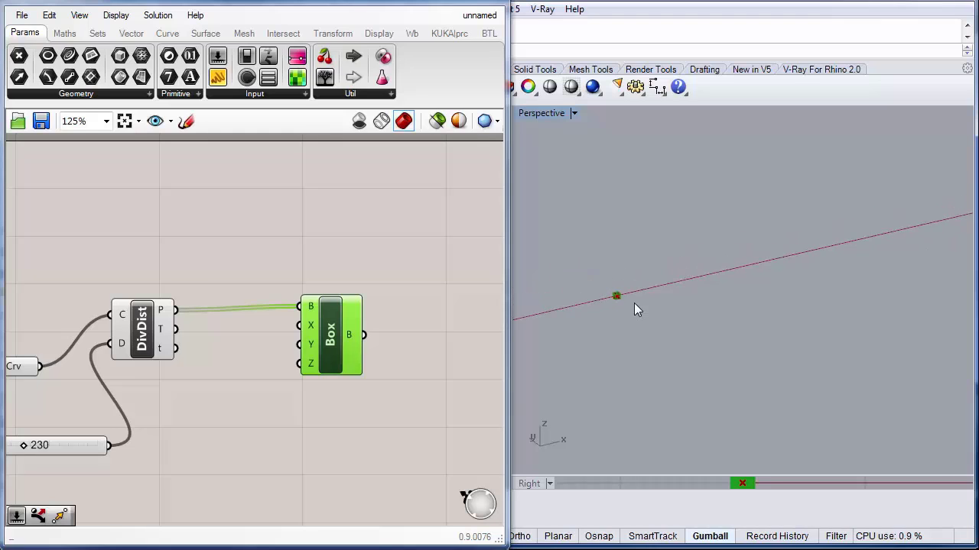
{"action": "scroll", "coordinate": [634, 303], "scroll_direction": "down", "scroll_amount": 5}
Step: Connect the distance slider to the box's X size input
{"action": "right_click_drag", "start_coordinate": [291, 431], "coordinate": [329, 303]}
{"action": "left_click", "coordinate": [122, 327]}
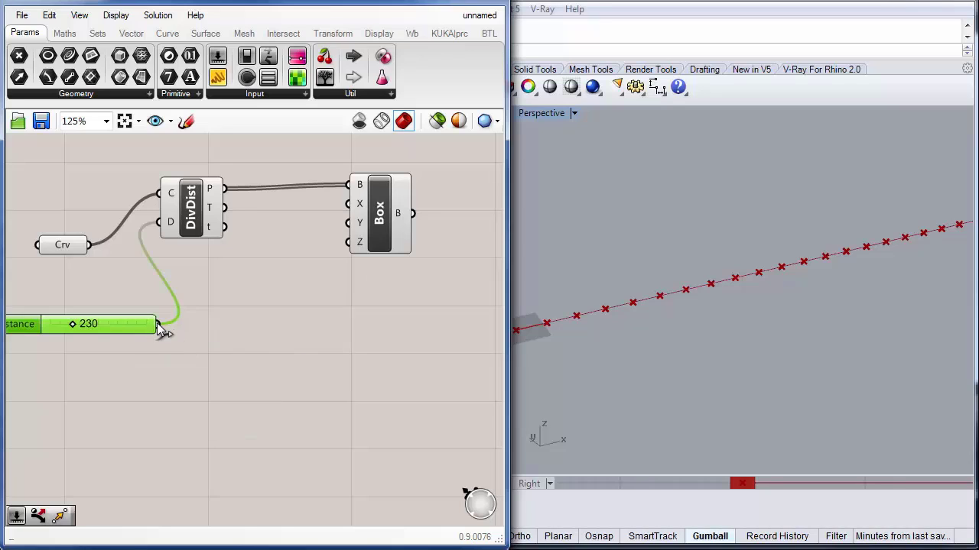
{"action": "left_click_drag", "start_coordinate": [157, 324], "coordinate": [354, 215]}
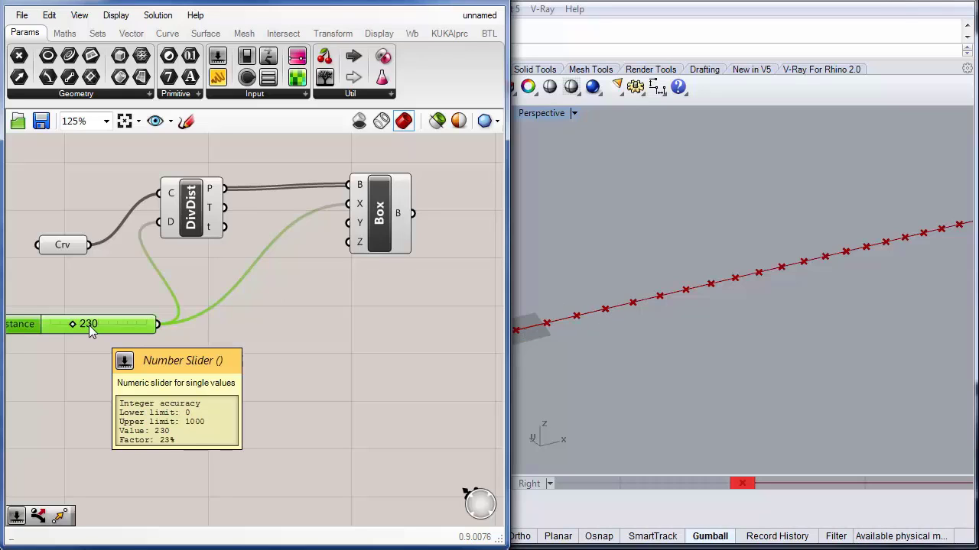
Step: Duplicate the slider, connect the copy to the box's Y input and set it to 110
{"action": "left_click_drag", "start_coordinate": [89, 325], "coordinate": [103, 354], "text": "alt"}
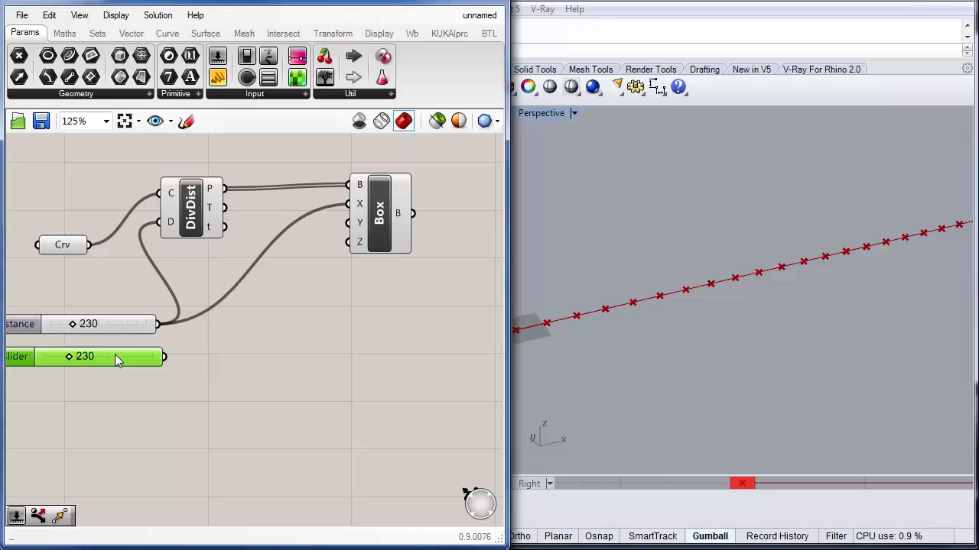
{"action": "left_click_drag", "start_coordinate": [166, 356], "coordinate": [334, 227]}
{"action": "double_click", "coordinate": [106, 357]}
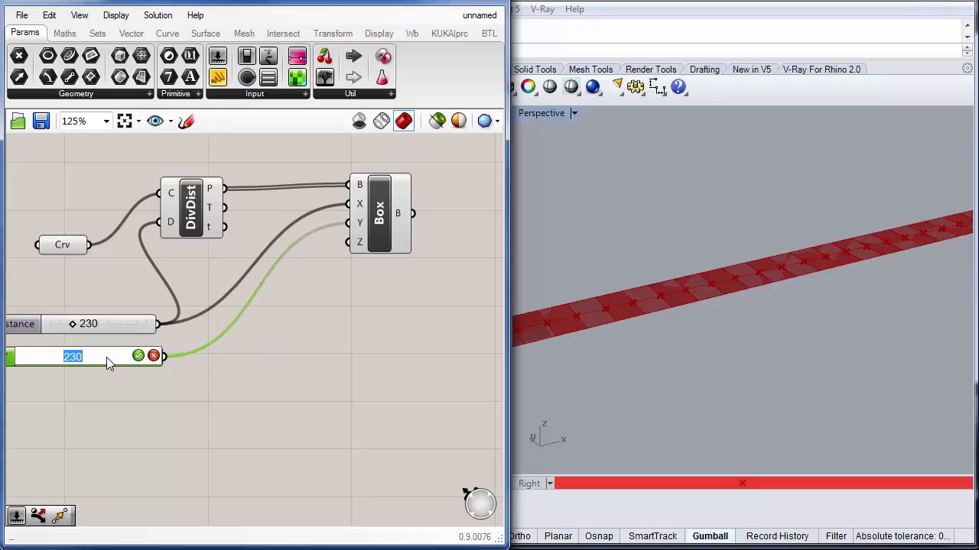
{"action": "type", "text": "110"}
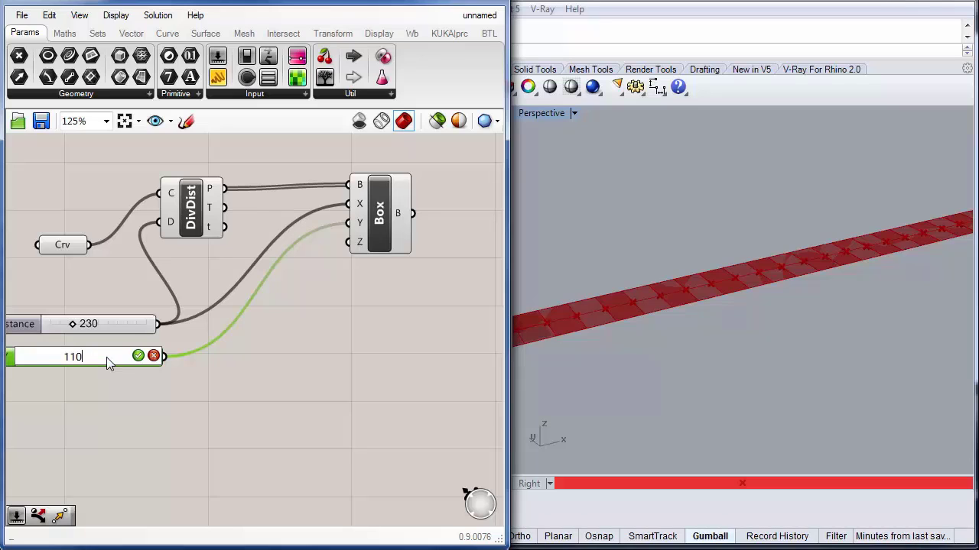
{"action": "key", "text": "Return"}
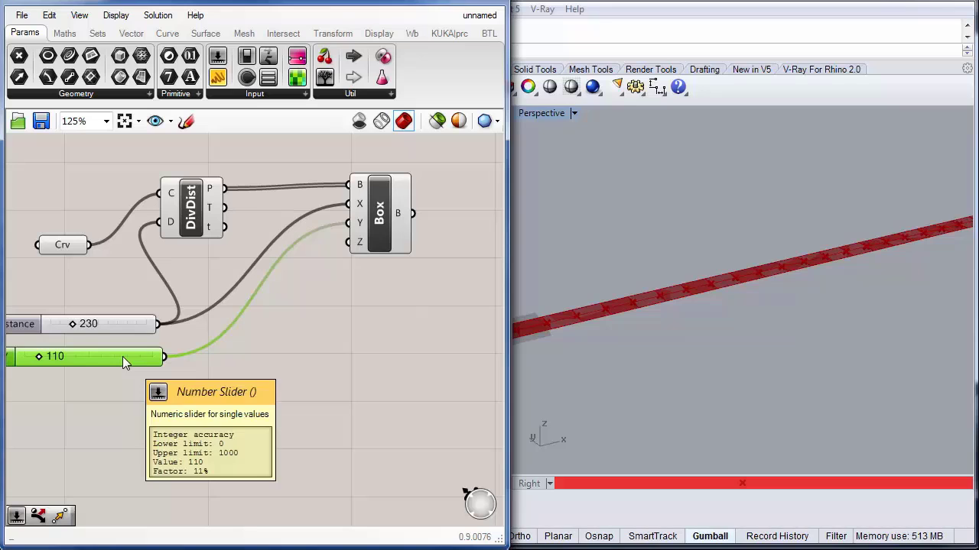
Step: Duplicate the 110 slider, connect the copy to the box's Z input and set it to 76
{"action": "left_click_drag", "start_coordinate": [122, 356], "coordinate": [349, 243], "text": "alt"}
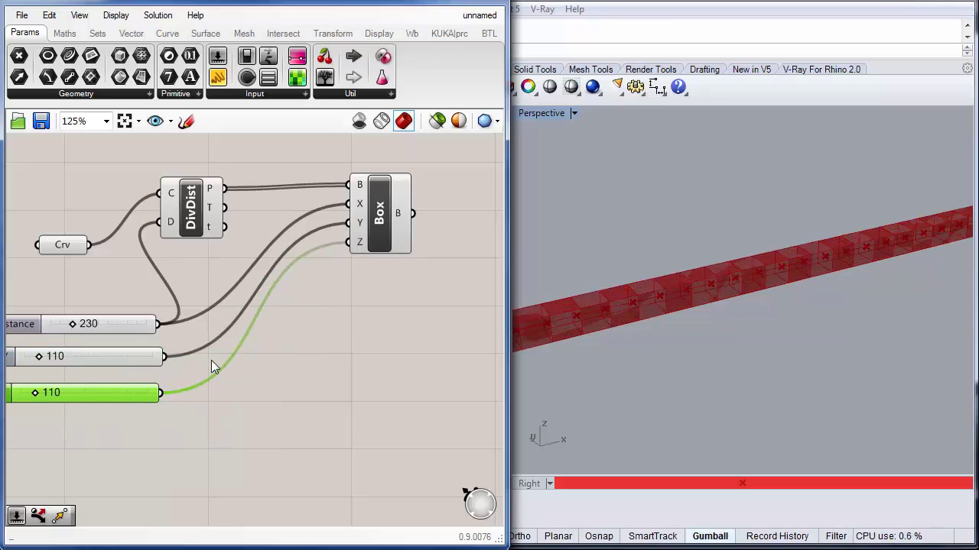
{"action": "double_click", "coordinate": [63, 391]}
{"action": "type", "text": "76"}
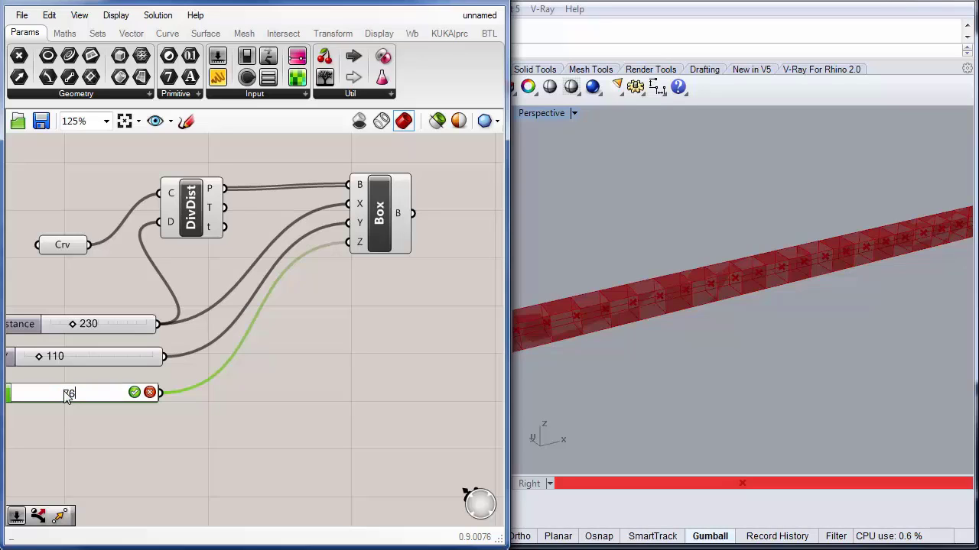
{"action": "key", "text": "Return"}
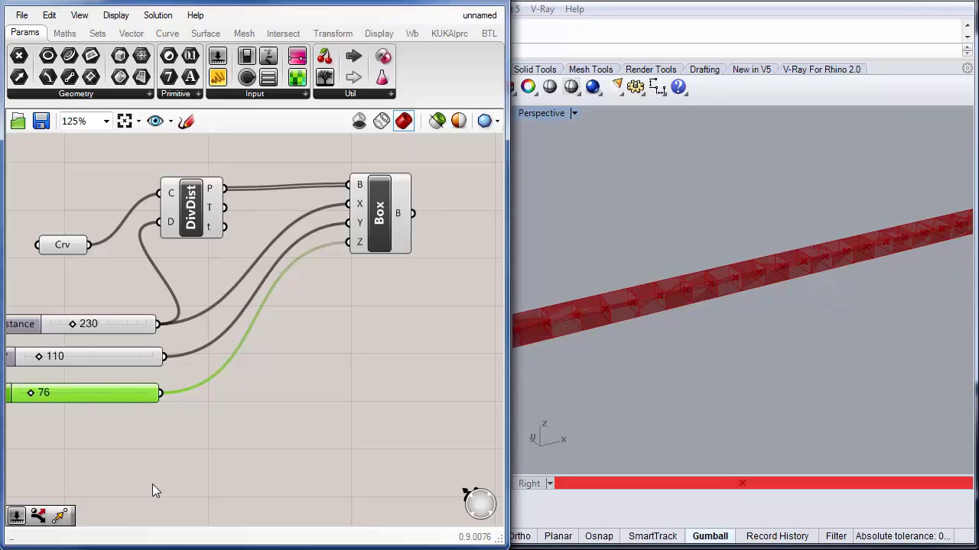
Step: Orbit and zoom the viewport to inspect the boxes placed along the line
{"action": "left_click", "coordinate": [184, 476]}
{"action": "right_click_drag", "start_coordinate": [680, 421], "coordinate": [718, 371]}
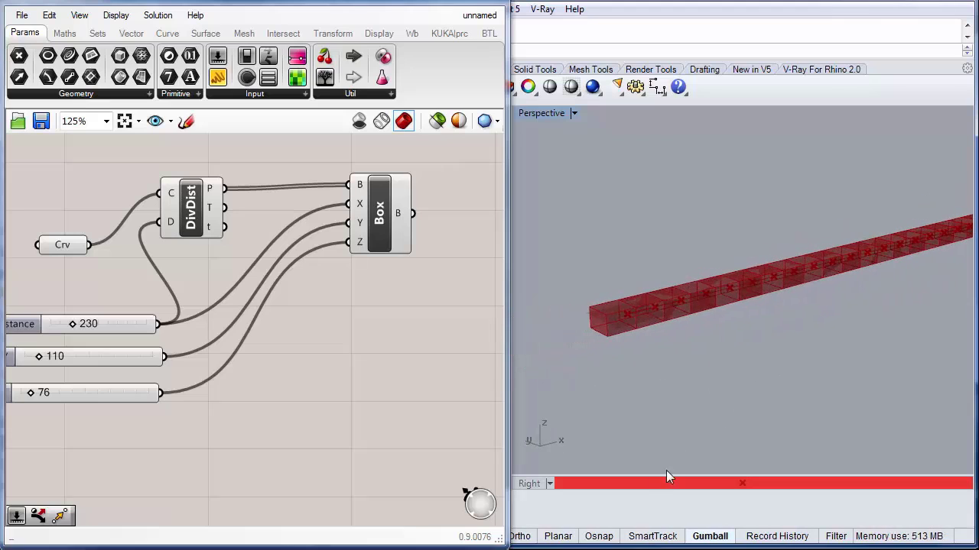
{"action": "scroll", "coordinate": [682, 316], "scroll_direction": "up", "scroll_amount": 5}
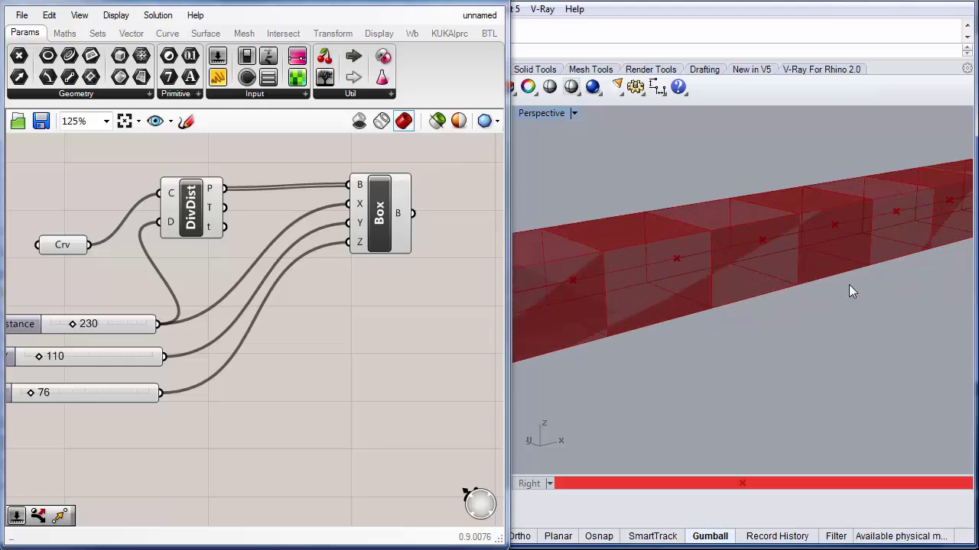
{"action": "scroll", "coordinate": [824, 298], "scroll_direction": "down", "scroll_amount": 4}
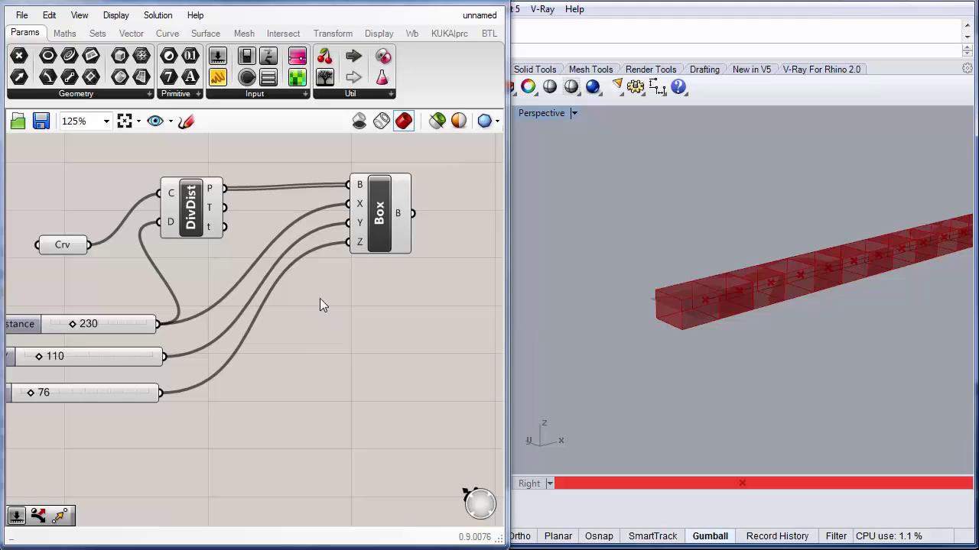
{"action": "left_click_drag", "start_coordinate": [381, 214], "coordinate": [377, 218]}
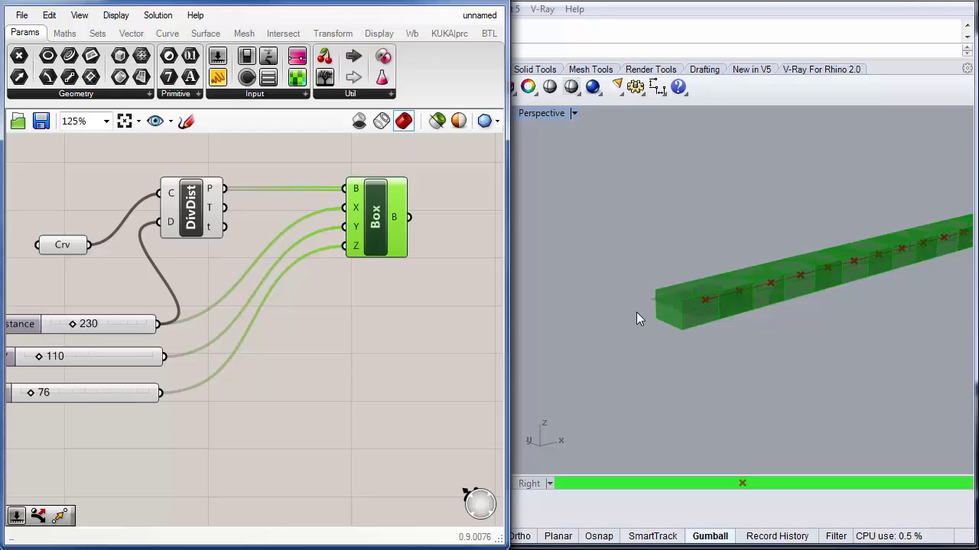
{"action": "mouse_move", "coordinate": [108, 324]}
{"action": "left_mouse_down"}
{"action": "mouse_move", "coordinate": [116, 309]}
{"action": "mouse_move", "coordinate": [104, 323]}
{"action": "left_mouse_up"}
Step: Apply the expression x/2 to the box's X input
{"action": "right_click_drag", "start_coordinate": [126, 453], "coordinate": [186, 449]}
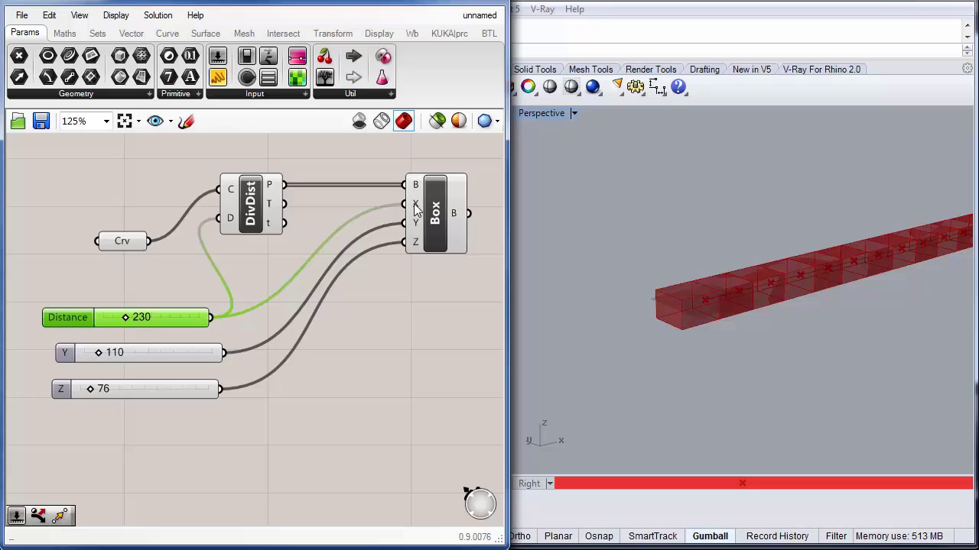
{"action": "right_click_drag", "start_coordinate": [397, 326], "coordinate": [379, 342]}
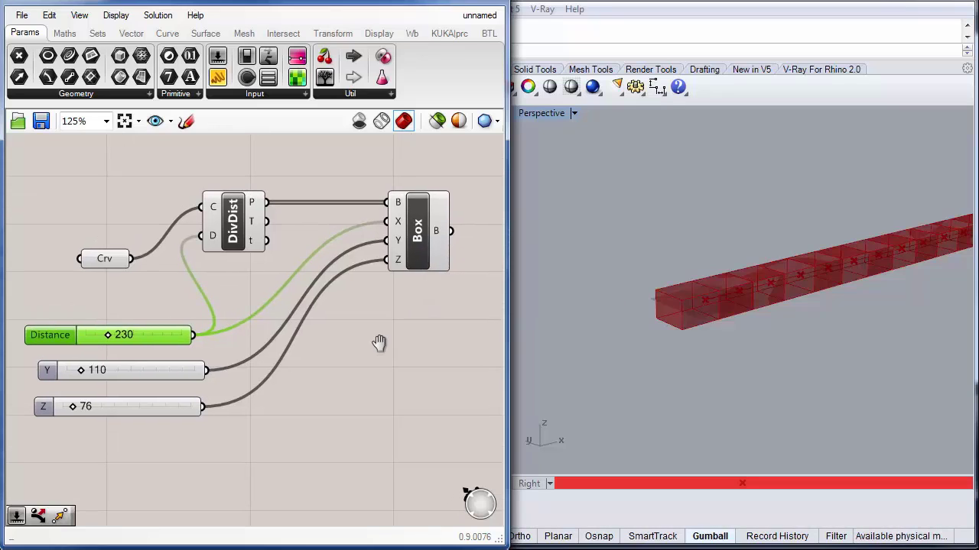
{"action": "right_click", "coordinate": [398, 228]}
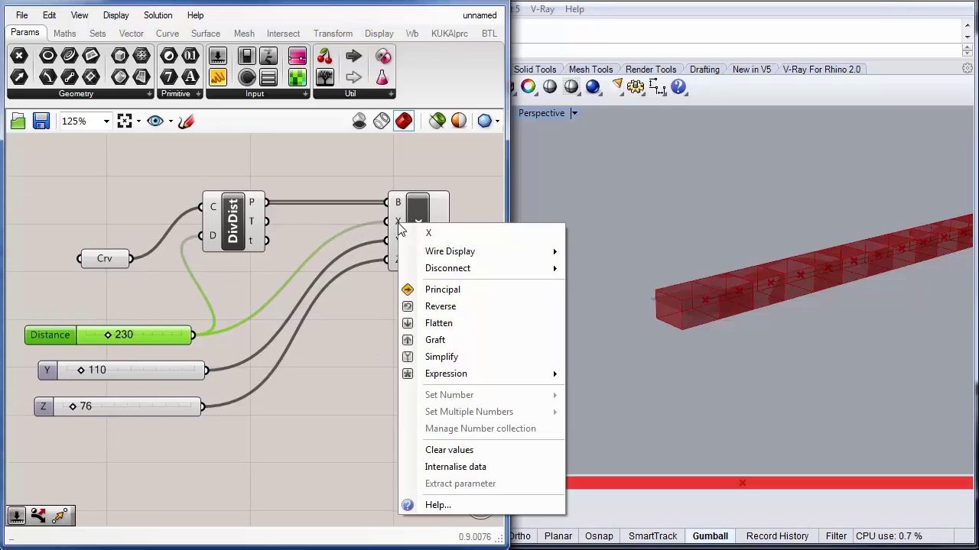
{"action": "mouse_move", "coordinate": [448, 378]}
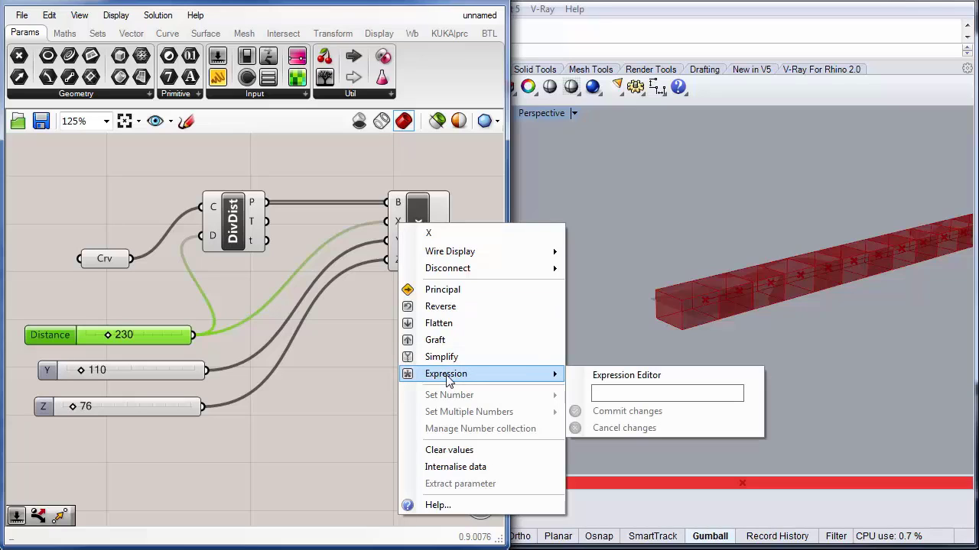
{"action": "left_click", "coordinate": [603, 393]}
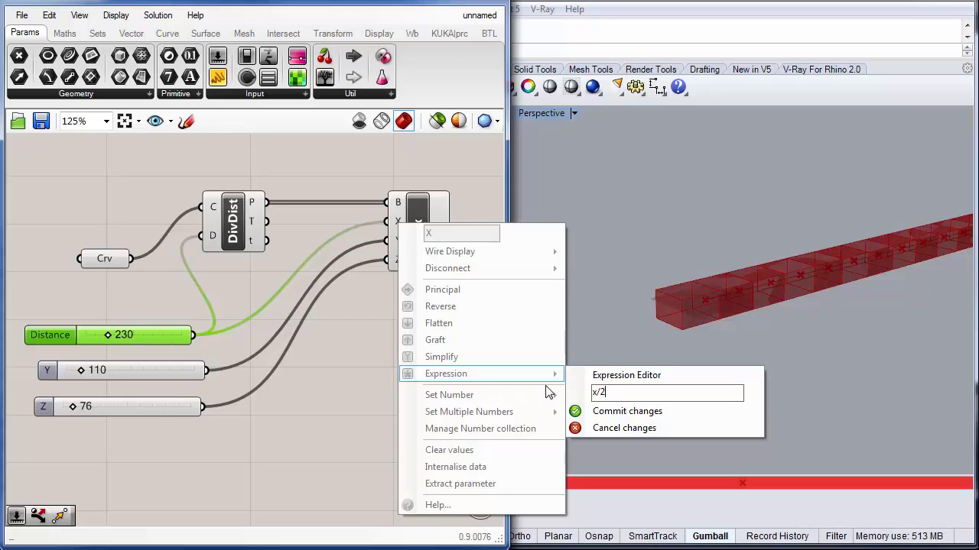
{"action": "left_click", "coordinate": [611, 411]}
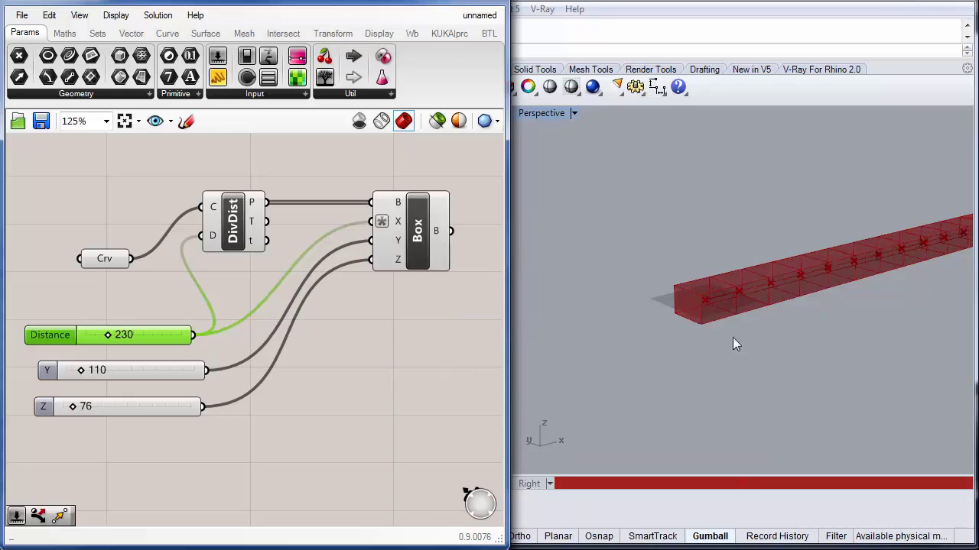
Step: Apply the expression x/2 to the box's Y input
{"action": "right_click", "coordinate": [376, 241]}
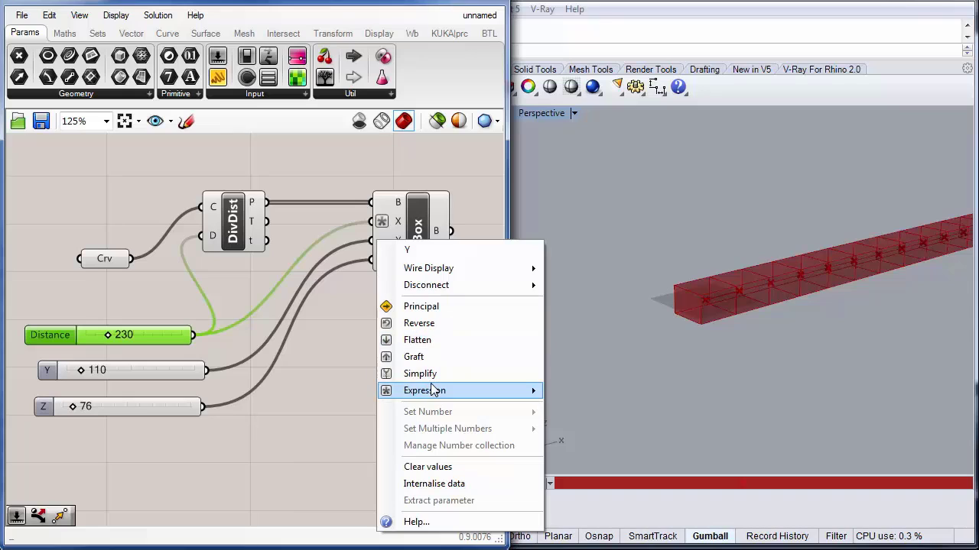
{"action": "mouse_move", "coordinate": [432, 391]}
{"action": "left_click", "coordinate": [583, 411]}
{"action": "type", "text": "x"}
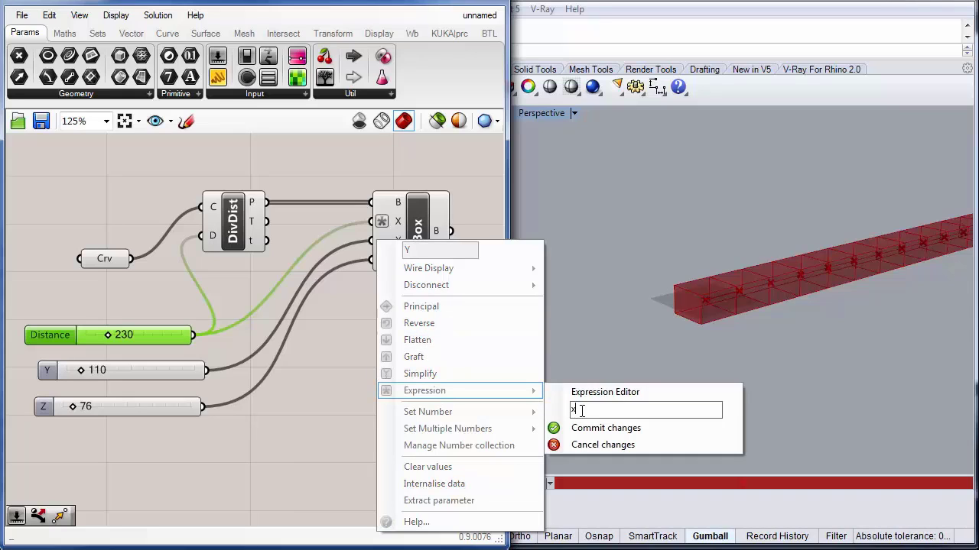
{"action": "type", "text": "/2"}
{"action": "left_click", "coordinate": [607, 428]}
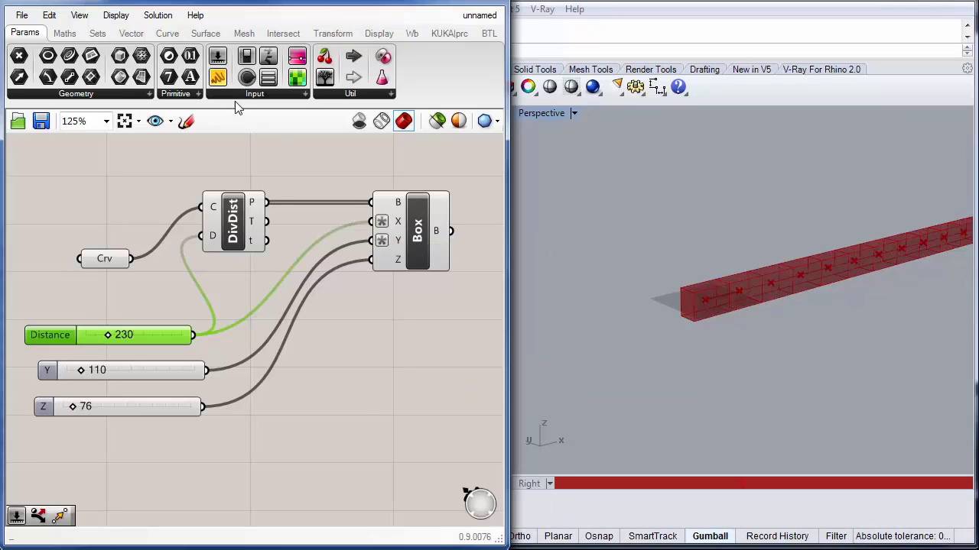
Step: Apply the expression x/2 to the box's Z input
{"action": "right_click", "coordinate": [382, 259]}
{"action": "mouse_move", "coordinate": [454, 410]}
{"action": "left_click", "coordinate": [601, 430]}
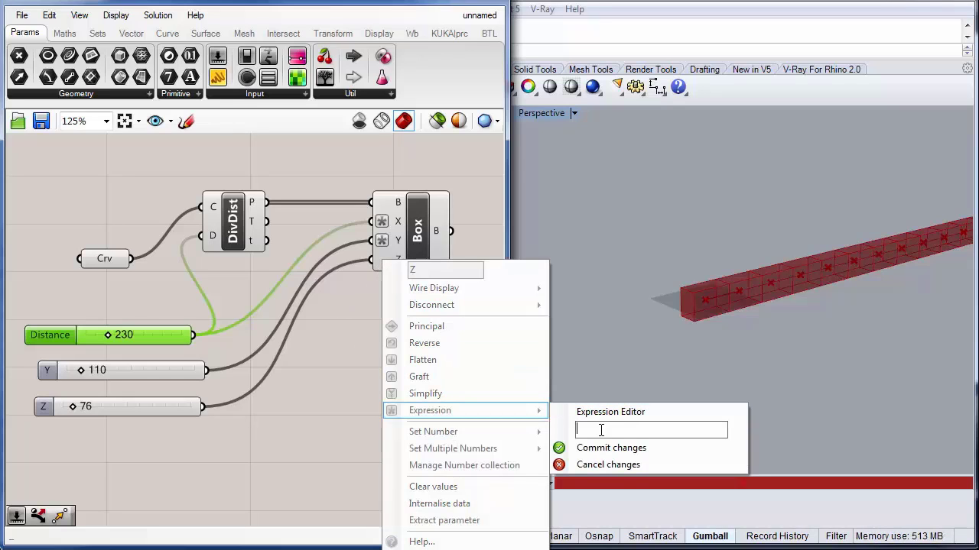
{"action": "type", "text": "x/2"}
{"action": "left_click", "coordinate": [604, 448]}
{"action": "scroll", "coordinate": [649, 365], "scroll_direction": "up", "scroll_amount": 5}
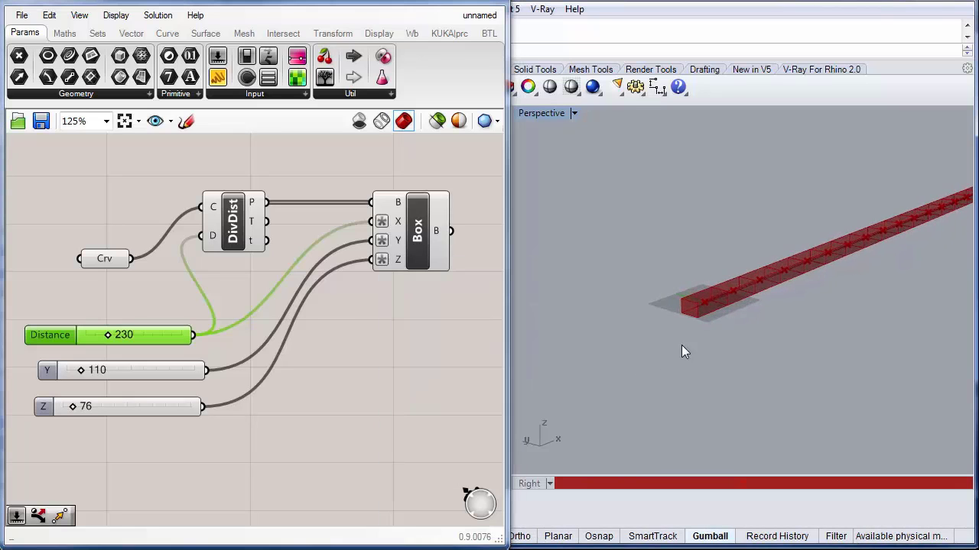
{"action": "right_click_drag", "start_coordinate": [743, 344], "coordinate": [628, 363]}
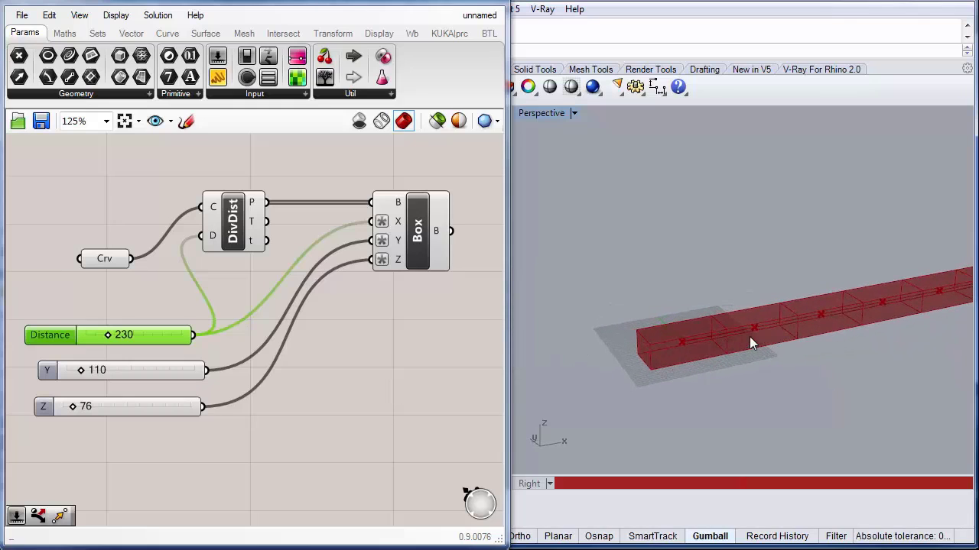
Step: Rearrange the Crv and DivDist components on the canvas to make room for new components
{"action": "right_click_drag", "start_coordinate": [372, 419], "coordinate": [411, 436]}
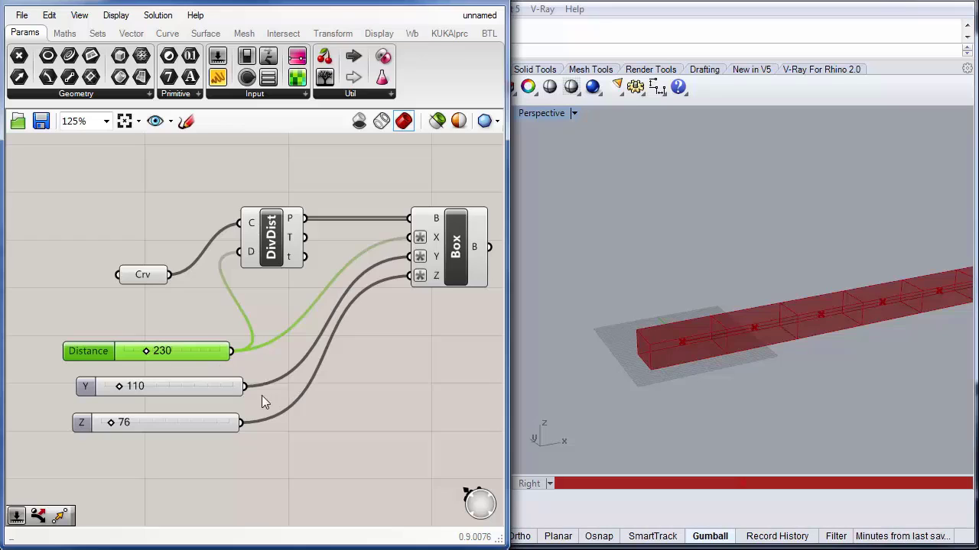
{"action": "left_click_drag", "start_coordinate": [271, 234], "coordinate": [255, 196]}
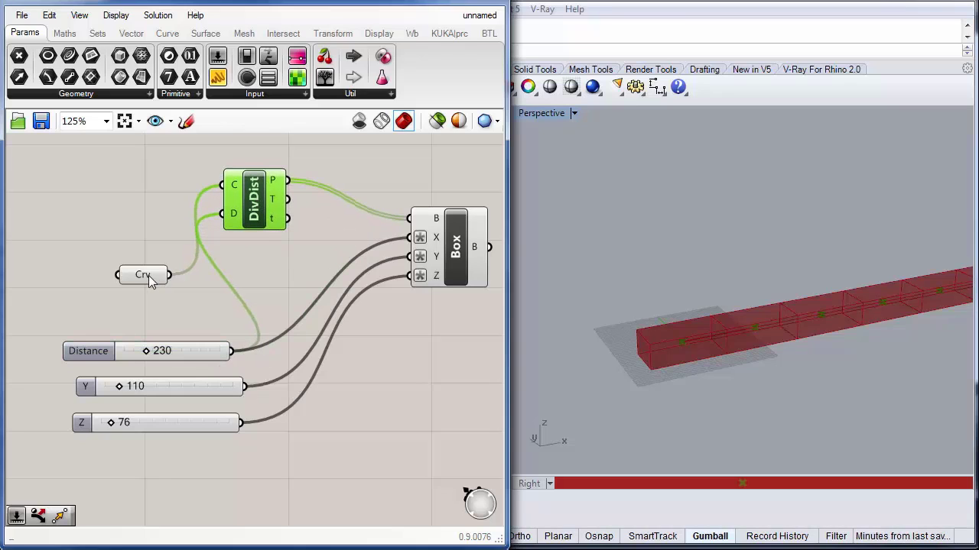
{"action": "left_click_drag", "start_coordinate": [147, 278], "coordinate": [158, 189]}
{"action": "left_click_drag", "start_coordinate": [239, 207], "coordinate": [225, 185]}
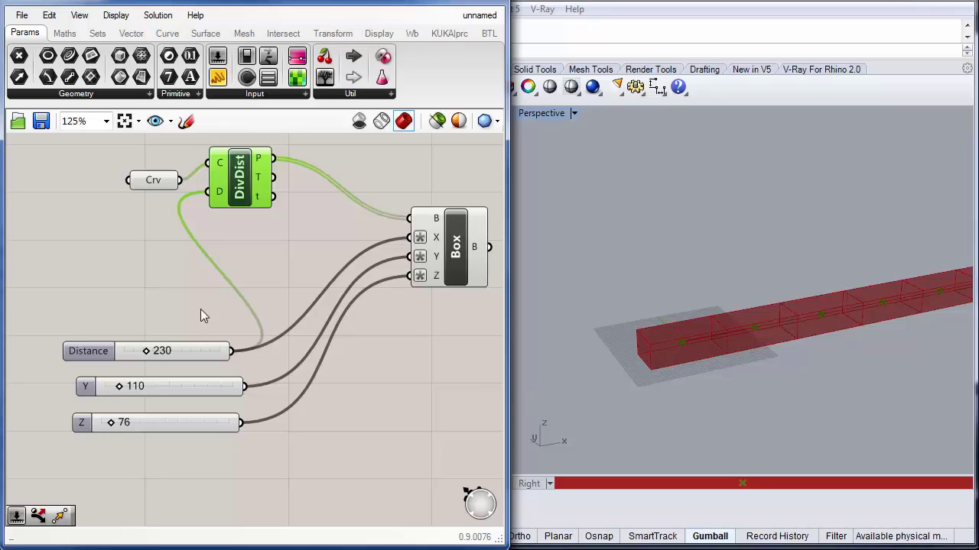
Step: Duplicate the Z number slider and set the new slider's value to 10
{"action": "double_click", "coordinate": [150, 273]}
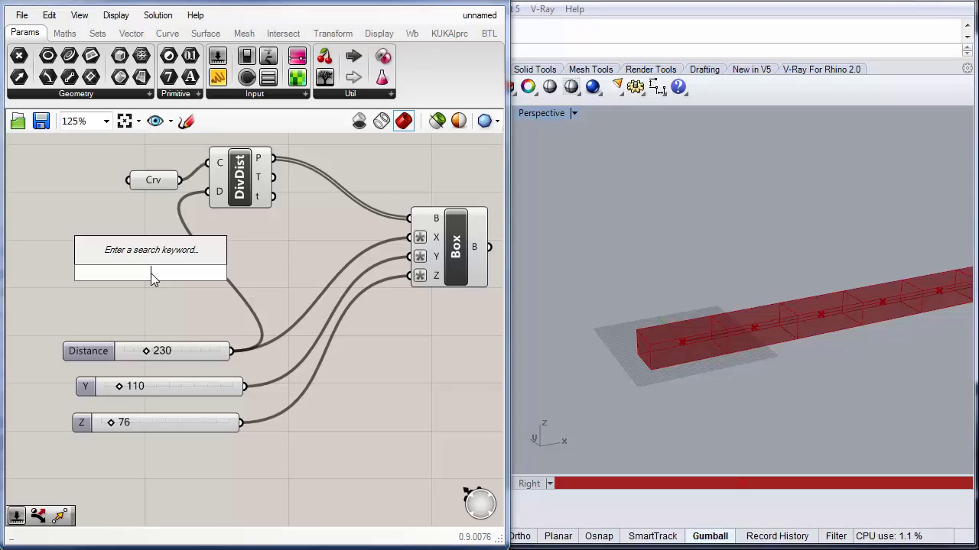
{"action": "left_click", "coordinate": [152, 426]}
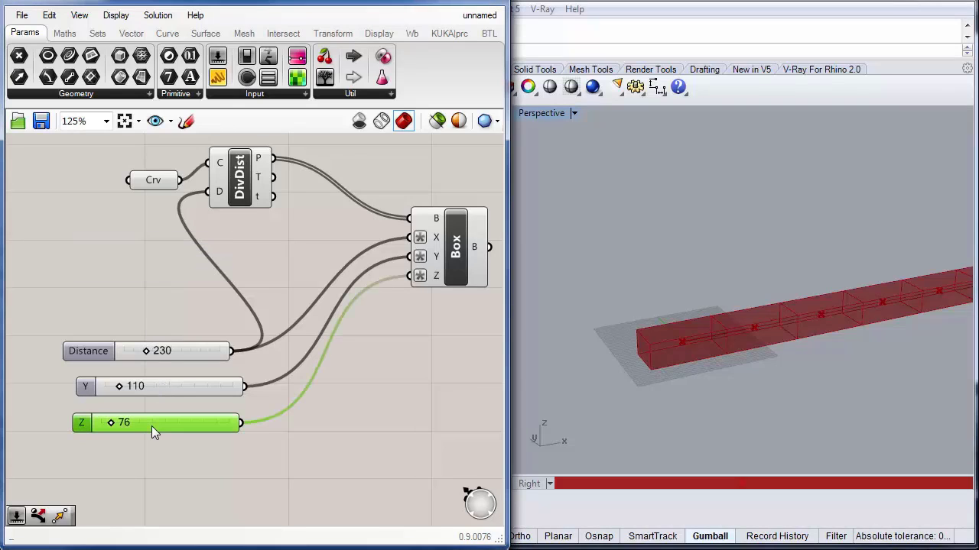
{"action": "left_click_drag", "start_coordinate": [151, 426], "coordinate": [127, 292], "text": "alt"}
{"action": "double_click", "coordinate": [120, 292]}
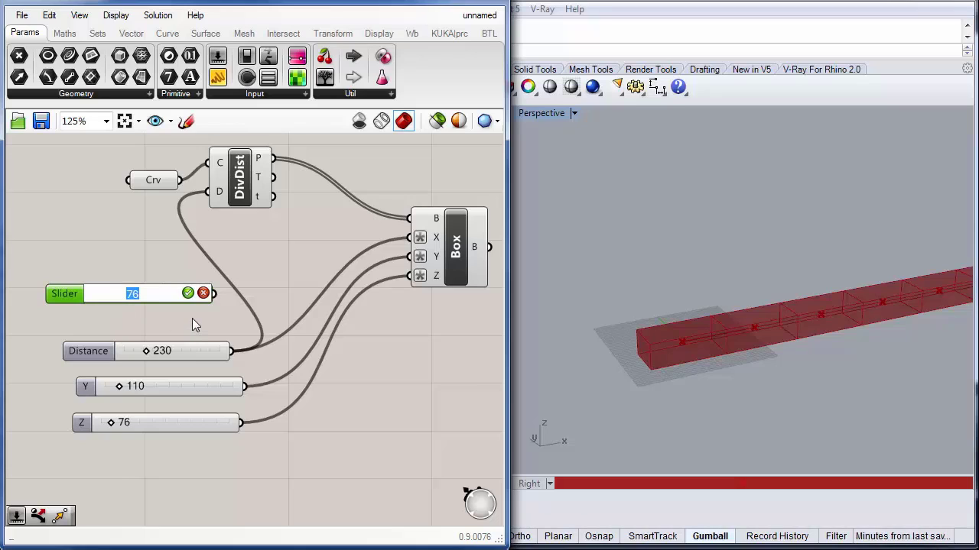
{"action": "type", "text": "10"}
{"action": "key", "text": "Return"}
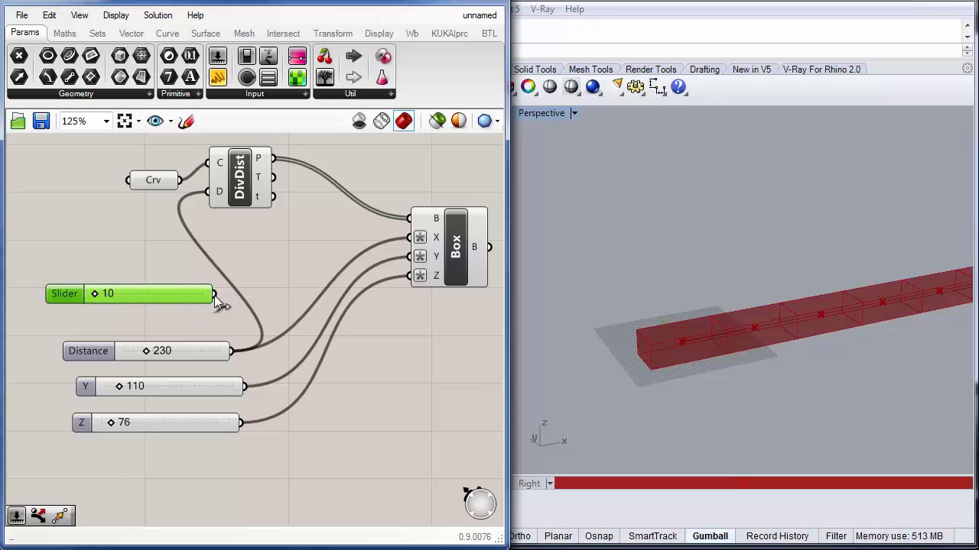
Step: Add an Addition component and connect the 10 slider to its A input and the Distance slider to its B input
{"action": "left_click_drag", "start_coordinate": [214, 295], "coordinate": [110, 303]}
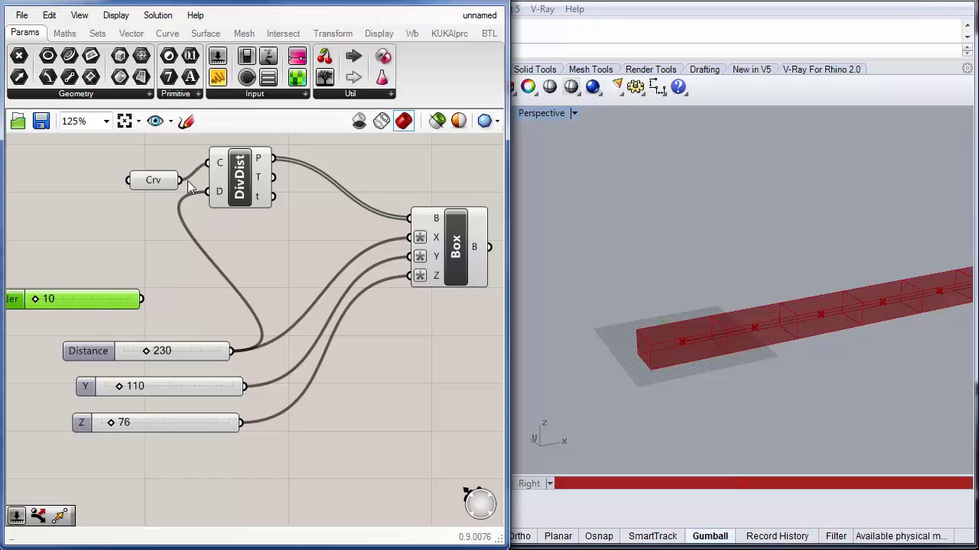
{"action": "left_click", "coordinate": [64, 33]}
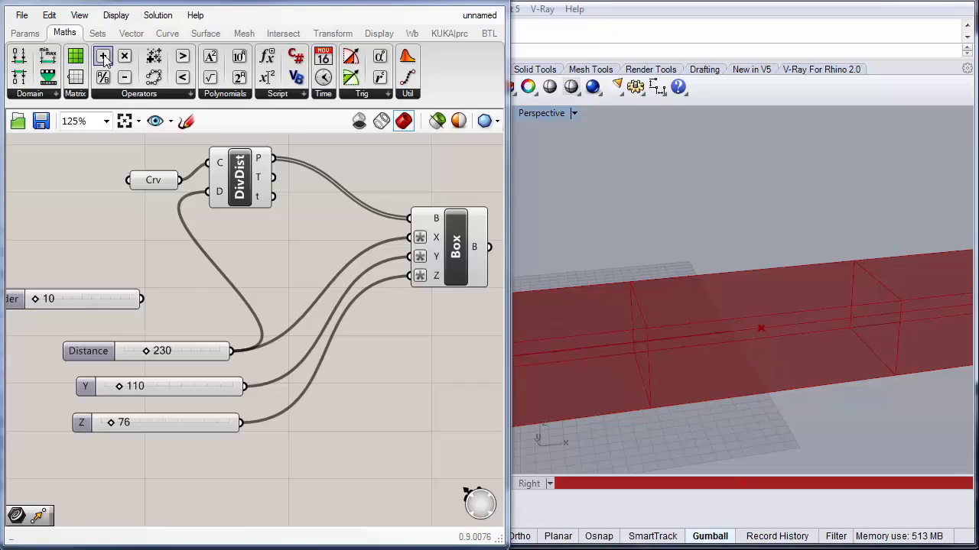
{"action": "left_click", "coordinate": [104, 58]}
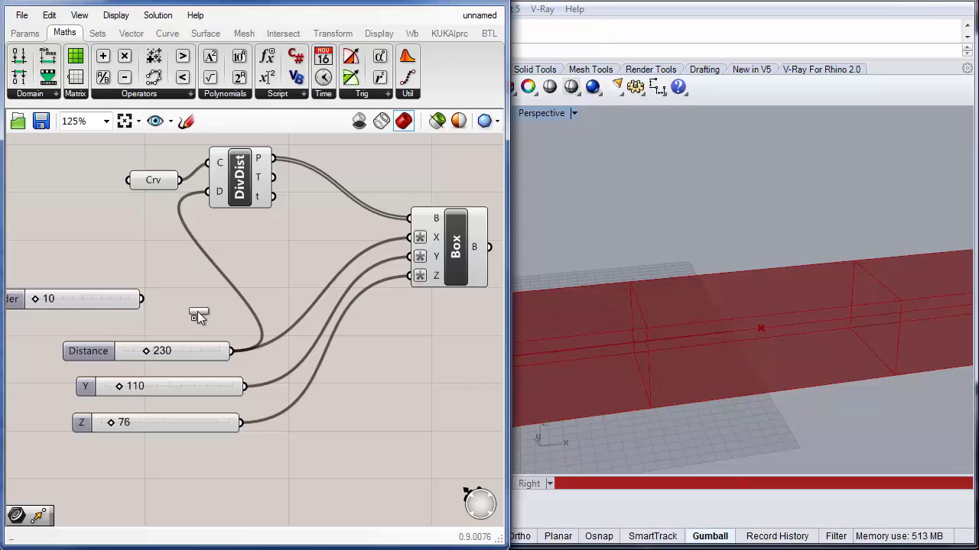
{"action": "left_click", "coordinate": [193, 286]}
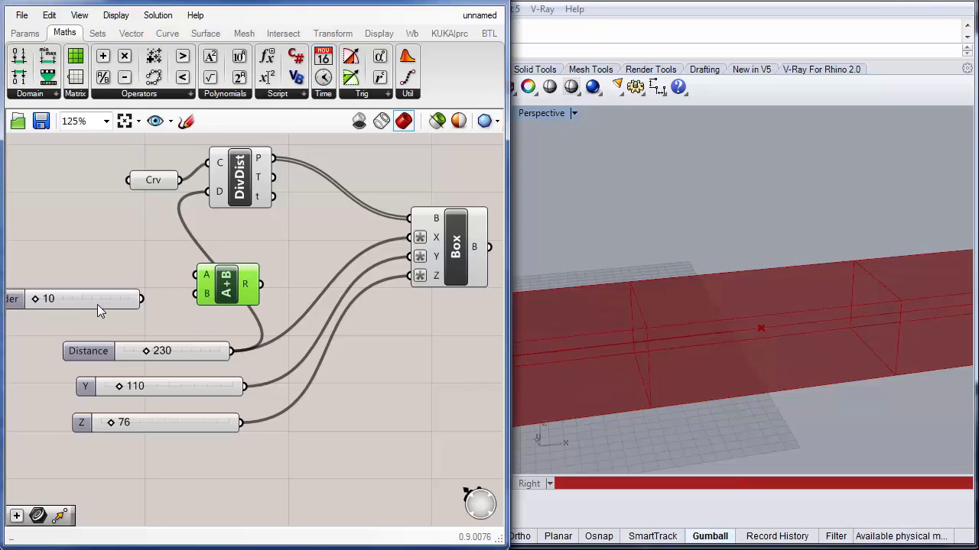
{"action": "left_click_drag", "start_coordinate": [236, 293], "coordinate": [244, 286]}
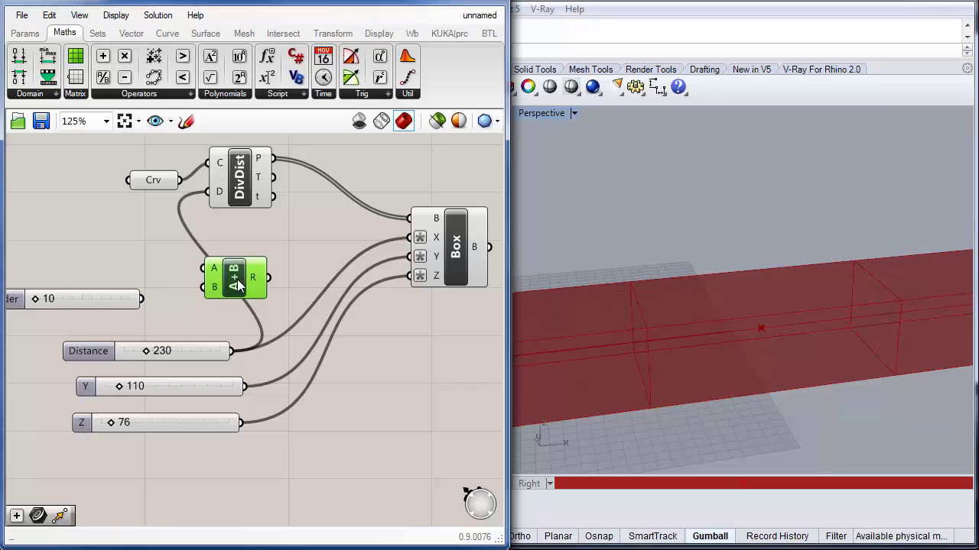
{"action": "left_click_drag", "start_coordinate": [142, 299], "coordinate": [195, 263]}
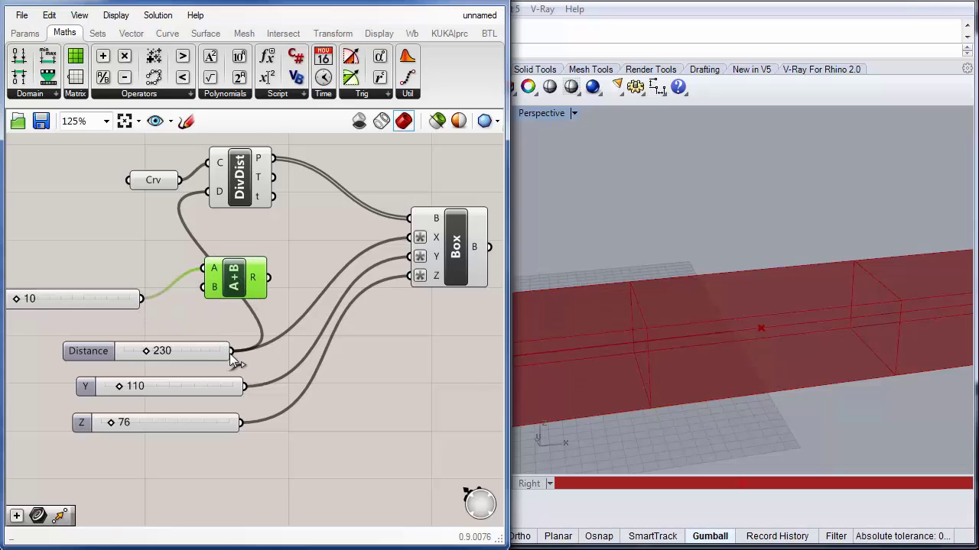
{"action": "left_click_drag", "start_coordinate": [229, 353], "coordinate": [203, 288]}
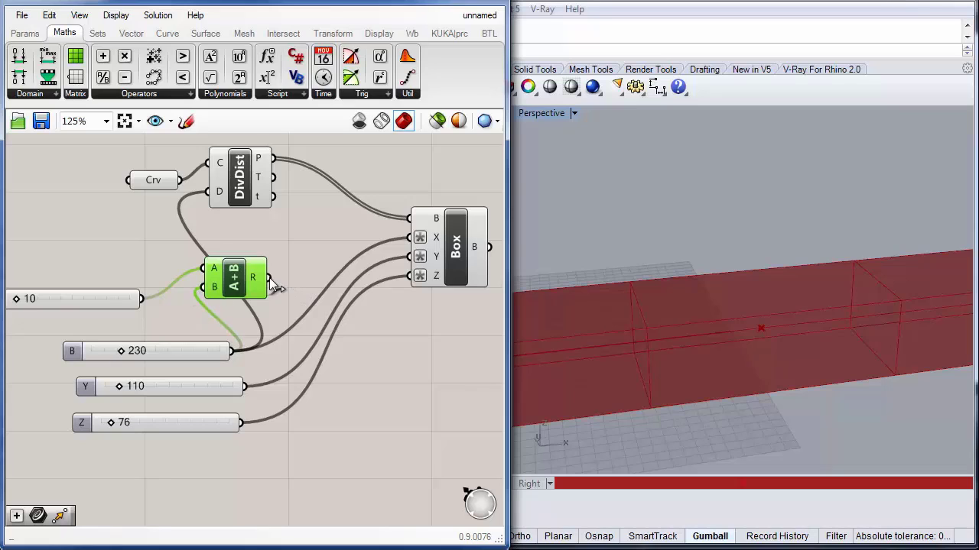
Step: Rewire so the Addition result drives DivDist's D input and the Distance slider drives the Box's X input
{"action": "left_click_drag", "start_coordinate": [269, 278], "coordinate": [410, 237]}
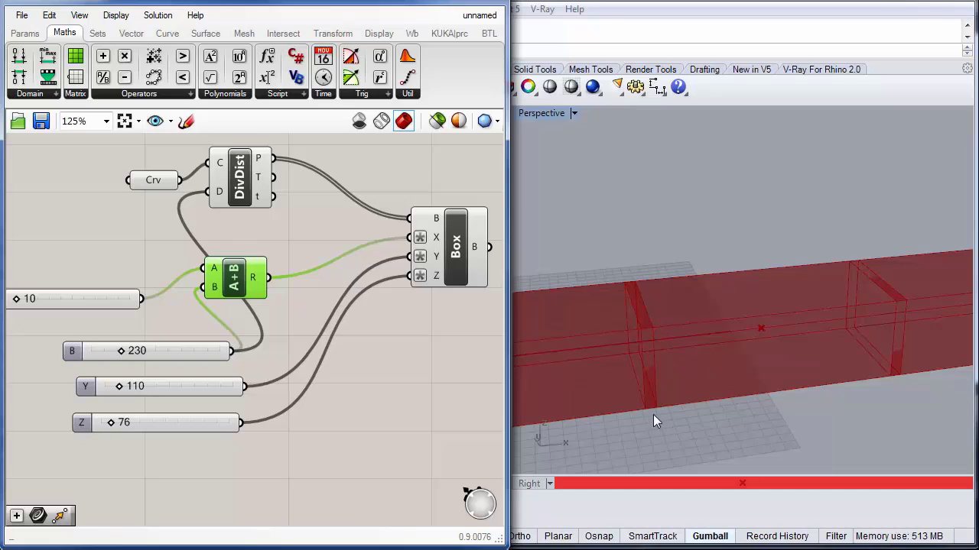
{"action": "left_click_drag", "start_coordinate": [217, 276], "coordinate": [198, 270]}
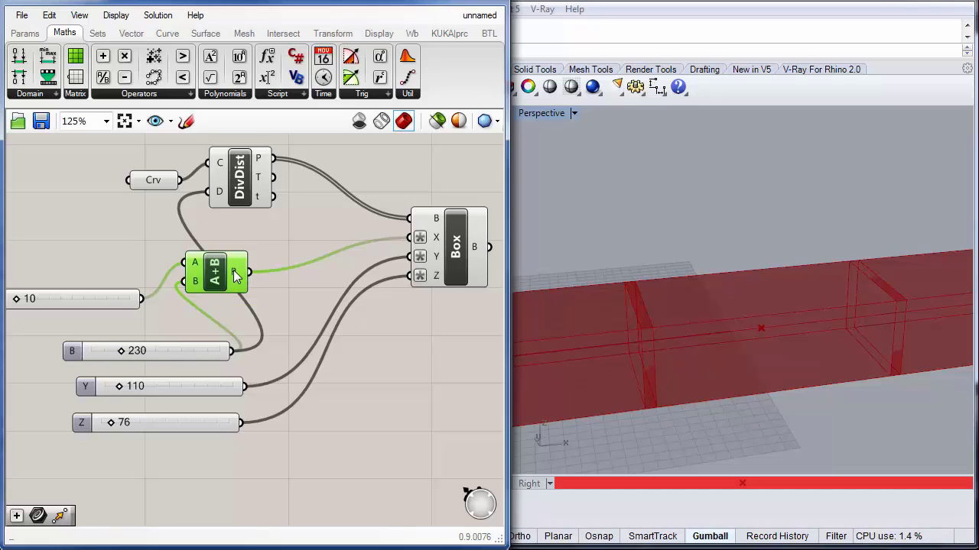
{"action": "left_click_drag", "start_coordinate": [234, 272], "coordinate": [234, 278]}
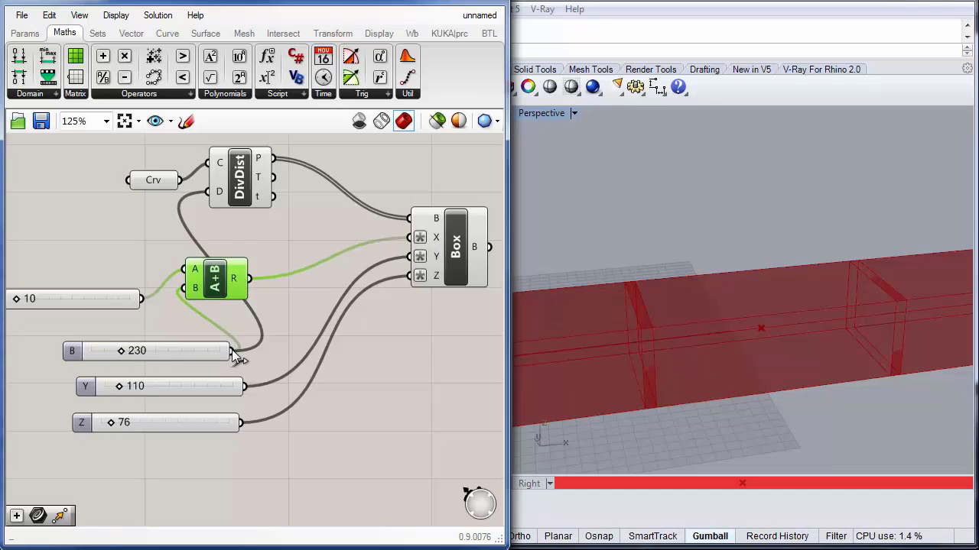
{"action": "left_click_drag", "start_coordinate": [232, 350], "coordinate": [410, 237]}
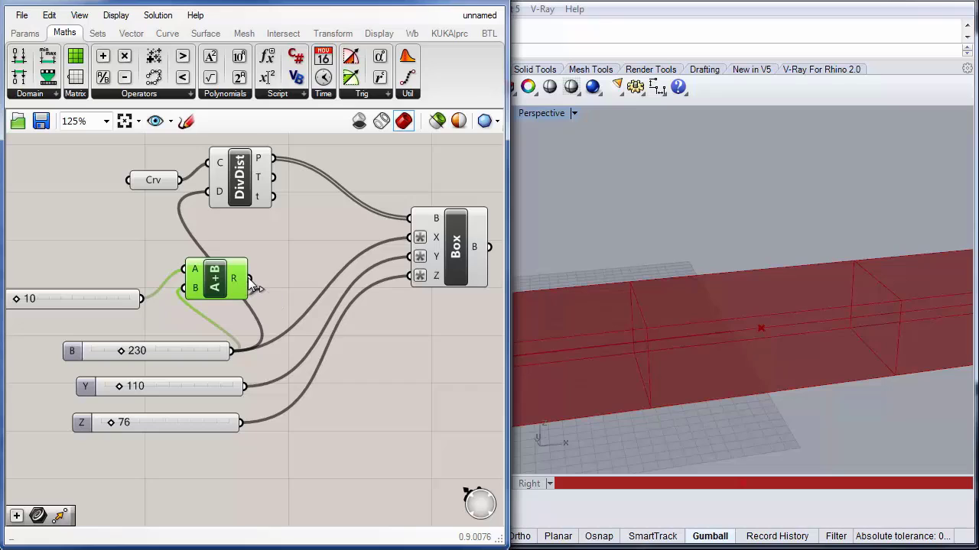
{"action": "left_click_drag", "start_coordinate": [249, 279], "coordinate": [209, 191]}
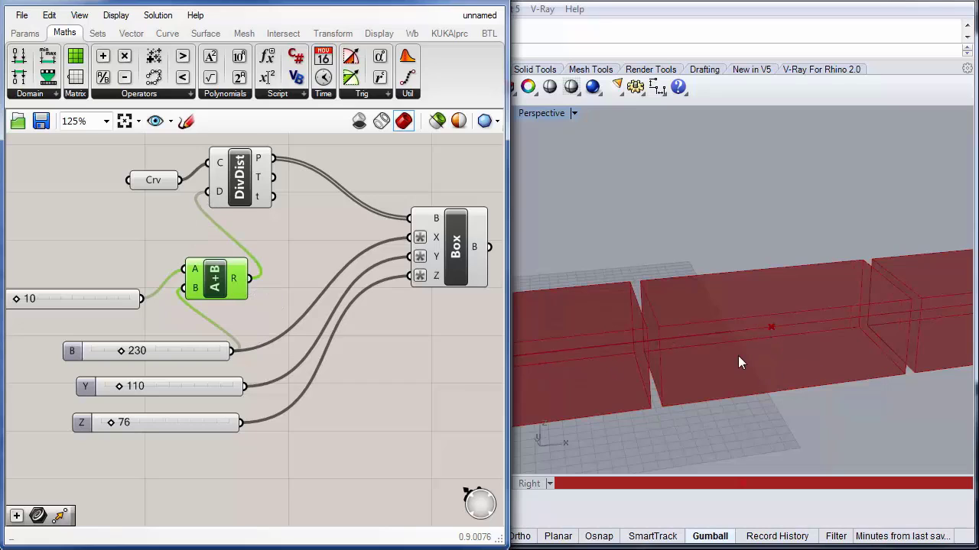
{"action": "right_click_drag", "start_coordinate": [664, 341], "coordinate": [632, 332]}
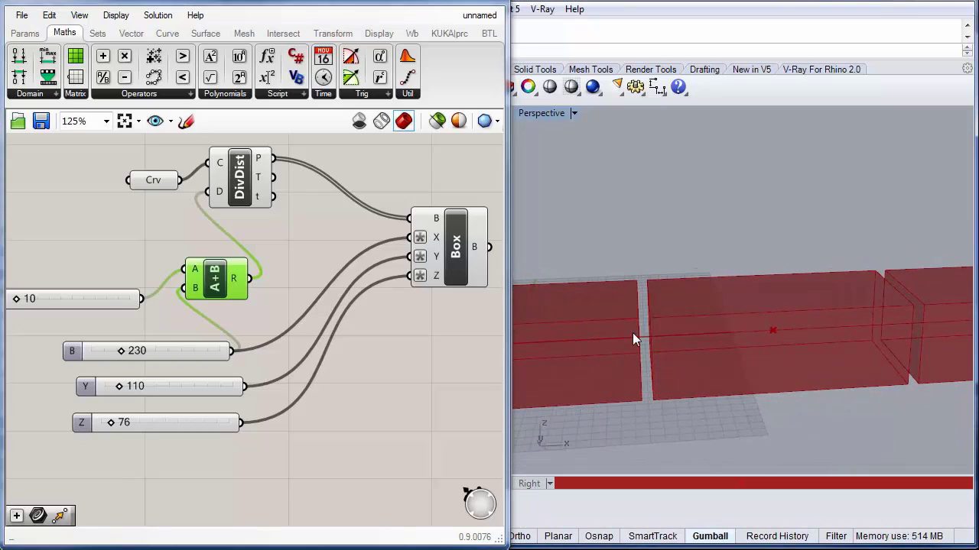
Step: Set the slider feeding the Addition's A input to 5
{"action": "right_click", "coordinate": [198, 277]}
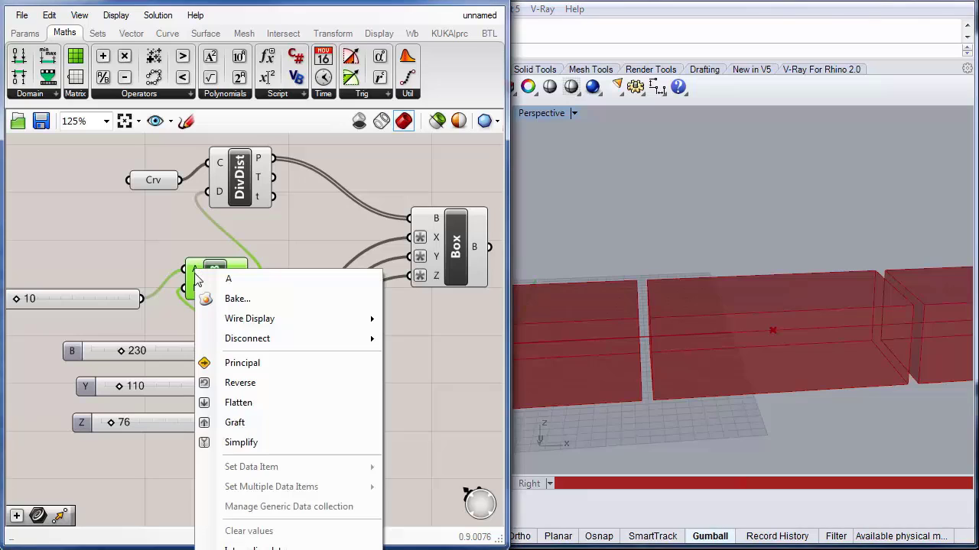
{"action": "left_click", "coordinate": [105, 303]}
{"action": "right_click_drag", "start_coordinate": [23, 302], "coordinate": [74, 308]}
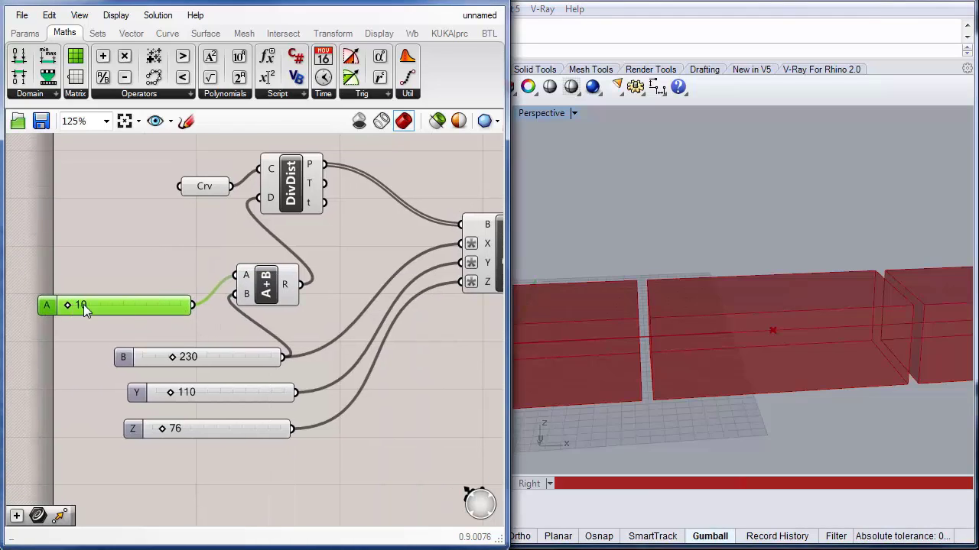
{"action": "double_click", "coordinate": [83, 304]}
{"action": "type", "text": "5"}
{"action": "key", "text": "Return"}
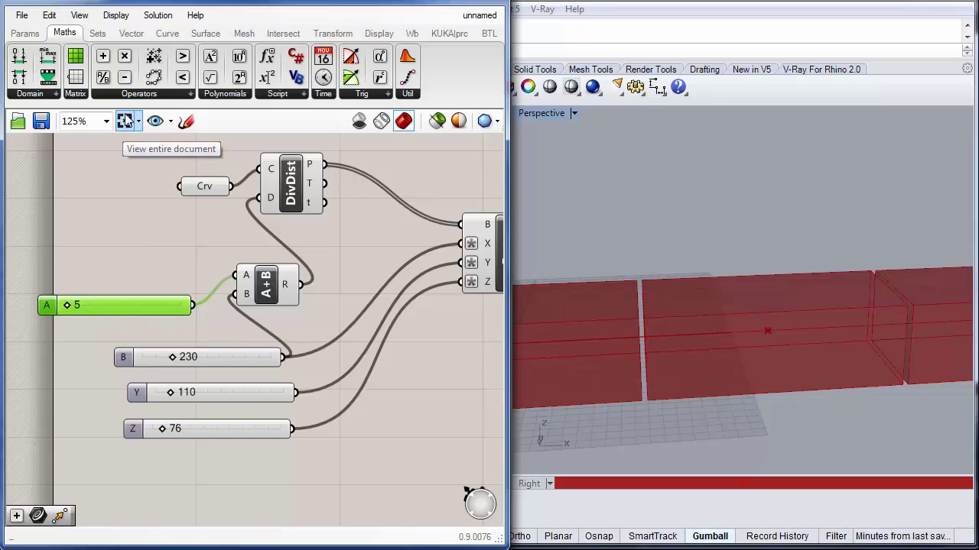
Step: Add an Expression component and set its expression to x/2
{"action": "left_click", "coordinate": [162, 92]}
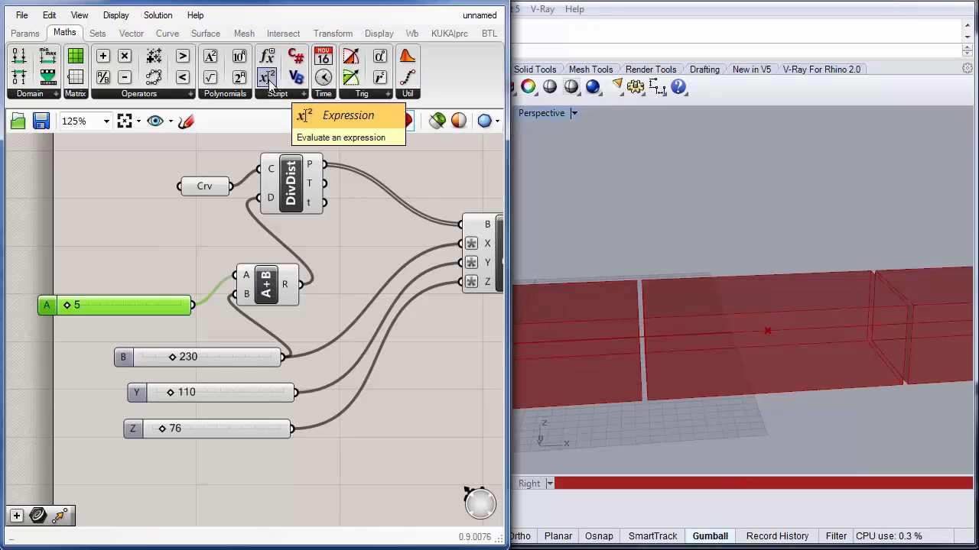
{"action": "left_click_drag", "start_coordinate": [269, 80], "coordinate": [139, 239]}
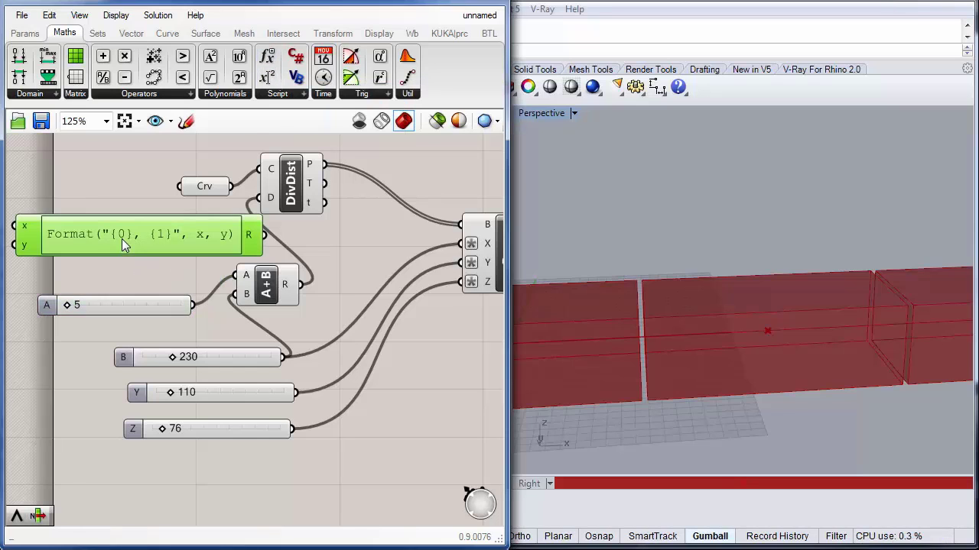
{"action": "double_click", "coordinate": [122, 239]}
{"action": "key", "text": "ctrl+a"}
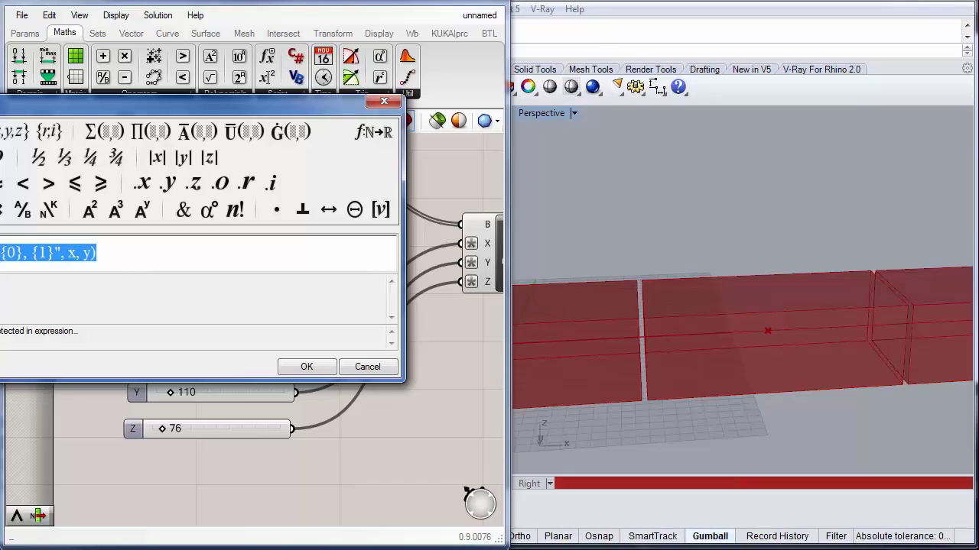
{"action": "key", "text": "Delete"}
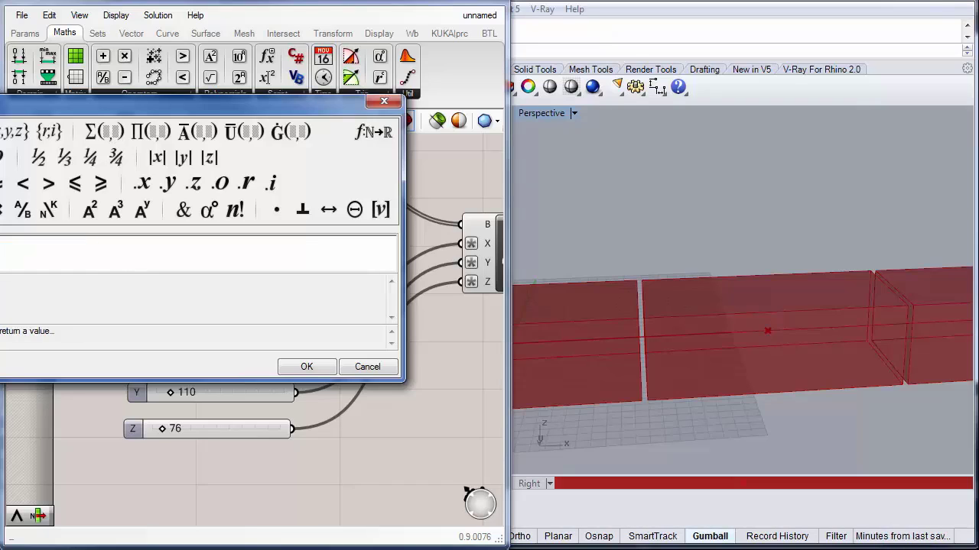
{"action": "type", "text": "/2"}
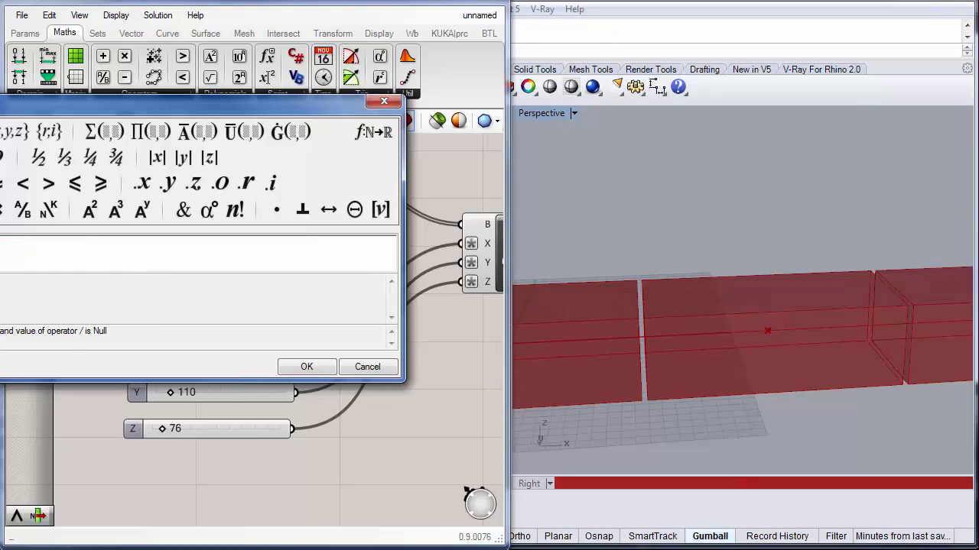
{"action": "left_click", "coordinate": [307, 367]}
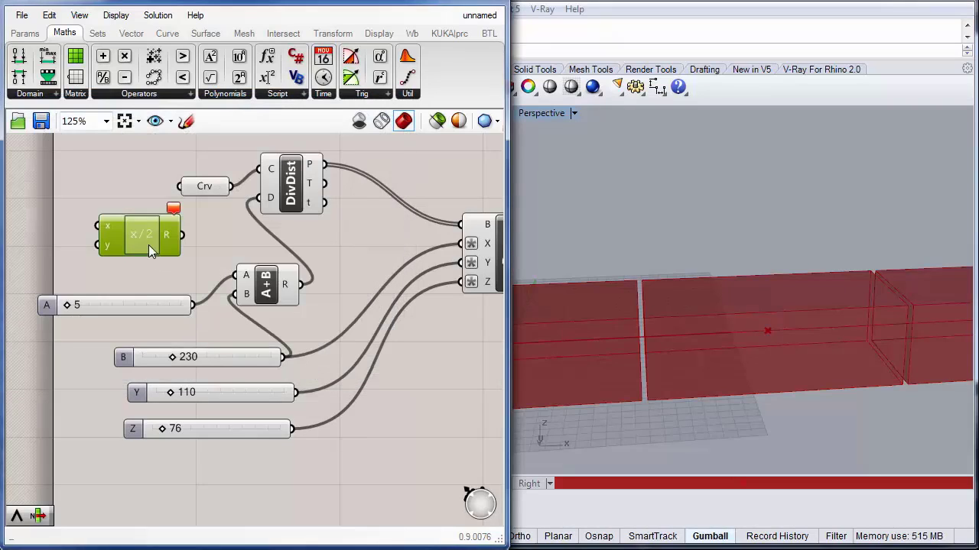
Step: Connect the 5 slider to the expression's x input and the expression's result to the Addition's A input
{"action": "left_click_drag", "start_coordinate": [150, 250], "coordinate": [170, 271]}
{"action": "left_click_drag", "start_coordinate": [192, 303], "coordinate": [120, 238]}
{"action": "left_click_drag", "start_coordinate": [206, 253], "coordinate": [235, 275]}
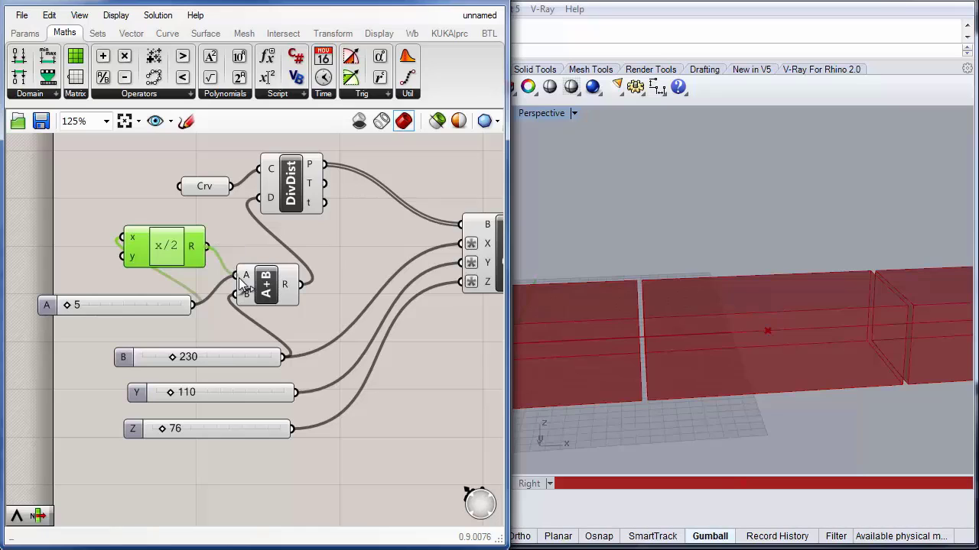
Step: Set the slider feeding the expression's x input to 10
{"action": "double_click", "coordinate": [121, 306]}
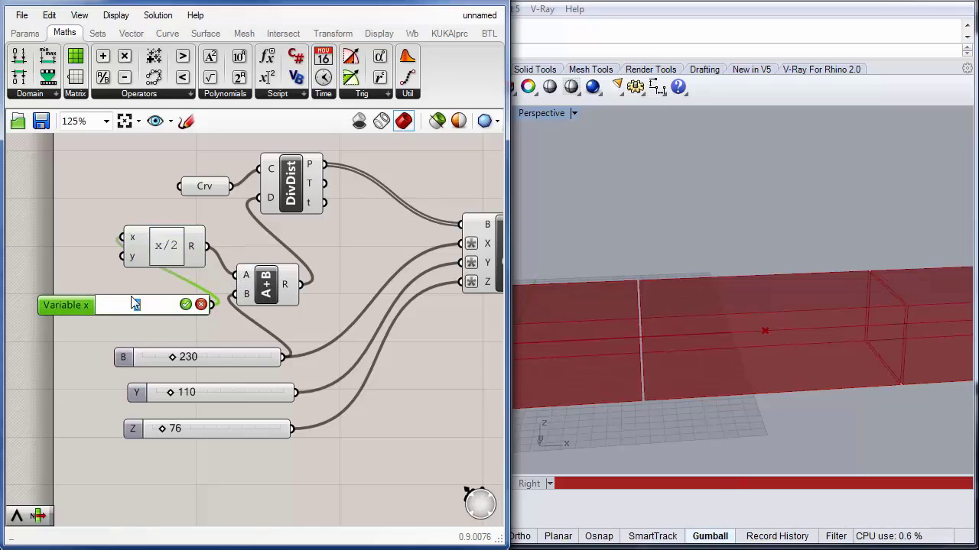
{"action": "type", "text": "10"}
{"action": "left_click", "coordinate": [186, 306]}
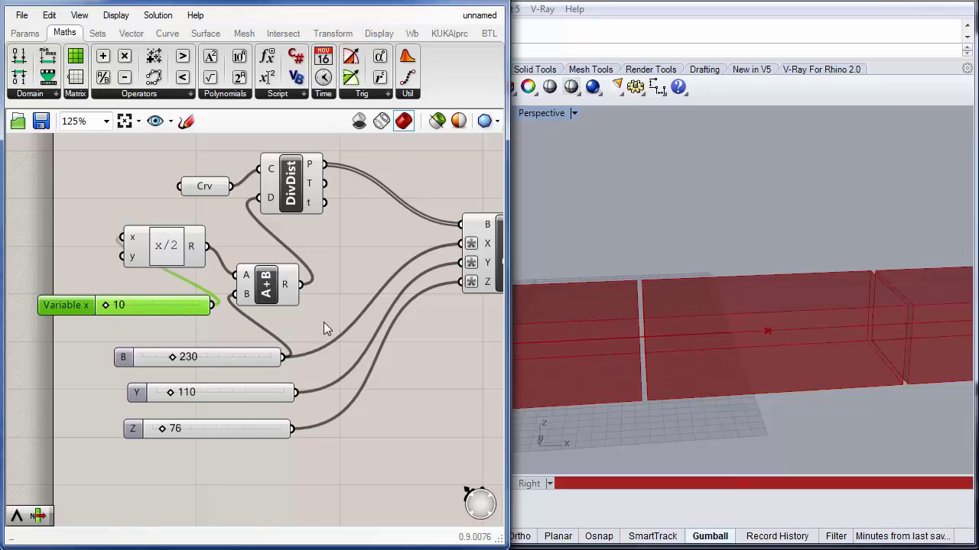
Step: Zoom out the canvas and viewport to review the whole definition and the spaced boxes along the line
{"action": "left_click_drag", "start_coordinate": [168, 249], "coordinate": [156, 260]}
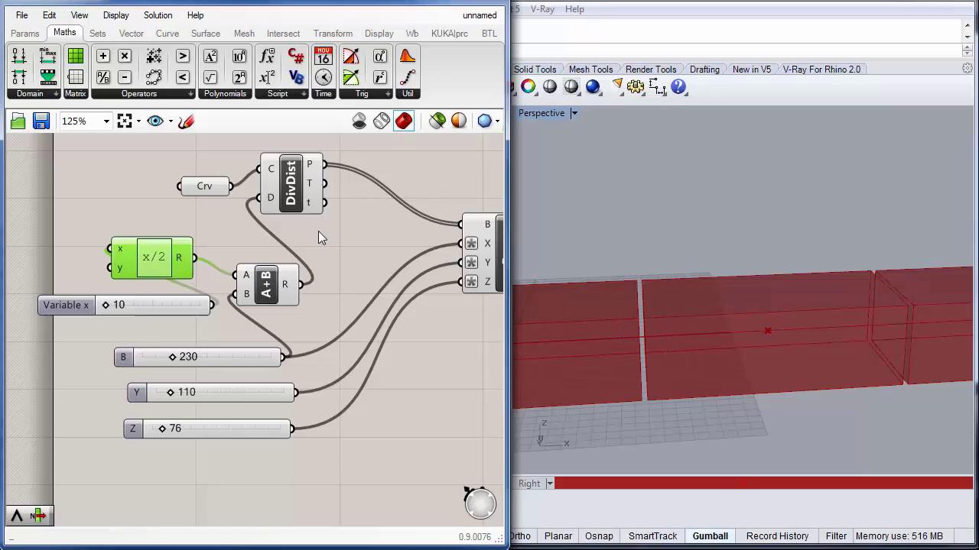
{"action": "right_click_drag", "start_coordinate": [390, 335], "coordinate": [146, 349]}
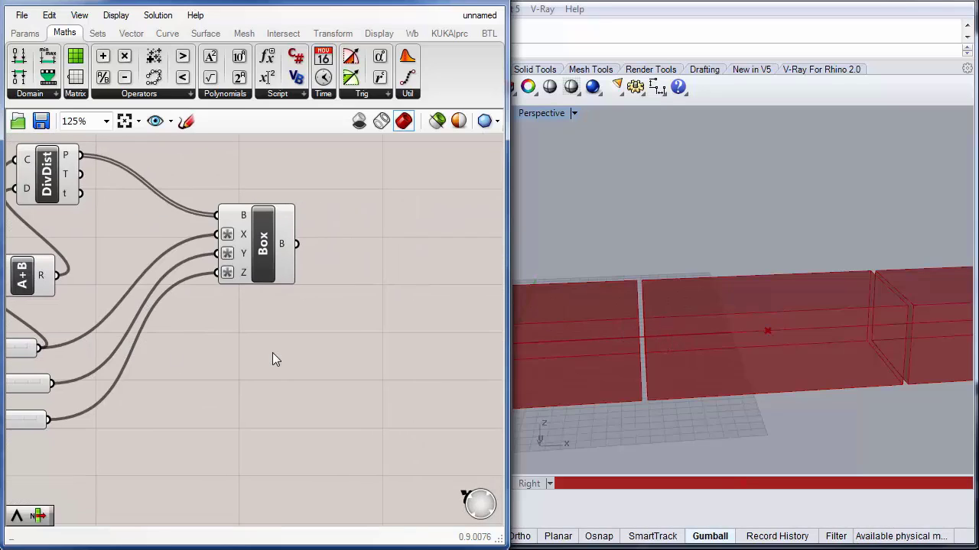
{"action": "scroll", "coordinate": [273, 353], "scroll_direction": "down", "scroll_amount": 2}
{"action": "right_click_drag", "start_coordinate": [705, 451], "coordinate": [765, 378]}
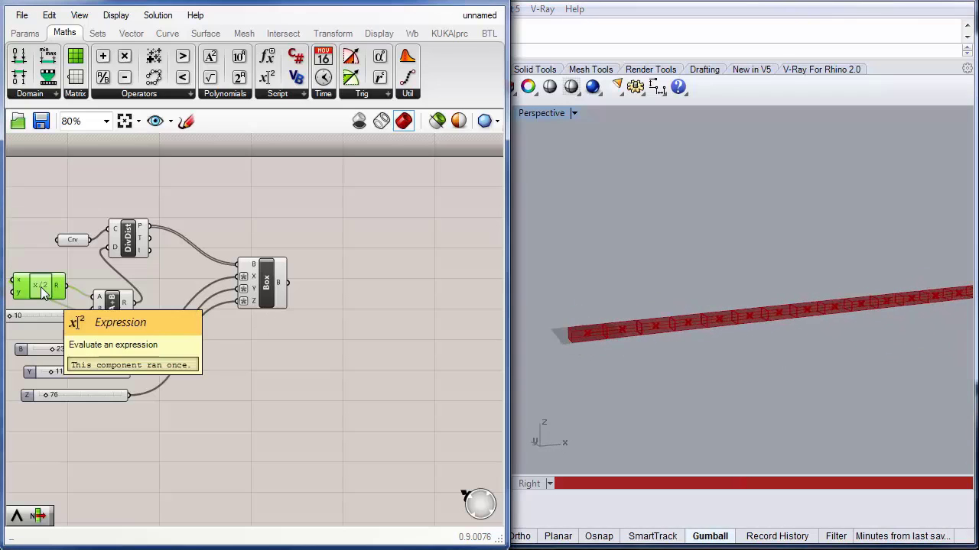
Step: Delete the Expression component and connect the 10 slider directly to the Addition's A input
{"action": "key", "text": "Delete"}
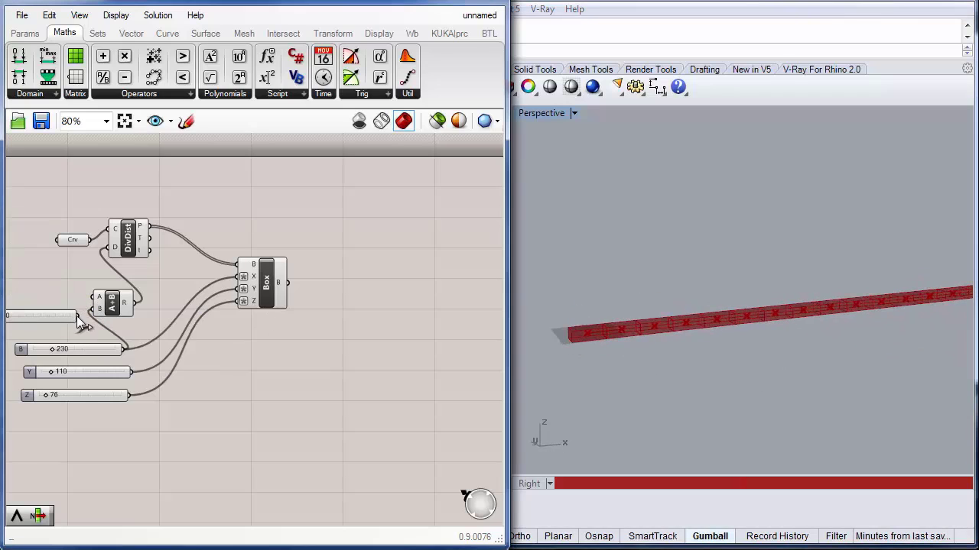
{"action": "left_click_drag", "start_coordinate": [76, 315], "coordinate": [92, 296]}
{"action": "scroll", "coordinate": [664, 340], "scroll_direction": "up", "scroll_amount": 3}
{"action": "scroll", "coordinate": [664, 341], "scroll_direction": "down", "scroll_amount": 3}
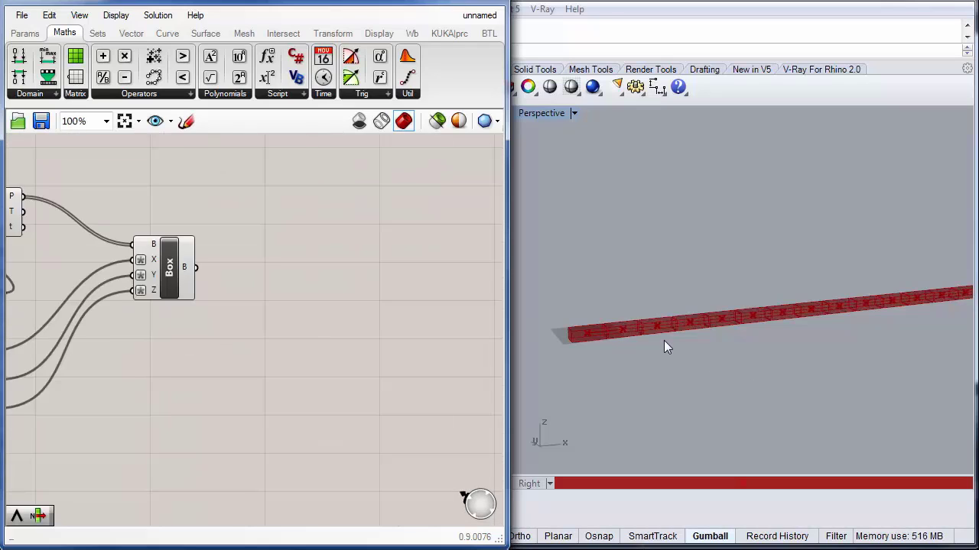
Step: Add a Move component to the canvas
{"action": "right_click_drag", "start_coordinate": [359, 348], "coordinate": [385, 350]}
{"action": "scroll", "coordinate": [737, 356], "scroll_direction": "up", "scroll_amount": 4}
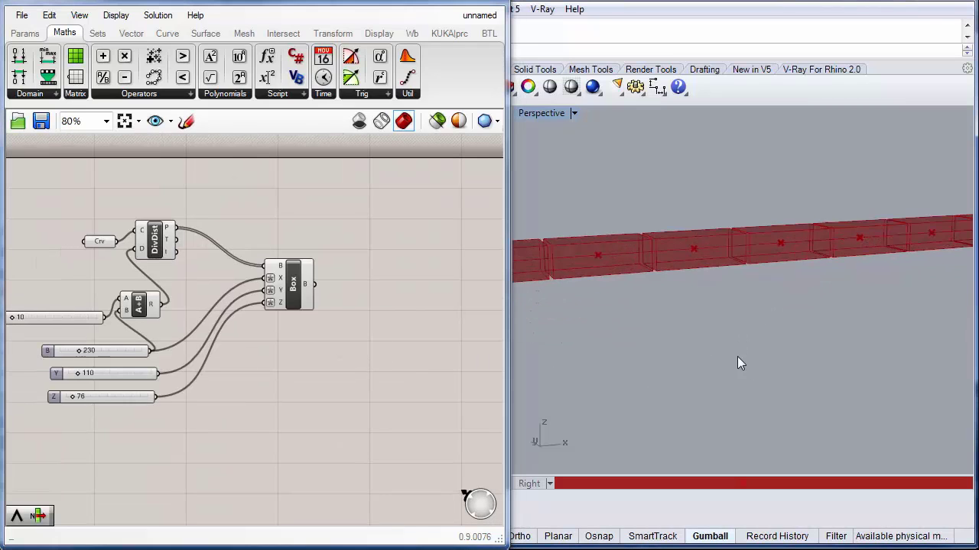
{"action": "right_click_drag", "start_coordinate": [732, 337], "coordinate": [660, 290]}
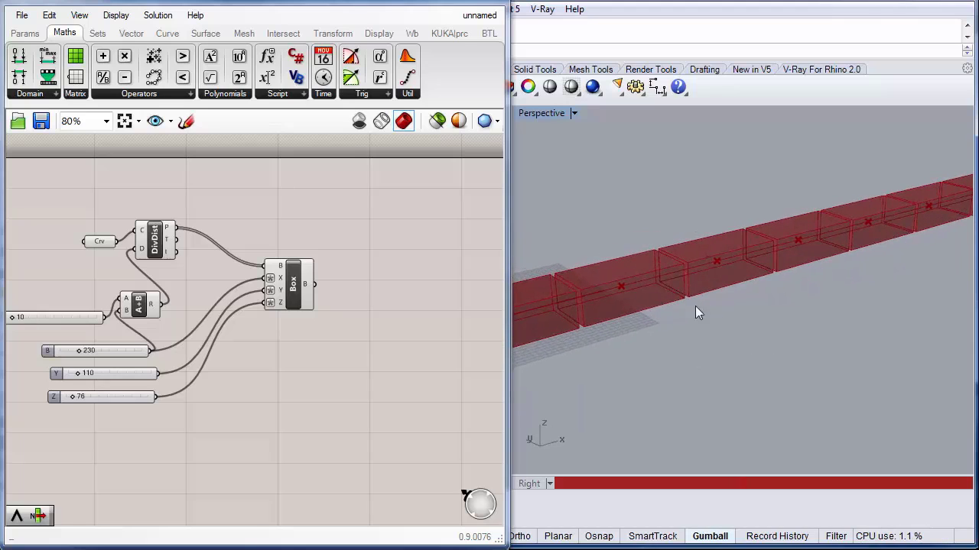
{"action": "right_click_drag", "start_coordinate": [798, 317], "coordinate": [702, 313]}
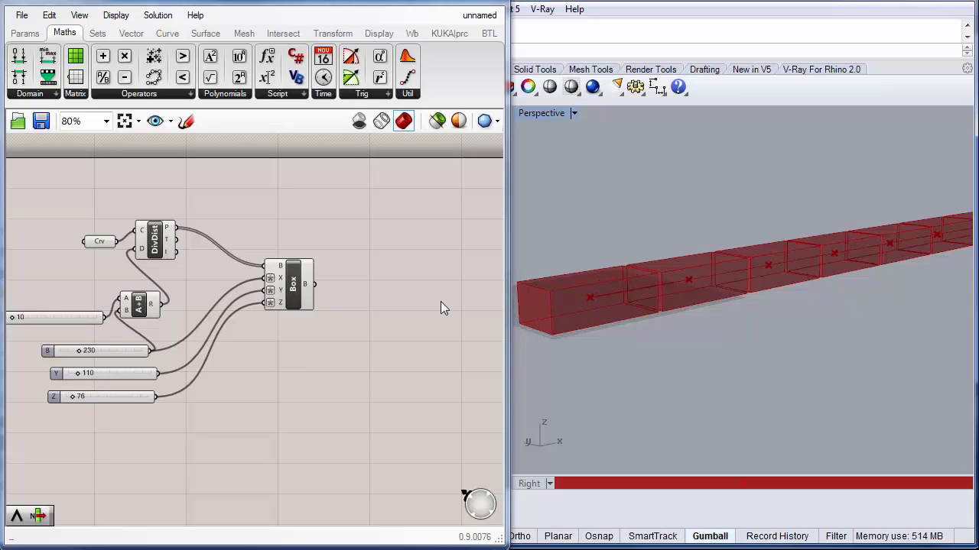
{"action": "left_click_drag", "start_coordinate": [100, 241], "coordinate": [83, 229]}
{"action": "double_click", "coordinate": [295, 210]}
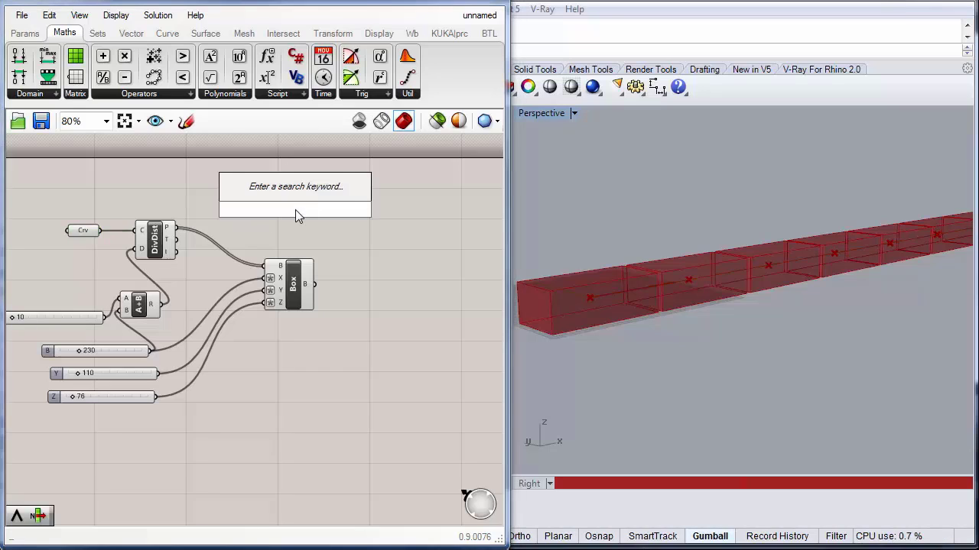
{"action": "type", "text": "move"}
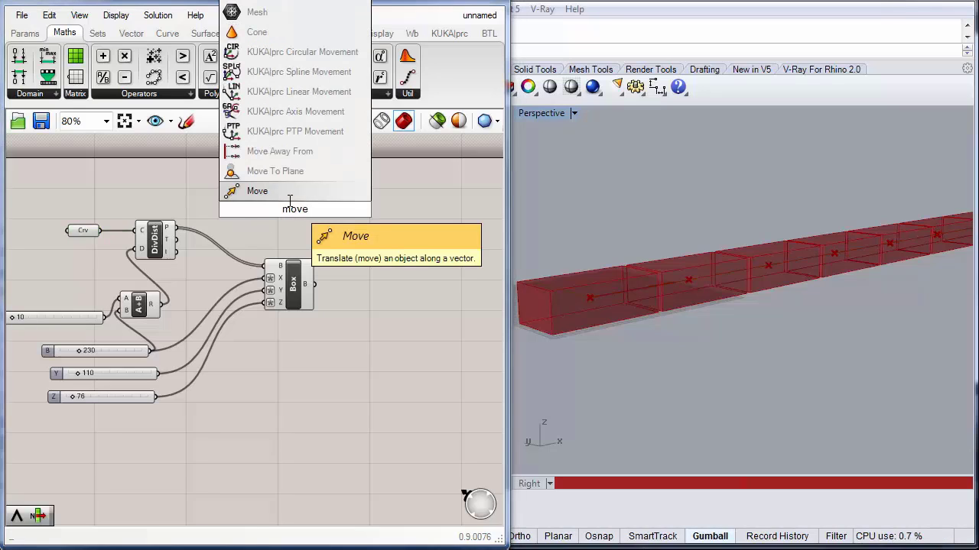
{"action": "key", "text": "Return"}
{"action": "left_click_drag", "start_coordinate": [283, 211], "coordinate": [260, 205]}
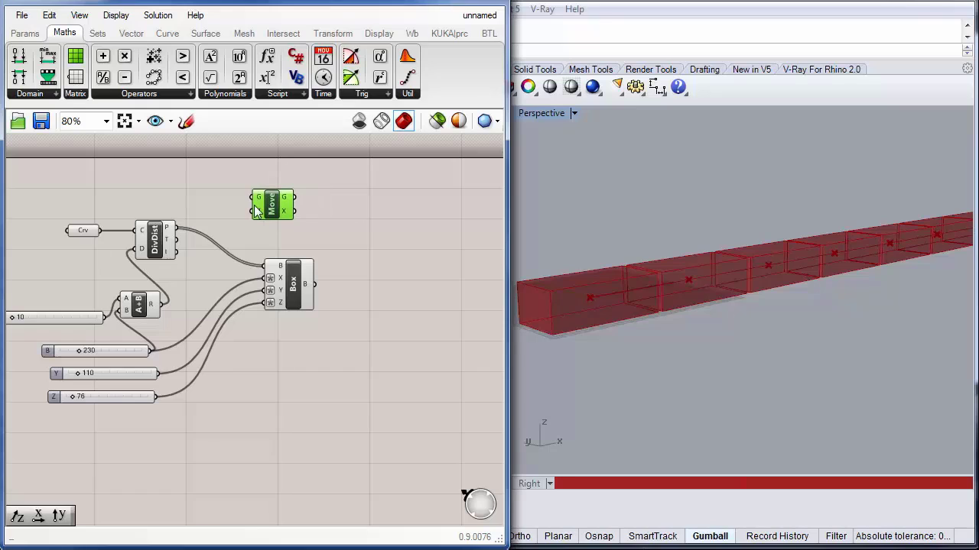
Step: Connect the Crv parameter to the Move component's geometry input and reposition the Move component
{"action": "left_click_drag", "start_coordinate": [98, 230], "coordinate": [257, 197]}
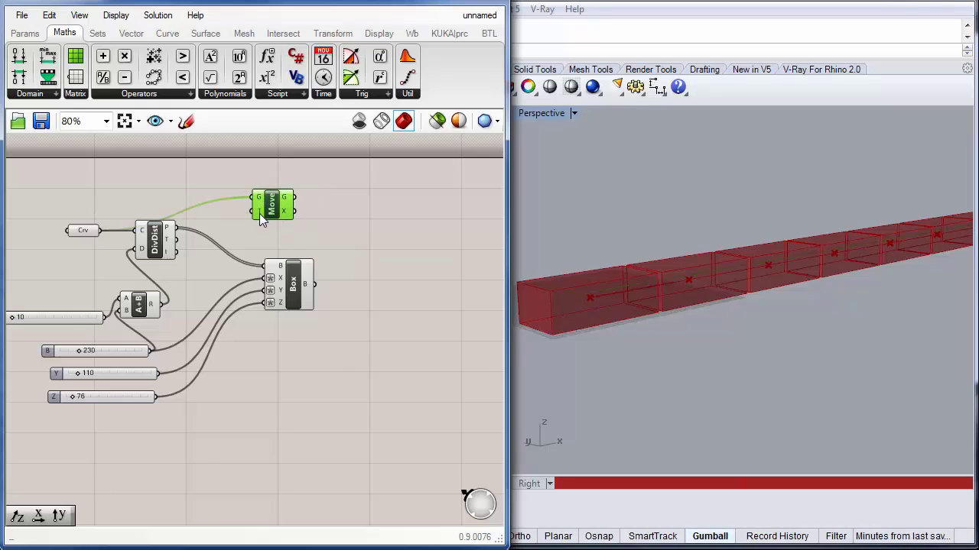
{"action": "mouse_move", "coordinate": [259, 213]}
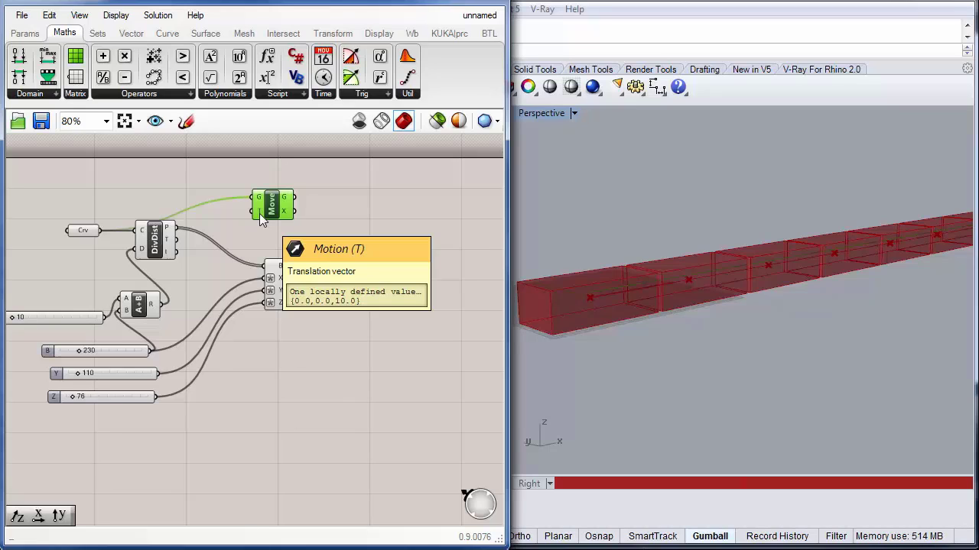
{"action": "left_click_drag", "start_coordinate": [276, 212], "coordinate": [290, 207]}
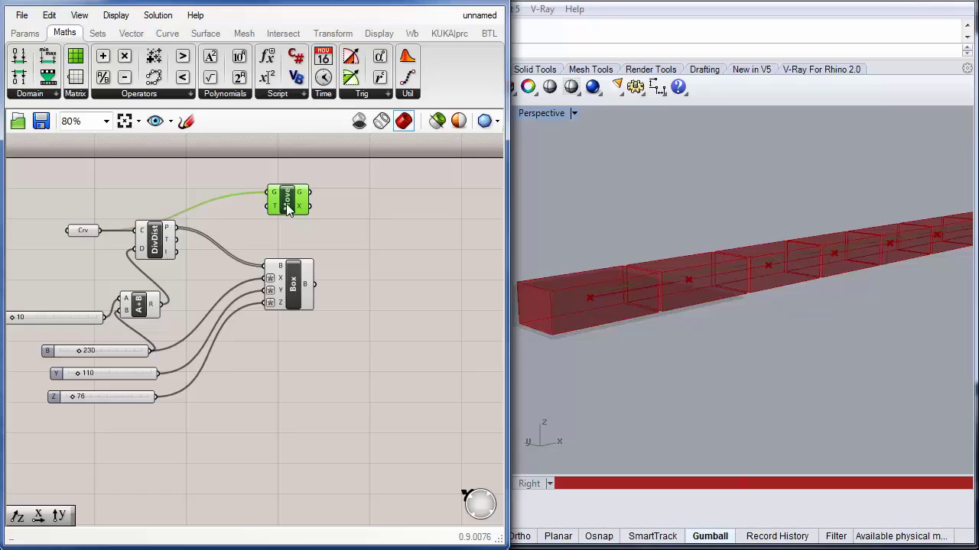
{"action": "left_click_drag", "start_coordinate": [288, 207], "coordinate": [304, 199]}
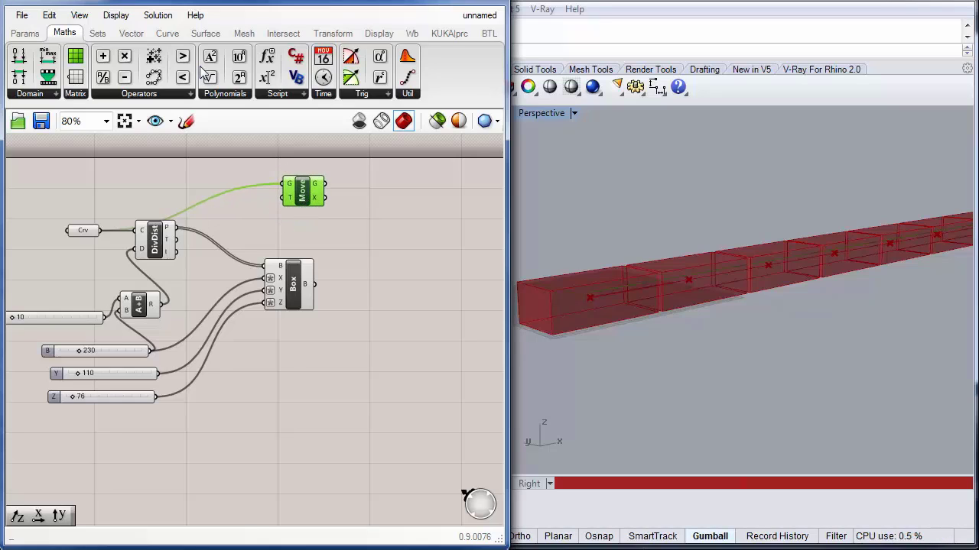
Step: Add a Unit Z component, wire its vector into the Move's motion input and the Z slider into its factor
{"action": "left_click", "coordinate": [130, 32]}
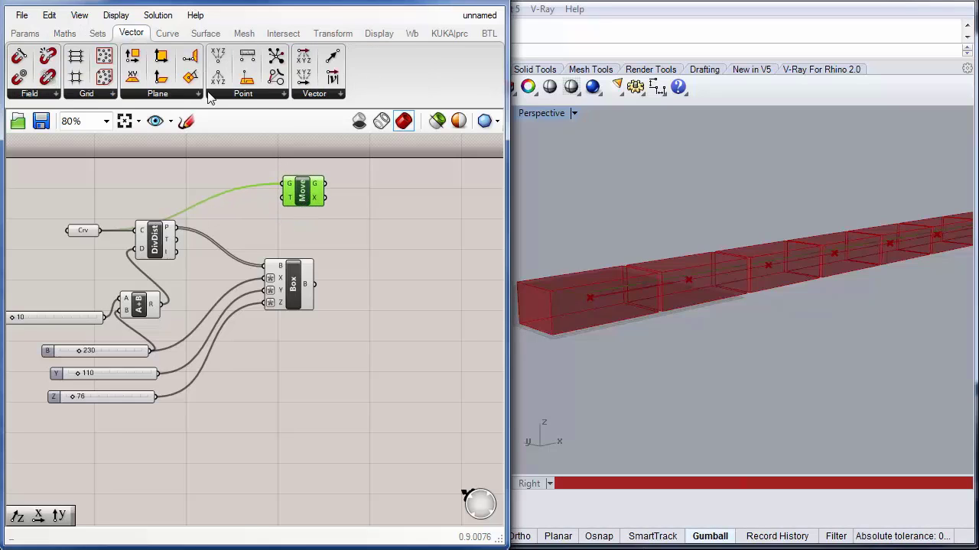
{"action": "left_click", "coordinate": [318, 94]}
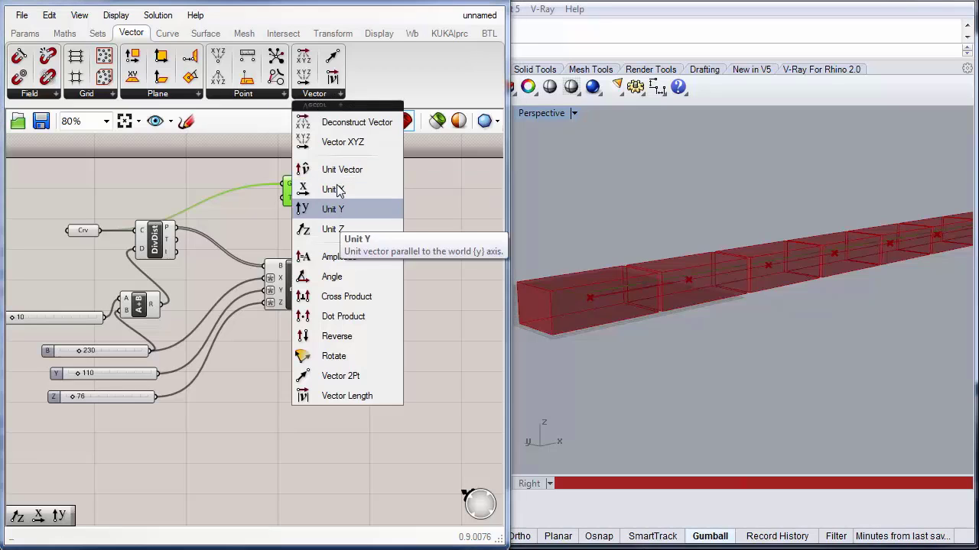
{"action": "left_click", "coordinate": [329, 231]}
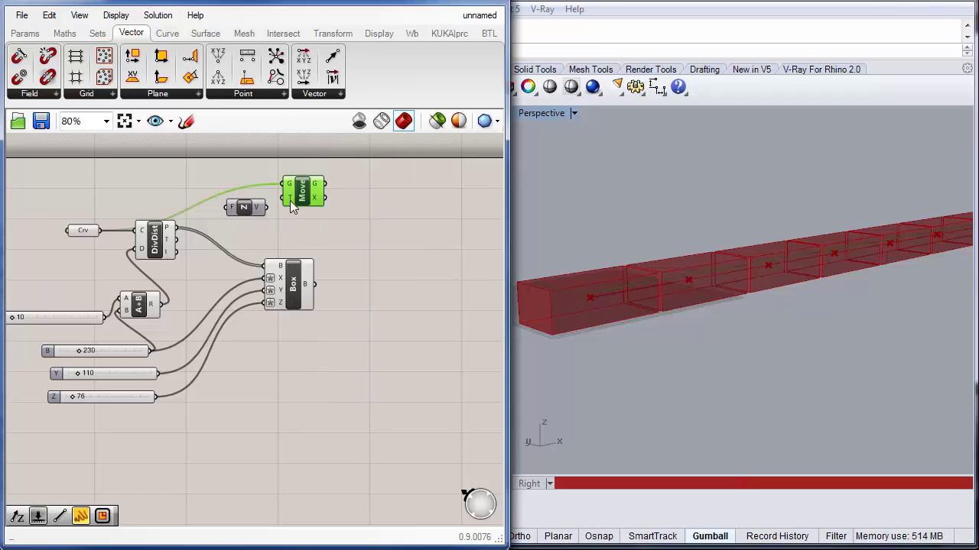
{"action": "left_click", "coordinate": [259, 211]}
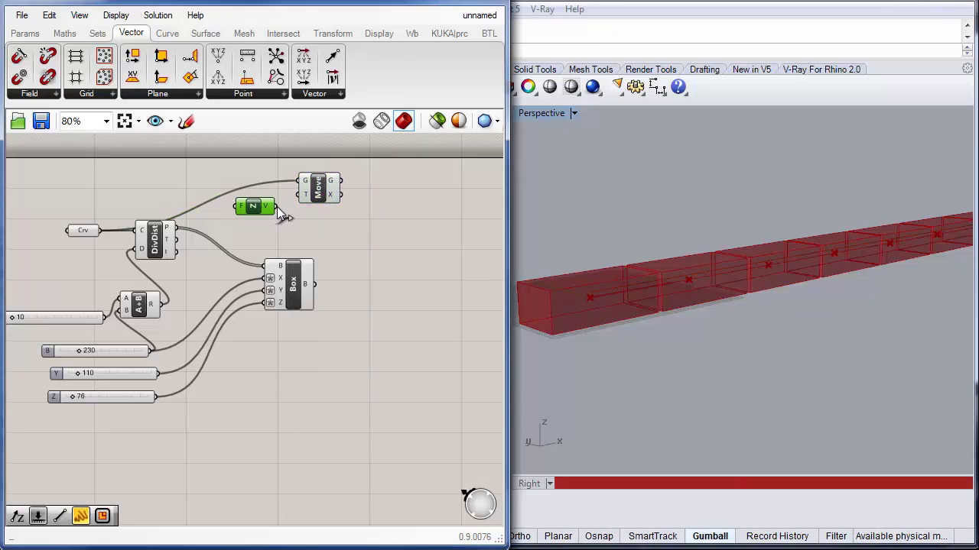
{"action": "left_click_drag", "start_coordinate": [290, 195], "coordinate": [296, 195]}
{"action": "left_click_drag", "start_coordinate": [156, 396], "coordinate": [202, 259]}
{"action": "left_click_drag", "start_coordinate": [227, 207], "coordinate": [230, 208]}
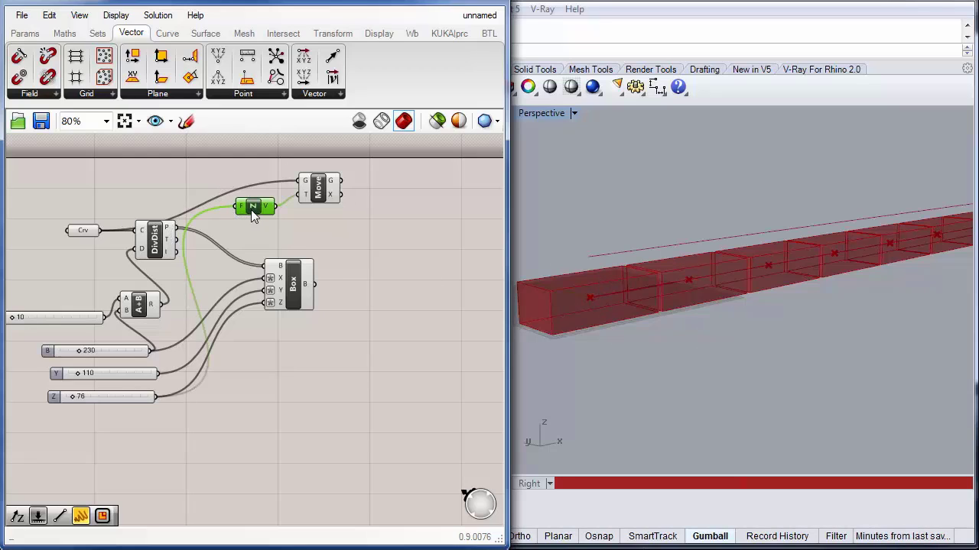
{"action": "left_click_drag", "start_coordinate": [251, 211], "coordinate": [266, 226]}
Step: Duplicate the Addition component and wire the Z slider into the copy so it adds the gap to the box height
{"action": "left_click", "coordinate": [138, 305]}
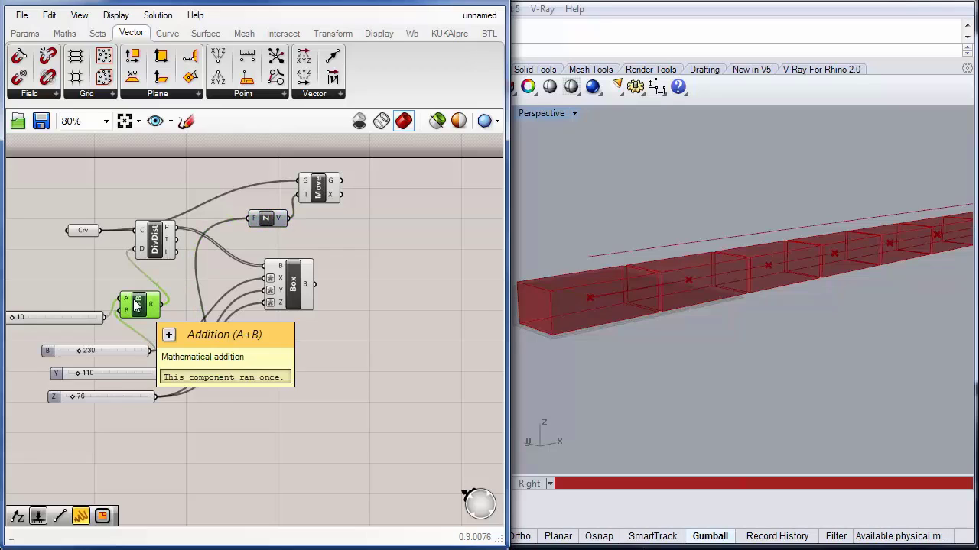
{"action": "left_click_drag", "start_coordinate": [146, 308], "coordinate": [237, 206], "text": "alt"}
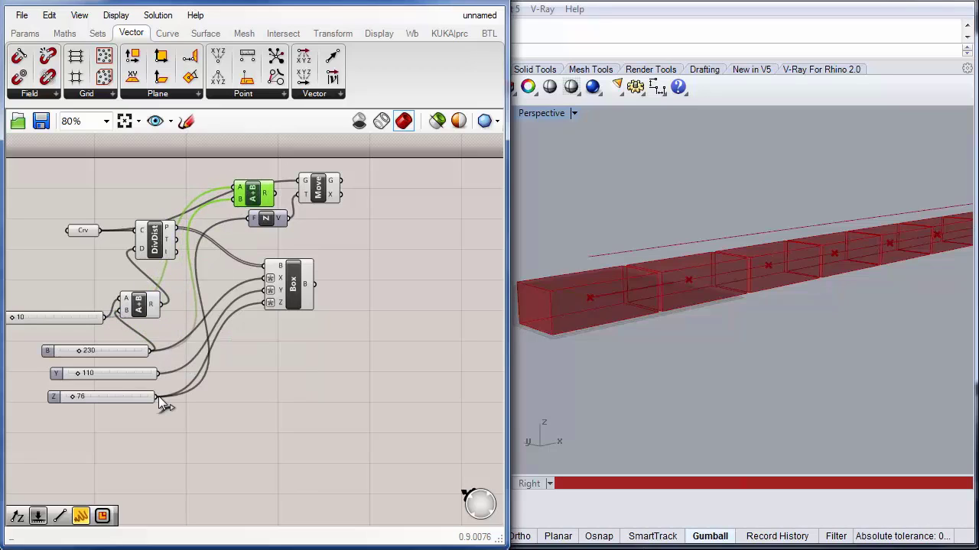
{"action": "left_click_drag", "start_coordinate": [157, 396], "coordinate": [249, 219]}
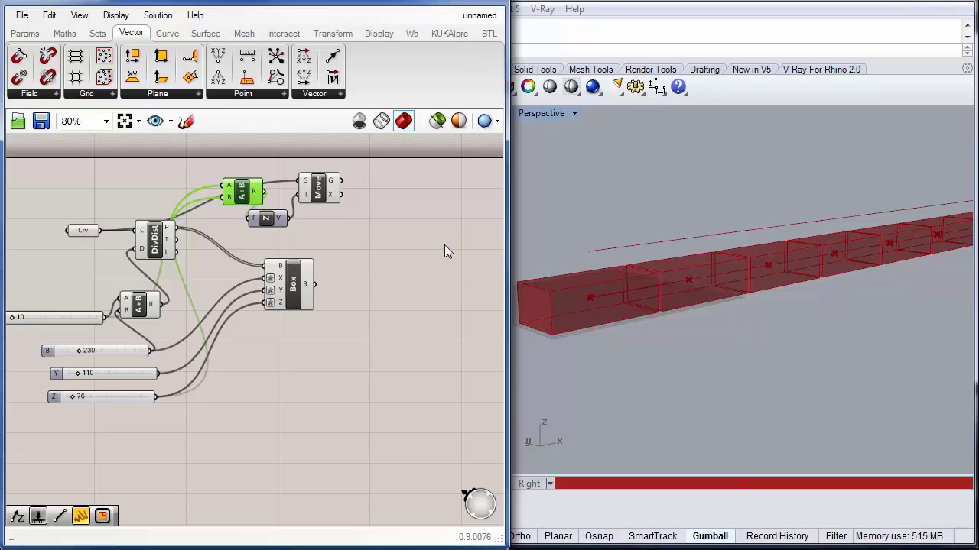
Step: Rearrange the Addition copy, Box, Divide Distance, Unit Z and Move components on the canvas
{"action": "left_click_drag", "start_coordinate": [242, 193], "coordinate": [198, 189]}
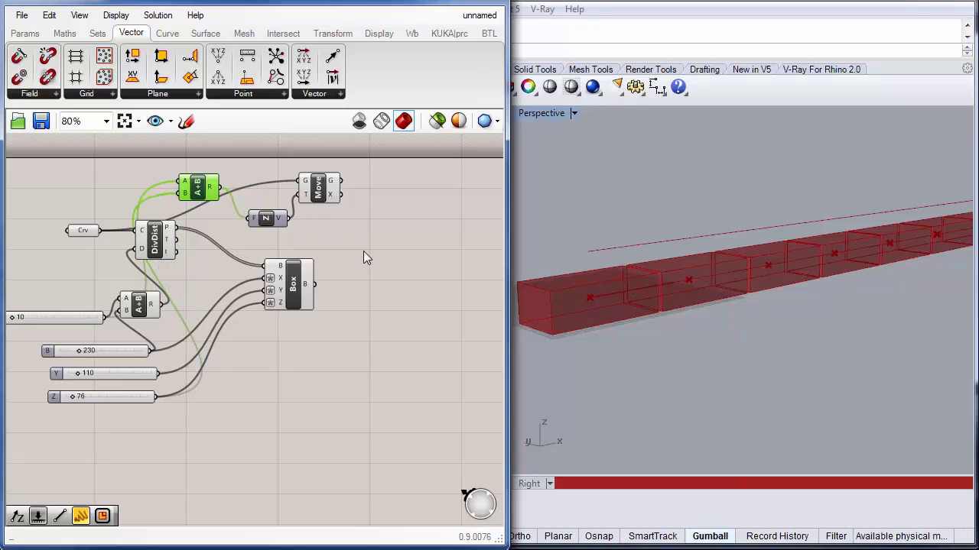
{"action": "left_click_drag", "start_coordinate": [293, 289], "coordinate": [354, 295]}
{"action": "left_click_drag", "start_coordinate": [172, 254], "coordinate": [293, 268]}
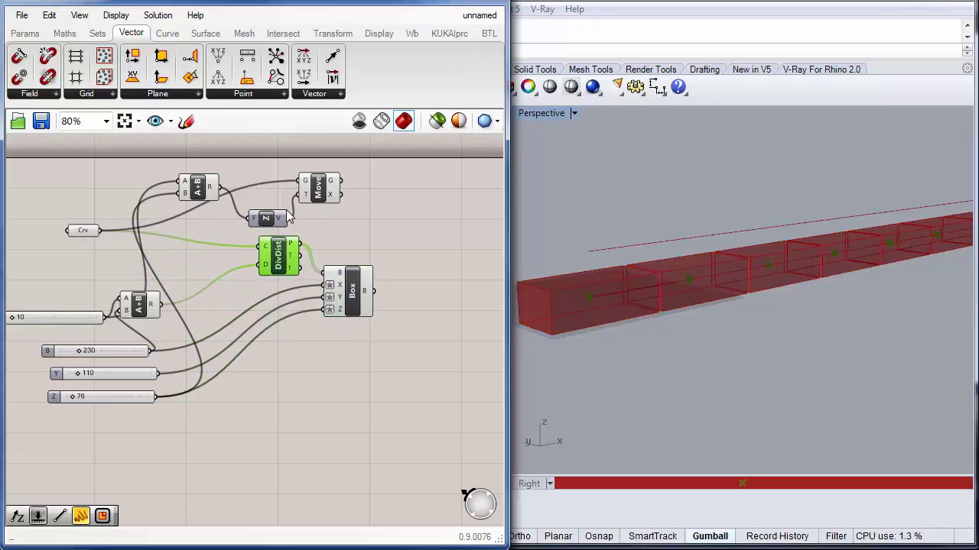
{"action": "left_click_drag", "start_coordinate": [274, 220], "coordinate": [251, 171]}
{"action": "left_click_drag", "start_coordinate": [332, 188], "coordinate": [327, 191]}
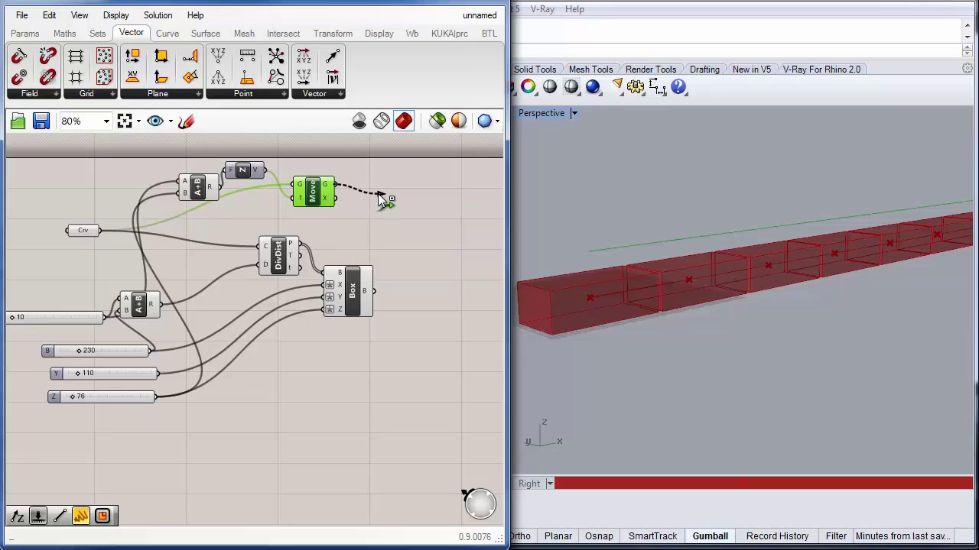
Step: Connect the Move component's geometry output to the Divide Distance curve input to add a stacked row of boxes
{"action": "left_click_drag", "start_coordinate": [377, 194], "coordinate": [262, 247]}
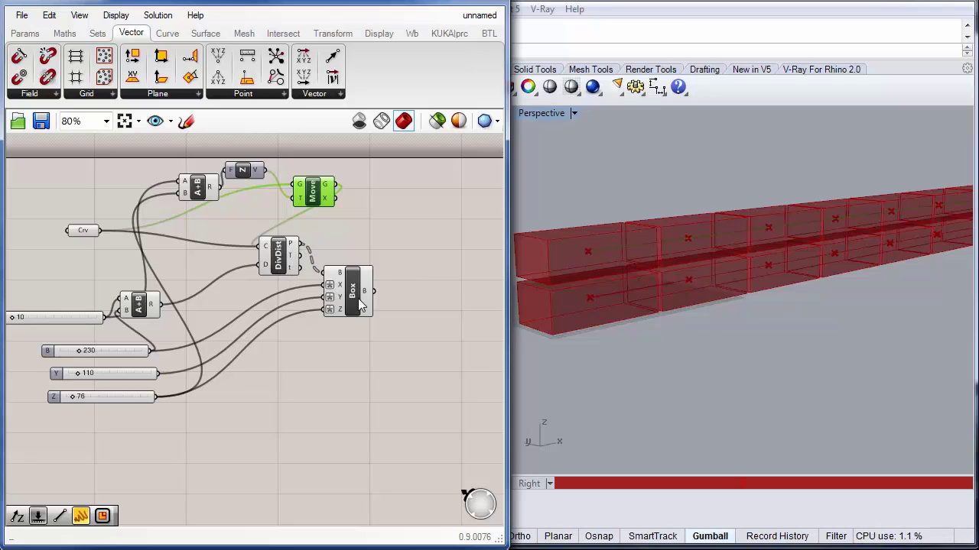
{"action": "right_click_drag", "start_coordinate": [782, 386], "coordinate": [493, 296]}
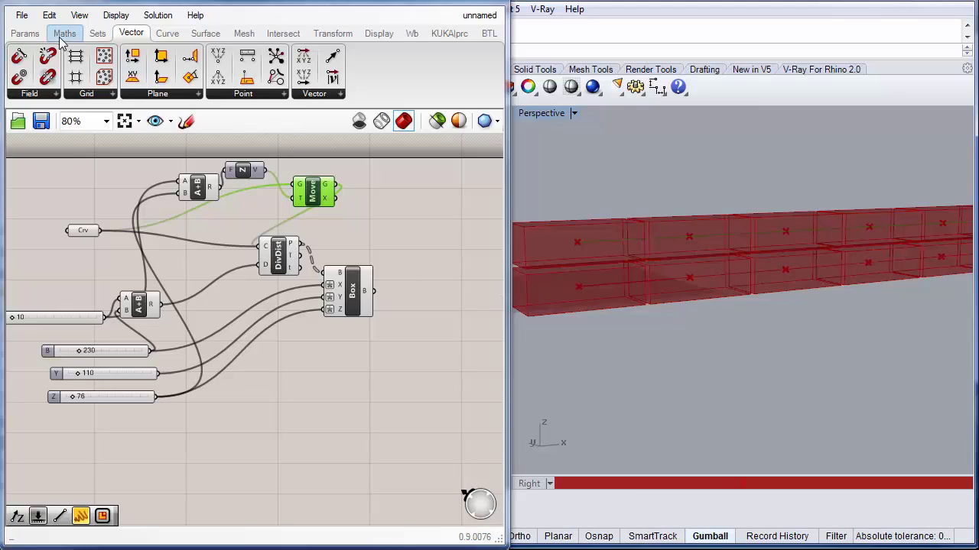
Step: Add a Panel, connect the Divide Distance points output to it and enlarge it
{"action": "left_click", "coordinate": [25, 32]}
{"action": "left_click_drag", "start_coordinate": [217, 77], "coordinate": [392, 229]}
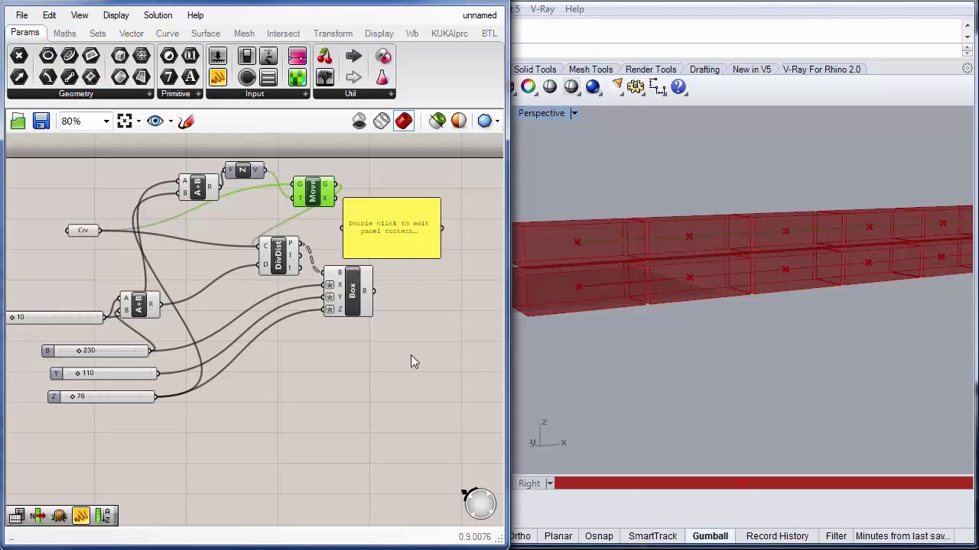
{"action": "right_click_drag", "start_coordinate": [385, 354], "coordinate": [276, 344]}
{"action": "left_click_drag", "start_coordinate": [309, 229], "coordinate": [396, 246]}
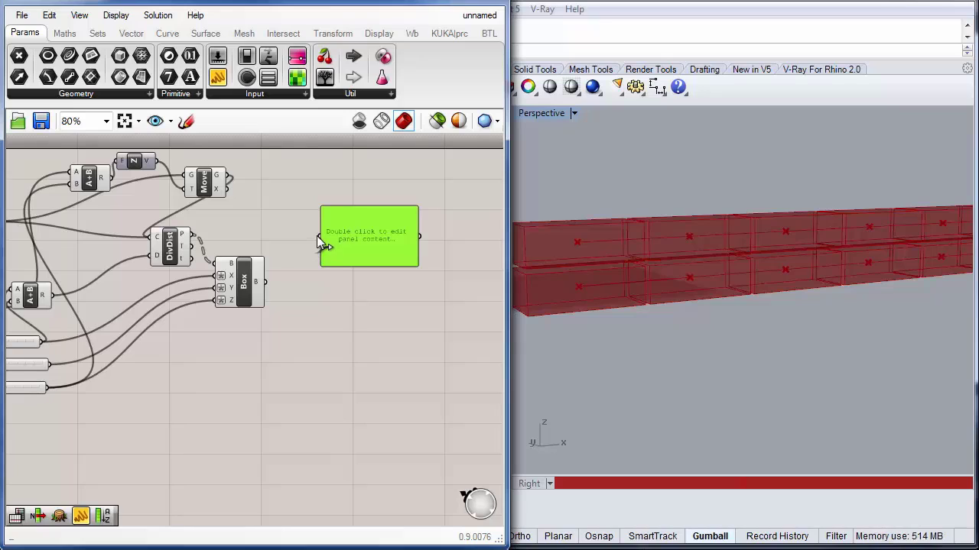
{"action": "left_click_drag", "start_coordinate": [318, 237], "coordinate": [192, 234]}
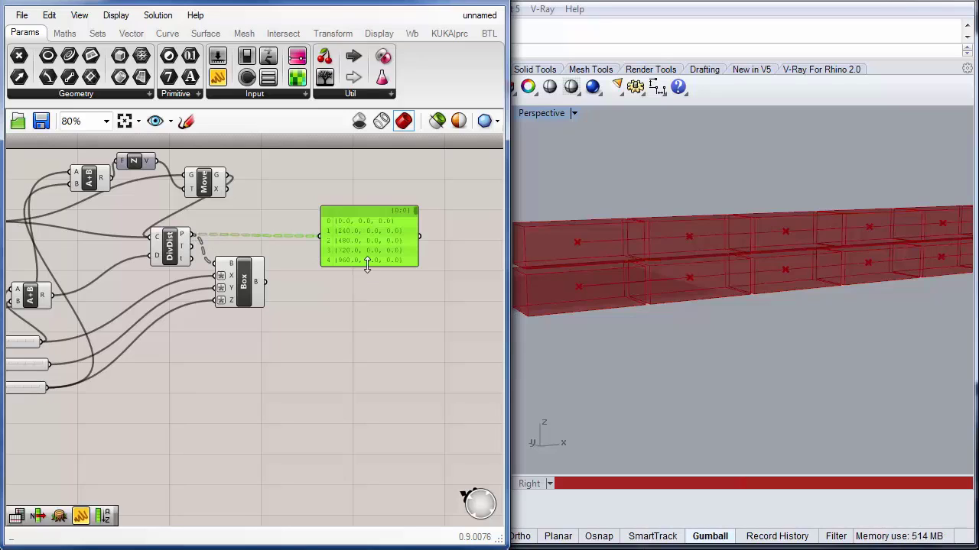
{"action": "left_click_drag", "start_coordinate": [367, 264], "coordinate": [363, 457]}
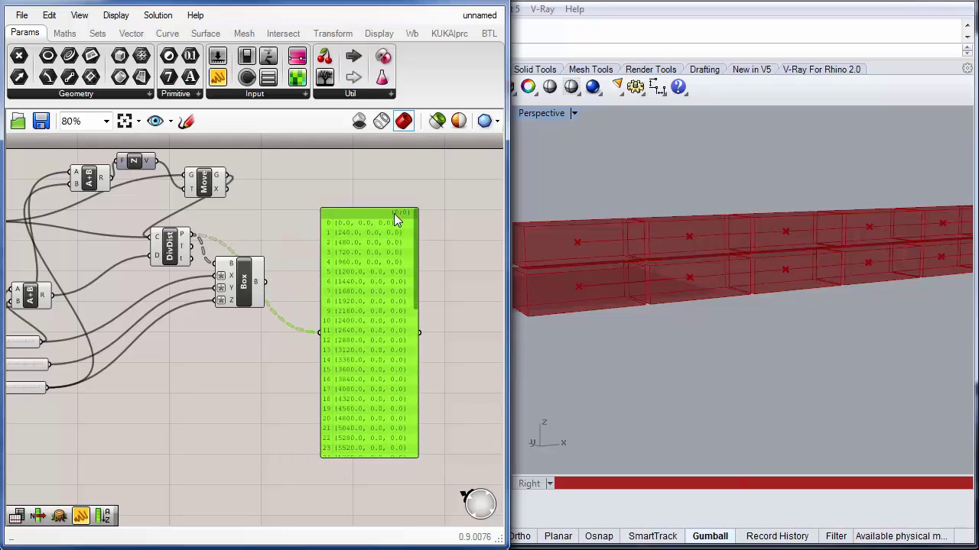
Step: Review the panel's point coordinates for both branches and delete the panel
{"action": "scroll", "coordinate": [401, 235], "scroll_direction": "up", "scroll_amount": 3}
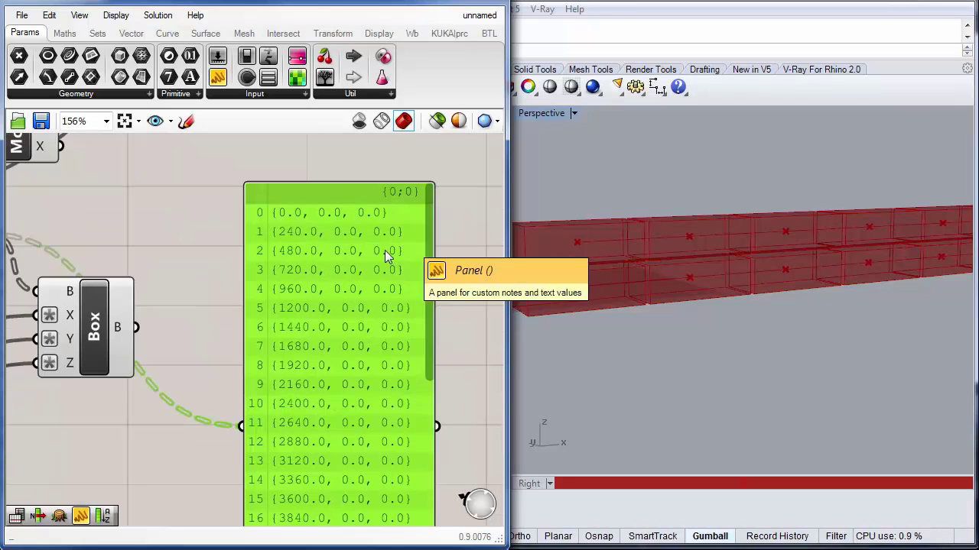
{"action": "left_click_drag", "start_coordinate": [377, 220], "coordinate": [386, 179]}
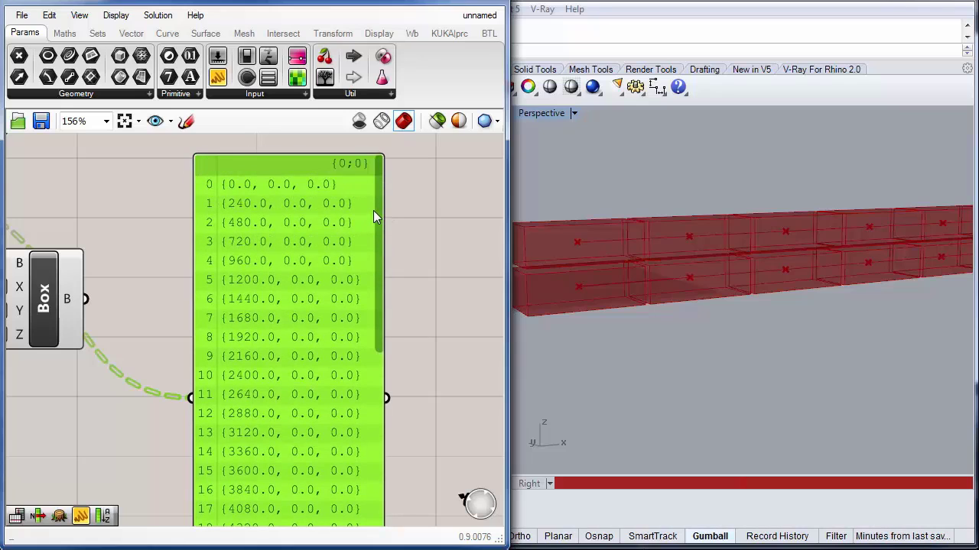
{"action": "left_click_drag", "start_coordinate": [380, 218], "coordinate": [383, 393]}
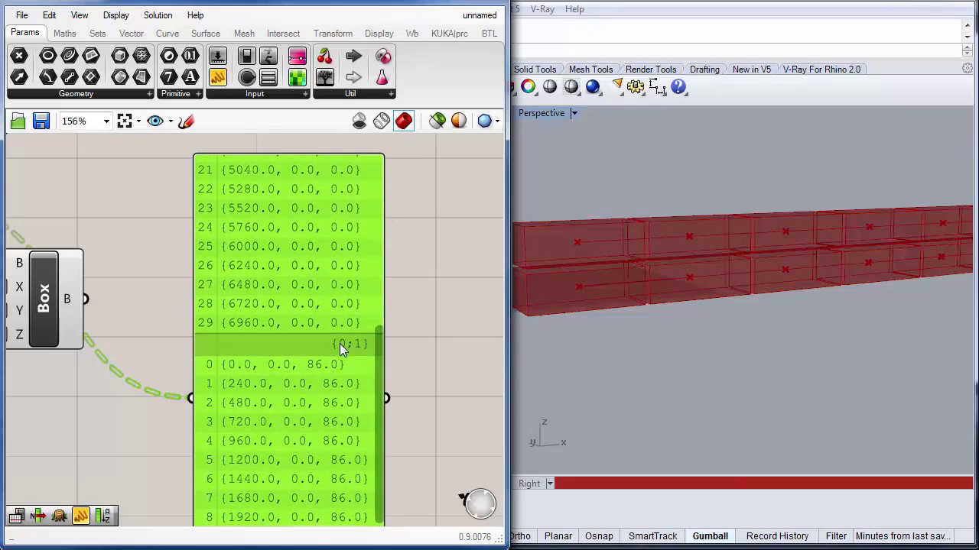
{"action": "left_click_drag", "start_coordinate": [381, 353], "coordinate": [383, 396]}
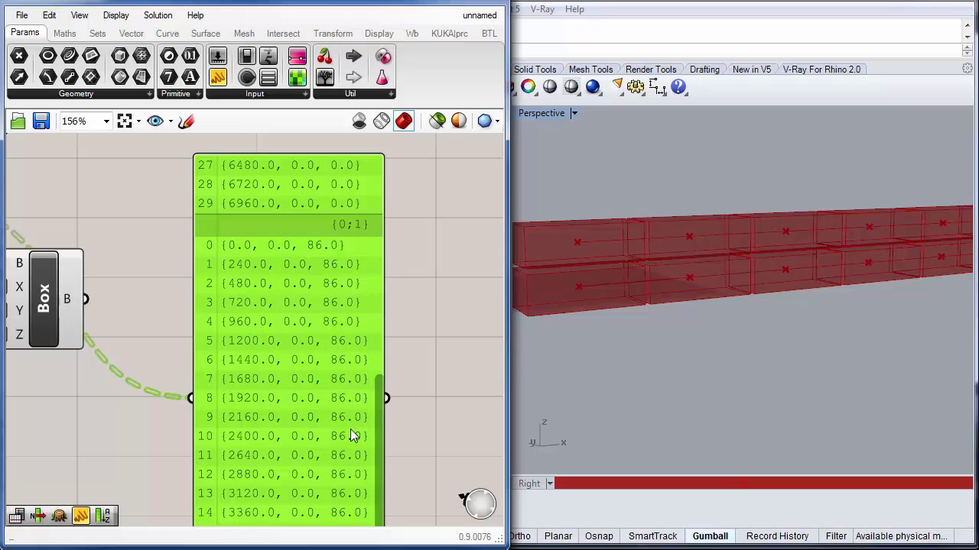
{"action": "left_click_drag", "start_coordinate": [379, 404], "coordinate": [343, 176]}
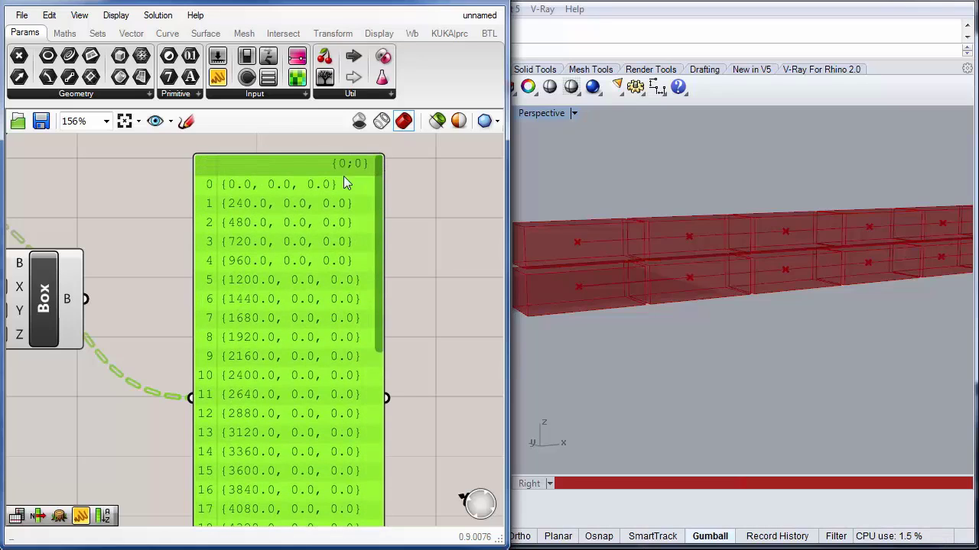
{"action": "key", "text": "Delete"}
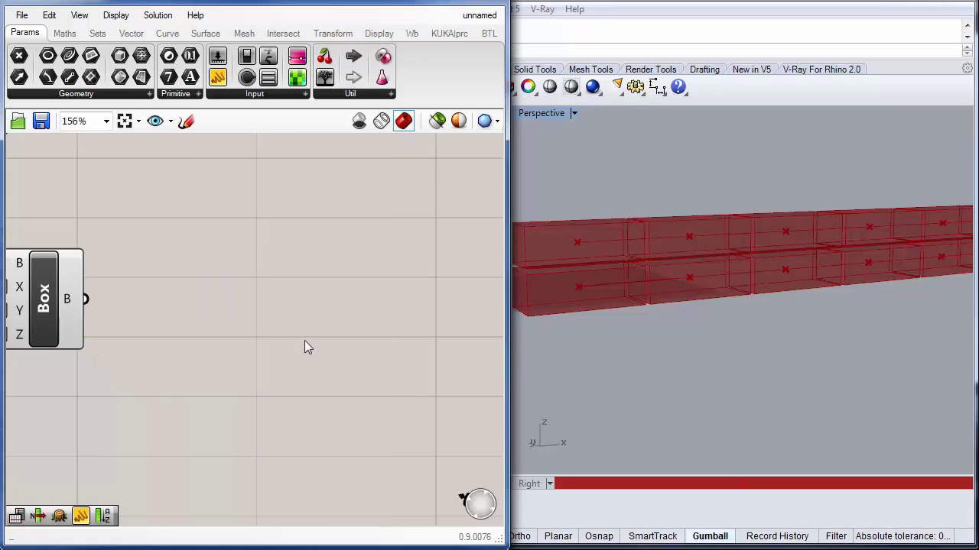
Step: Delete the Move, Unit Z and copied Addition components that created the stacked row of boxes
{"action": "right_click_drag", "start_coordinate": [643, 261], "coordinate": [555, 319]}
{"action": "scroll", "coordinate": [356, 308], "scroll_direction": "down", "scroll_amount": 4}
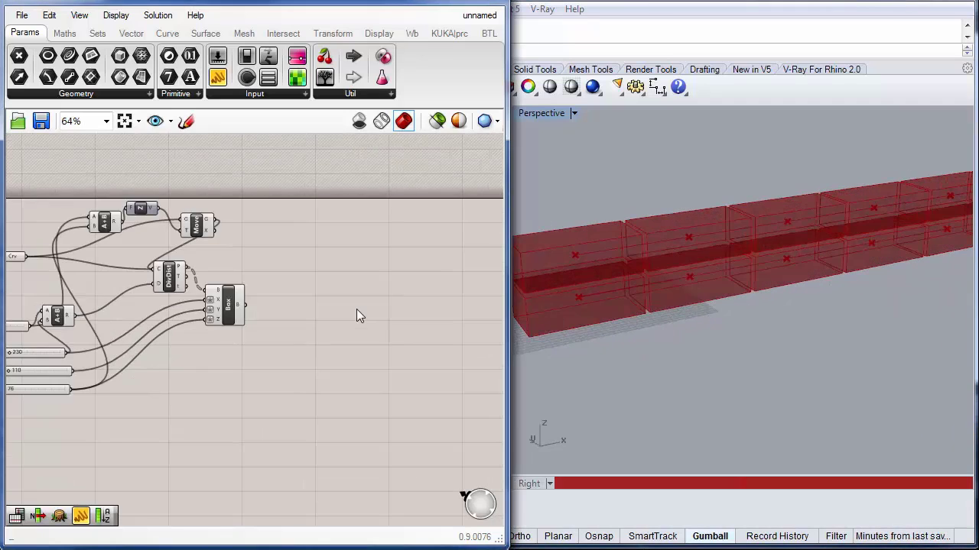
{"action": "right_click_drag", "start_coordinate": [303, 275], "coordinate": [344, 307]}
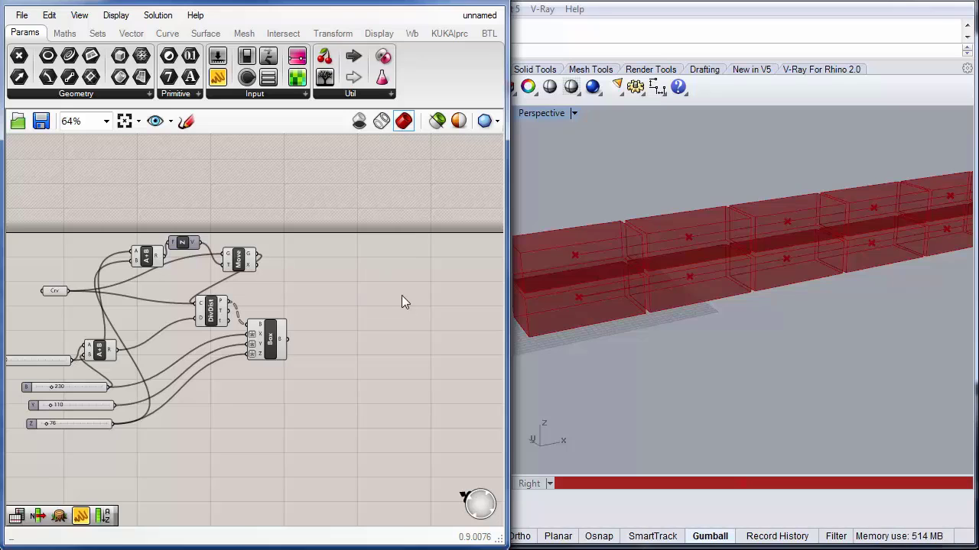
{"action": "scroll", "coordinate": [807, 367], "scroll_direction": "down", "scroll_amount": 2}
{"action": "scroll", "coordinate": [386, 366], "scroll_direction": "up", "scroll_amount": 4}
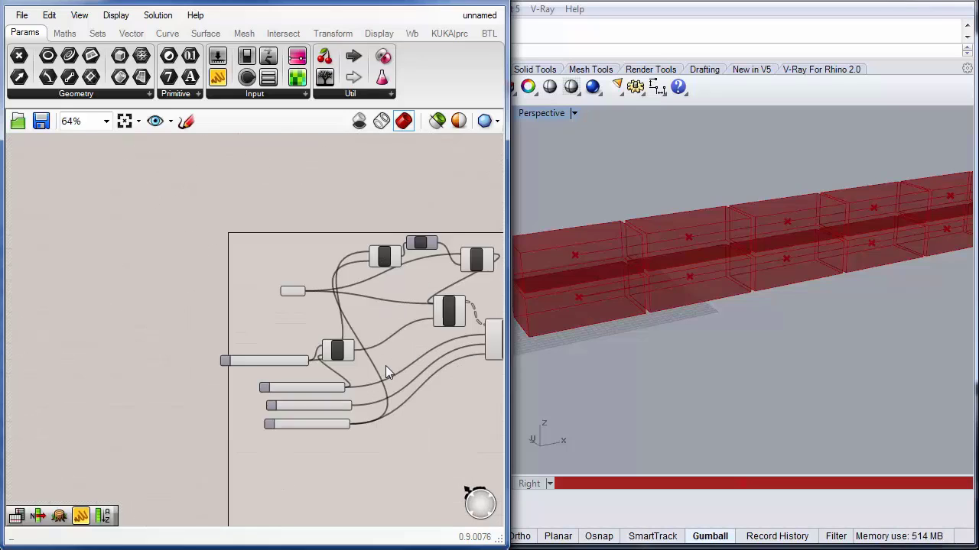
{"action": "right_click_drag", "start_coordinate": [422, 351], "coordinate": [221, 298]}
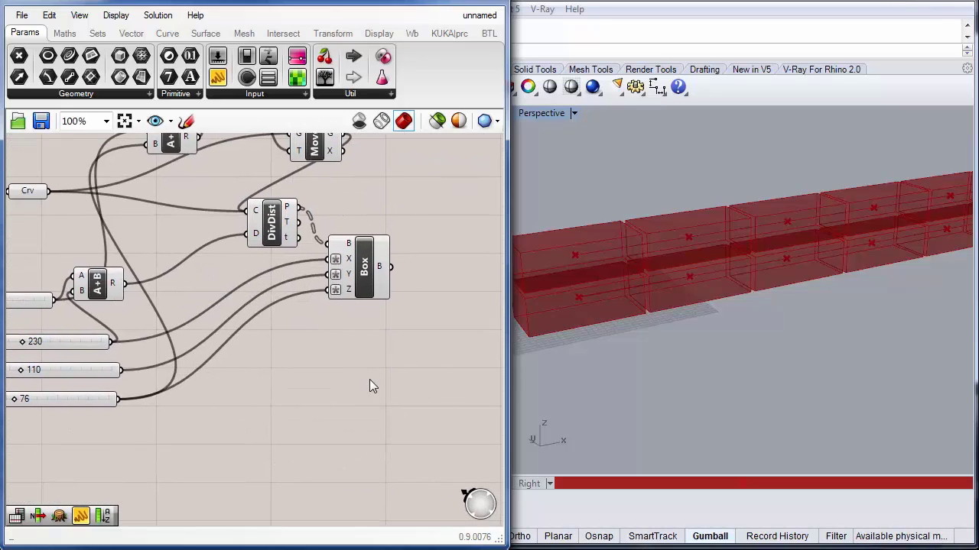
{"action": "right_click_drag", "start_coordinate": [371, 387], "coordinate": [358, 447]}
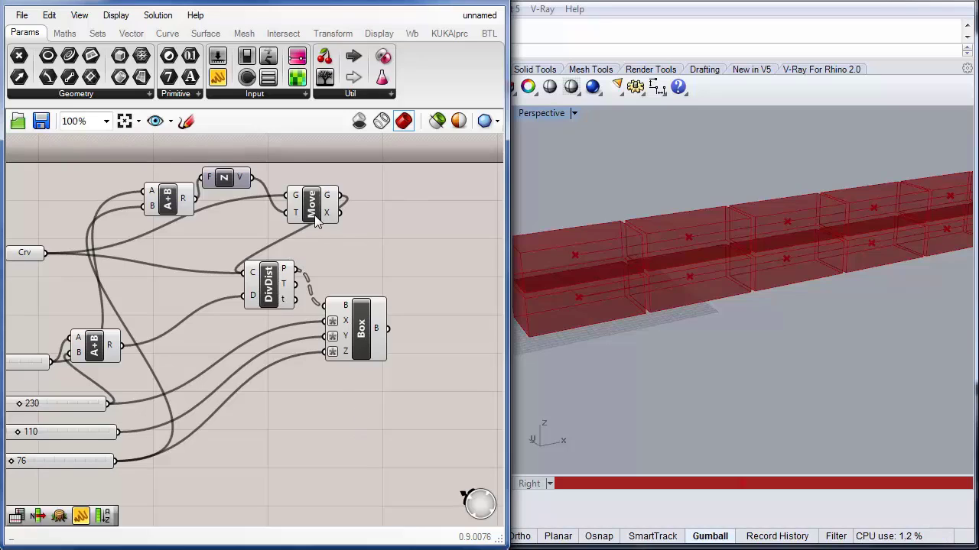
{"action": "left_click_drag", "start_coordinate": [316, 218], "coordinate": [321, 220]}
{"action": "key", "text": "Delete"}
{"action": "left_click", "coordinate": [224, 177]}
{"action": "key", "text": "Delete"}
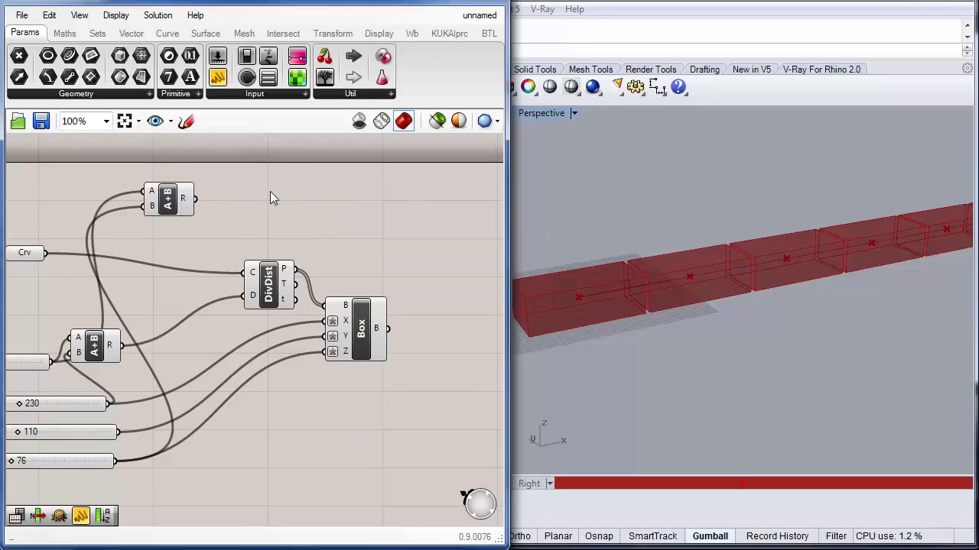
{"action": "left_click", "coordinate": [168, 201]}
{"action": "key", "text": "Delete"}
Step: Add an Extrude component and connect the referenced curve to its base input
{"action": "right_click_drag", "start_coordinate": [212, 234], "coordinate": [153, 254]}
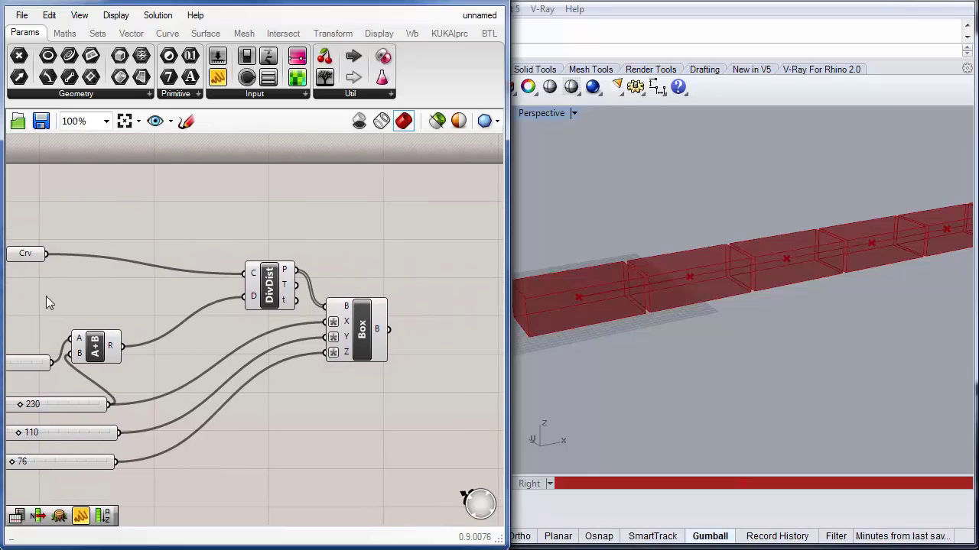
{"action": "right_click_drag", "start_coordinate": [49, 296], "coordinate": [87, 296]}
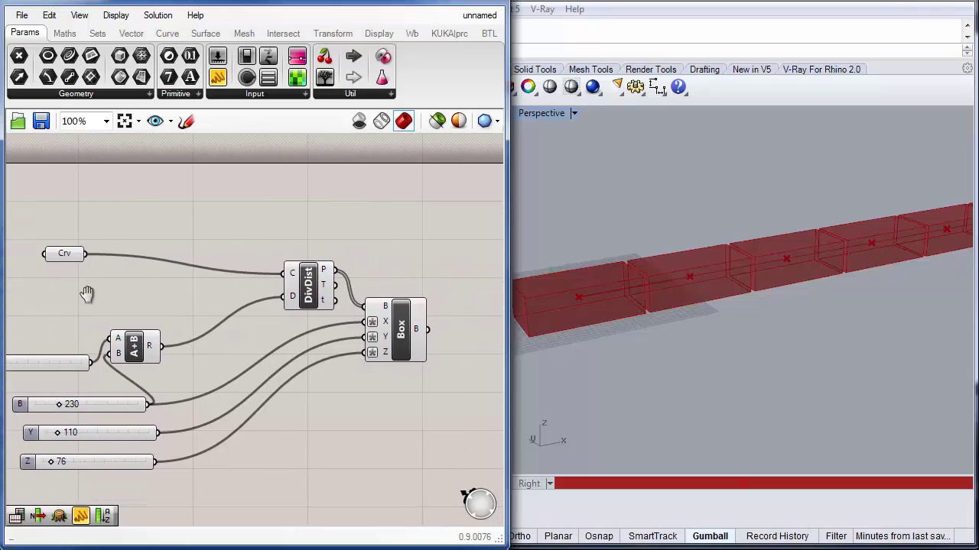
{"action": "double_click", "coordinate": [190, 228]}
{"action": "type", "text": "extr"}
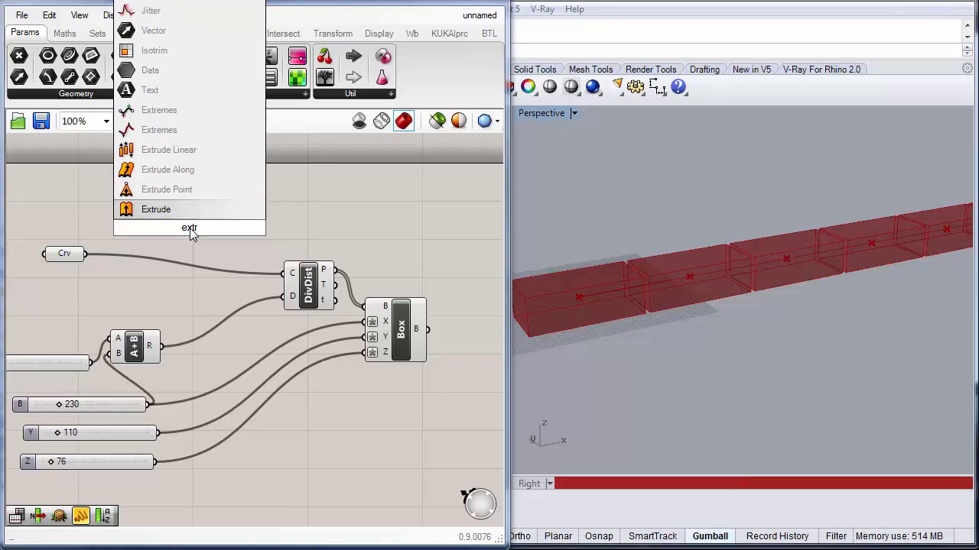
{"action": "left_click", "coordinate": [191, 209]}
{"action": "left_click_drag", "start_coordinate": [192, 231], "coordinate": [268, 221]}
{"action": "mouse_move", "coordinate": [250, 213]}
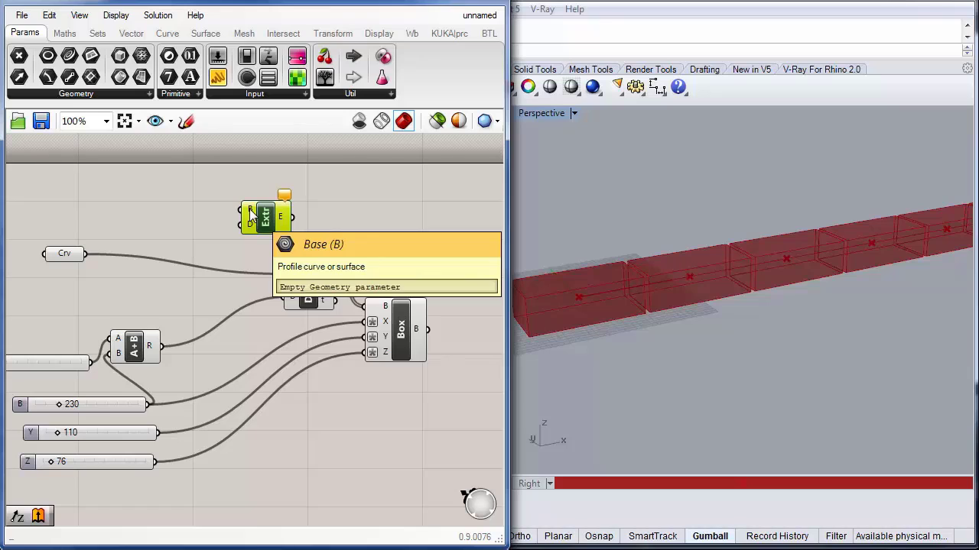
{"action": "left_click_drag", "start_coordinate": [86, 253], "coordinate": [243, 210]}
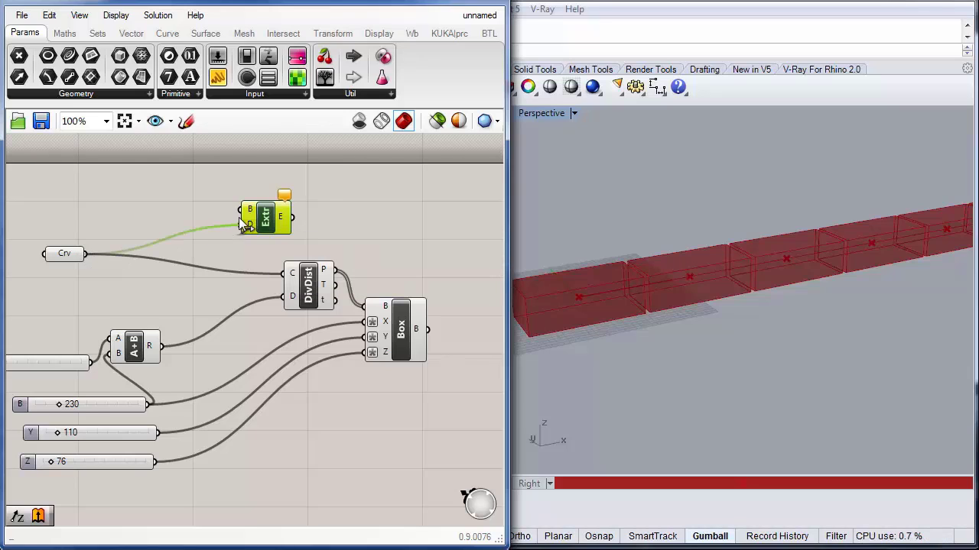
Step: Add a Unit Z component and connect its vector output to the Extrude direction input
{"action": "mouse_move", "coordinate": [247, 227]}
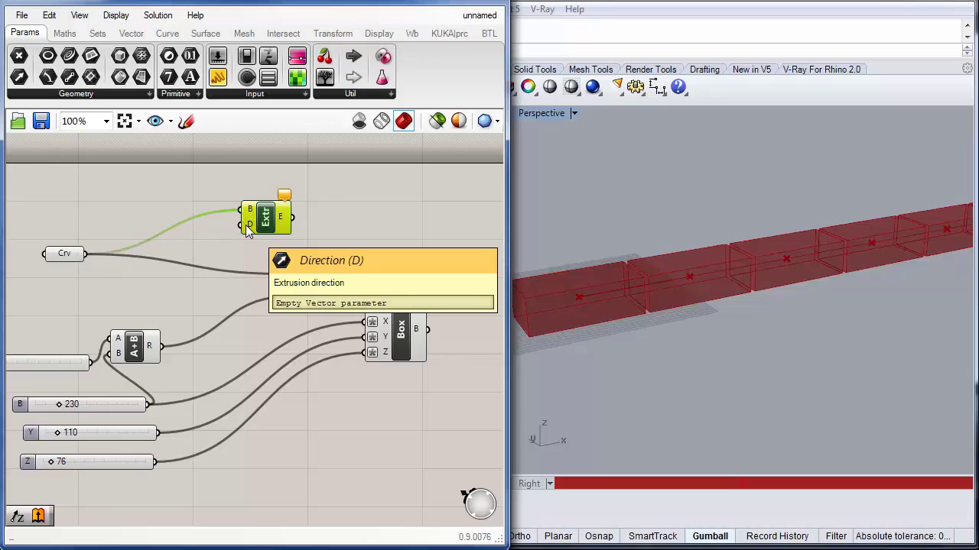
{"action": "double_click", "coordinate": [198, 249]}
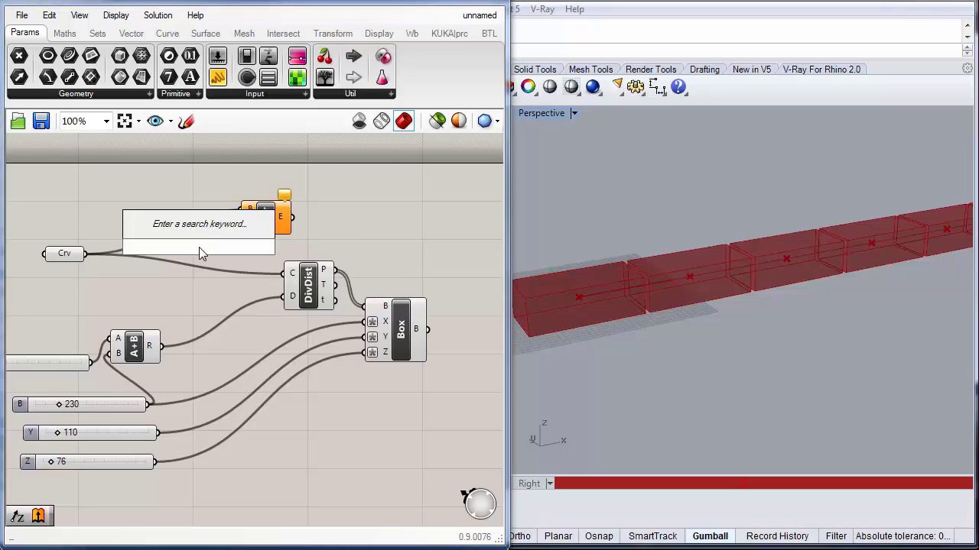
{"action": "type", "text": "z"}
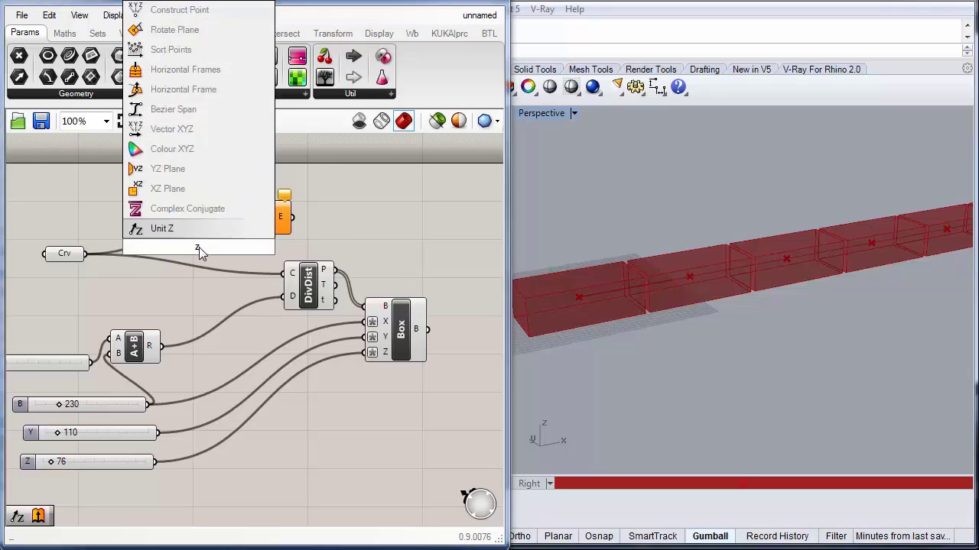
{"action": "key", "text": "Return"}
{"action": "left_click_drag", "start_coordinate": [198, 250], "coordinate": [243, 224]}
{"action": "left_click", "coordinate": [150, 342]}
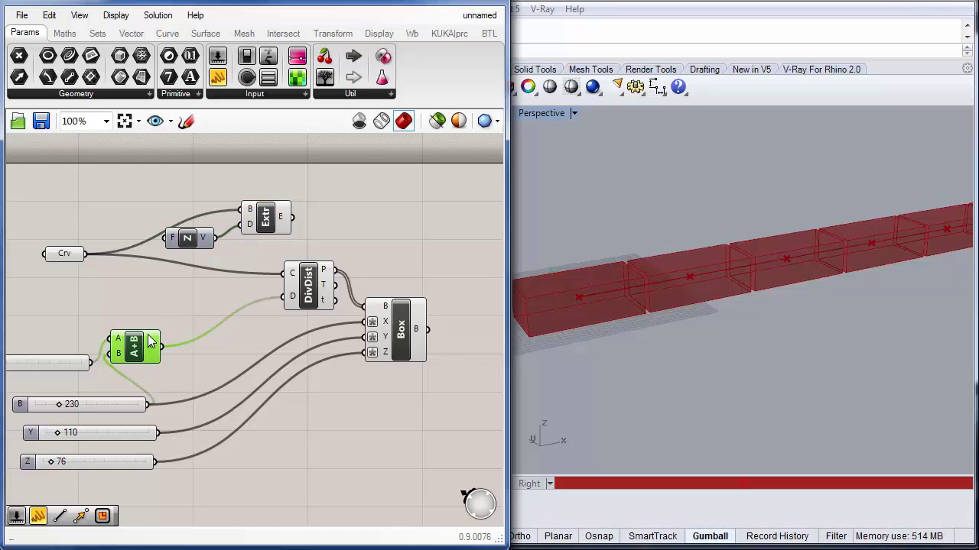
{"action": "key", "text": "ctrl+c"}
{"action": "key", "text": "ctrl+v"}
{"action": "left_click_drag", "start_coordinate": [143, 348], "coordinate": [180, 290]}
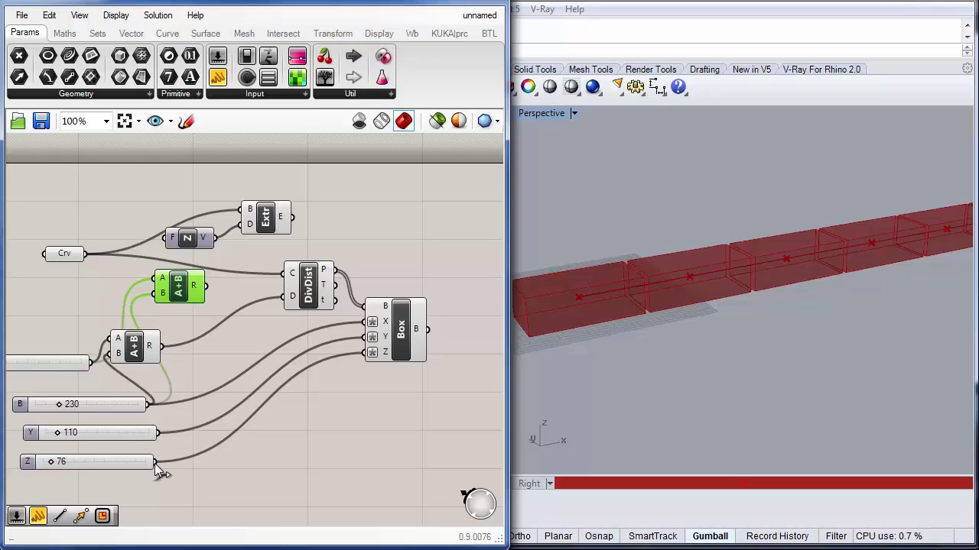
{"action": "left_click_drag", "start_coordinate": [155, 462], "coordinate": [166, 238]}
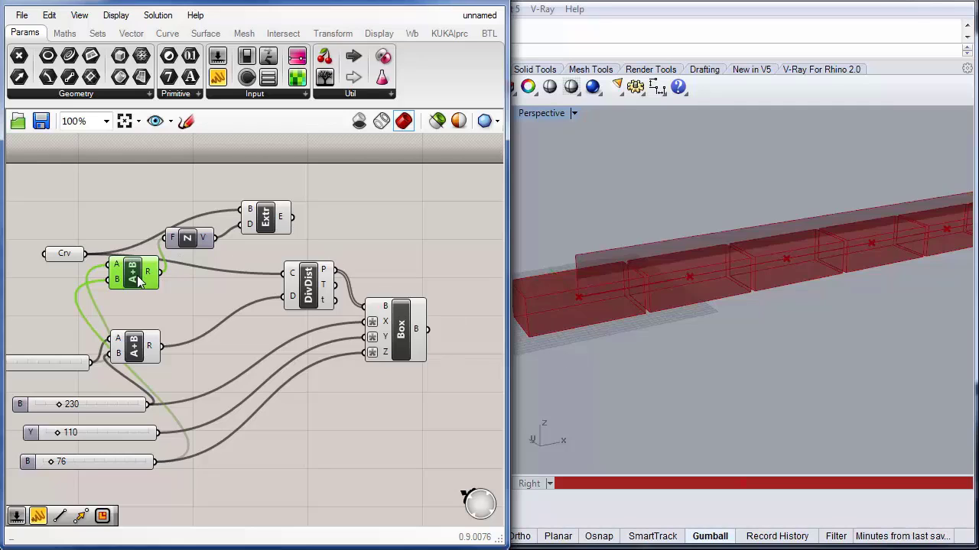
{"action": "key", "text": "Delete"}
Step: Duplicate the 230 number slider and place the copy beside the Unit Z component
{"action": "left_click_drag", "start_coordinate": [188, 243], "coordinate": [147, 201]}
{"action": "right_click_drag", "start_coordinate": [130, 245], "coordinate": [252, 276]}
{"action": "left_click", "coordinate": [199, 435]}
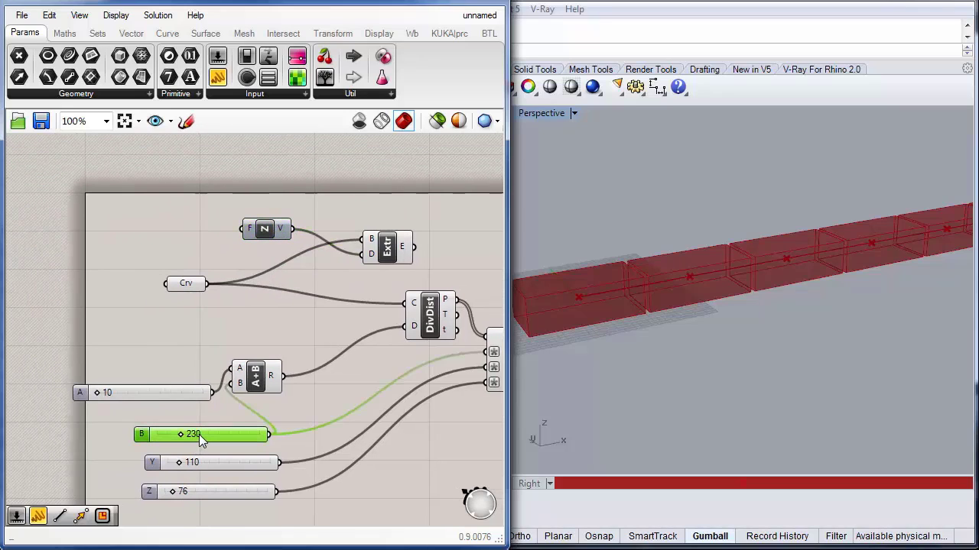
{"action": "key", "text": "ctrl+c"}
{"action": "key", "text": "ctrl+v"}
{"action": "left_click_drag", "start_coordinate": [209, 445], "coordinate": [153, 217]}
Step: Set the copied slider's maximum to 5000 and its value to 3000
{"action": "double_click", "coordinate": [153, 217]}
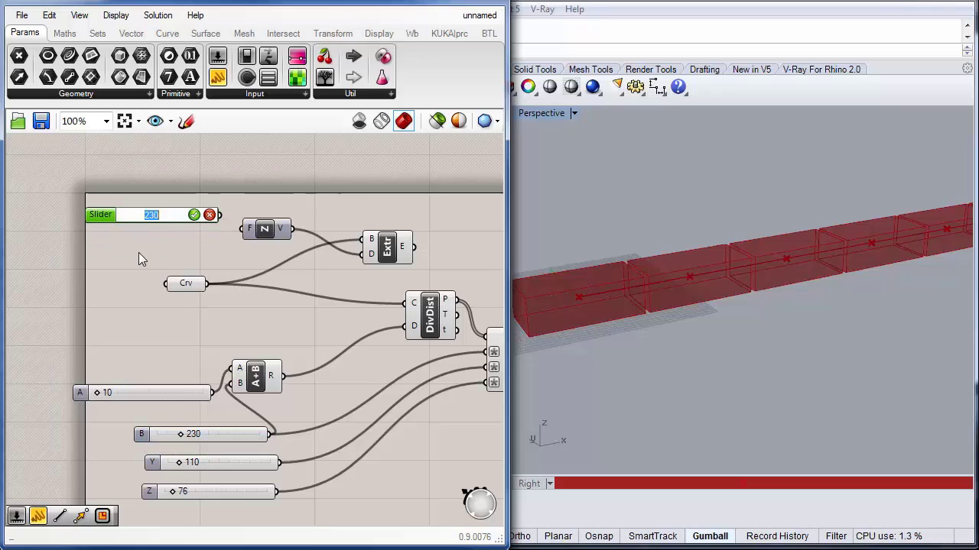
{"action": "left_click", "coordinate": [138, 252]}
{"action": "left_click", "coordinate": [104, 213]}
{"action": "double_click", "coordinate": [104, 213]}
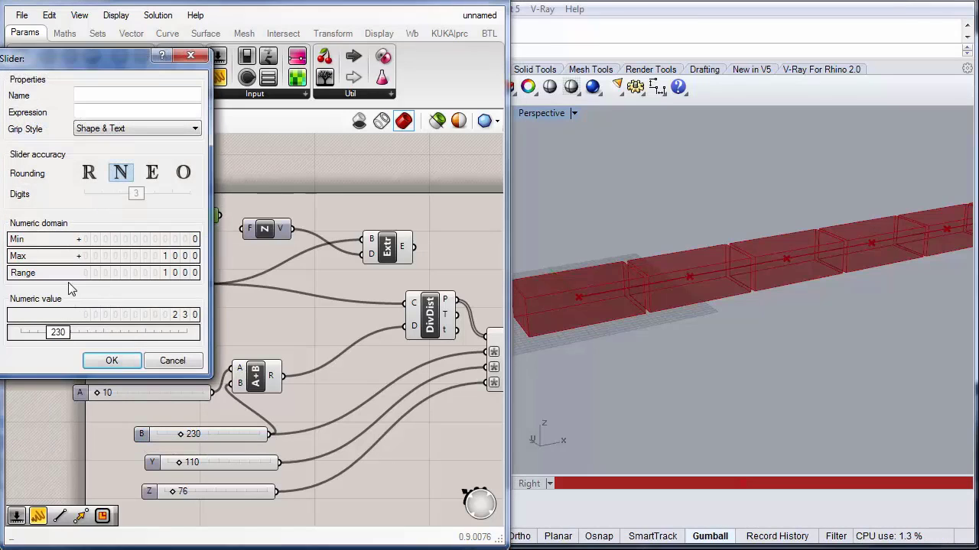
{"action": "double_click", "coordinate": [128, 278]}
{"action": "type", "text": "5"}
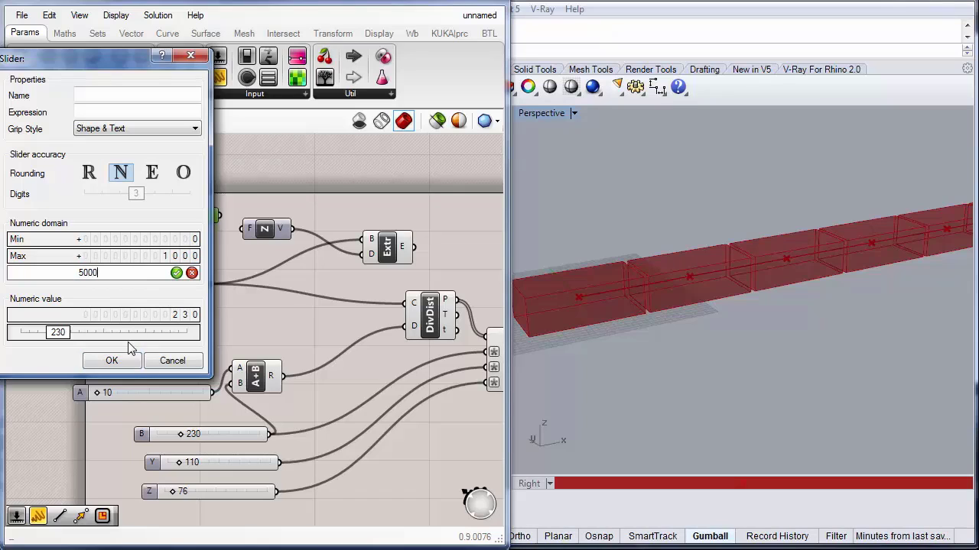
{"action": "key", "text": "Return"}
{"action": "double_click", "coordinate": [119, 316]}
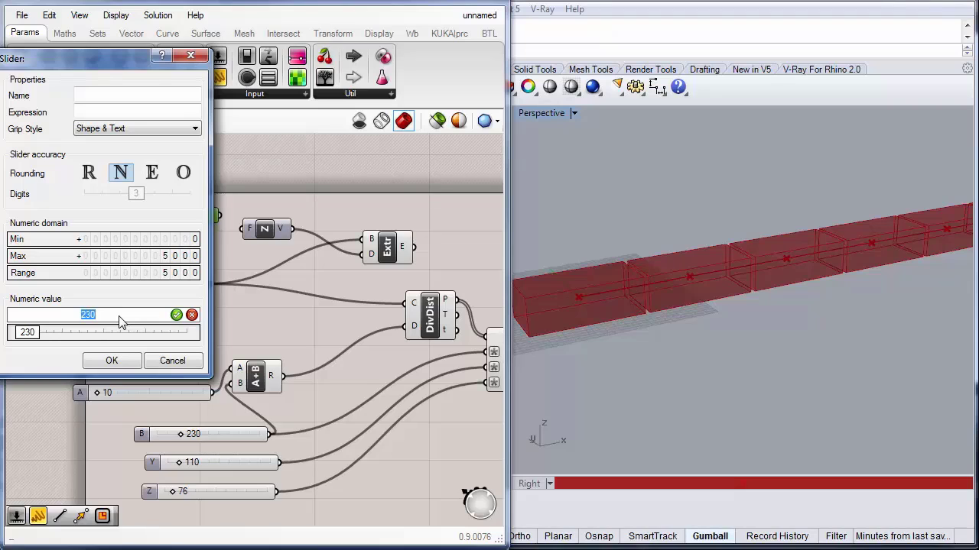
{"action": "type", "text": "3"}
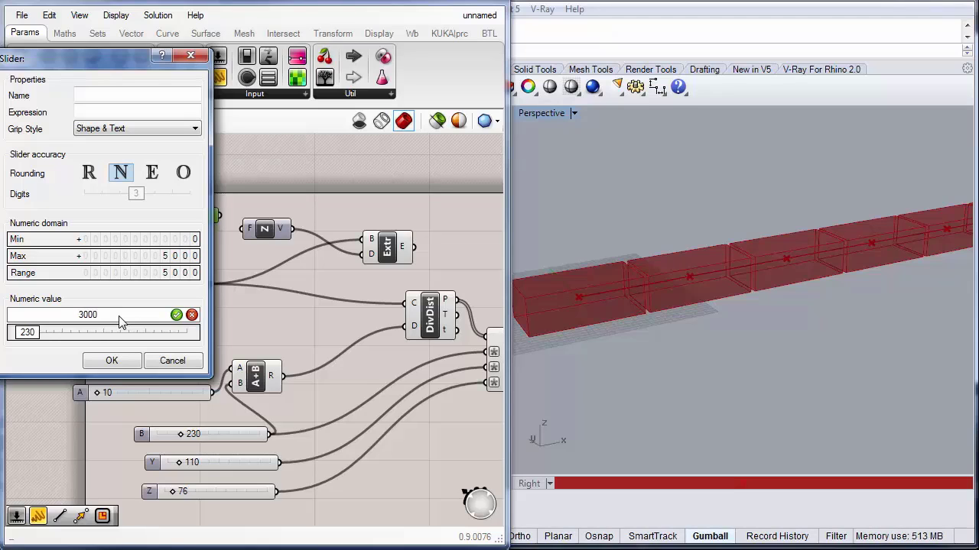
{"action": "left_click", "coordinate": [111, 360]}
Step: Connect the 3000 slider to the Unit Z factor input to set the extrusion height
{"action": "left_click_drag", "start_coordinate": [221, 214], "coordinate": [239, 229]}
{"action": "scroll", "coordinate": [746, 361], "scroll_direction": "down", "scroll_amount": 2}
{"action": "scroll", "coordinate": [712, 361], "scroll_direction": "up", "scroll_amount": 3}
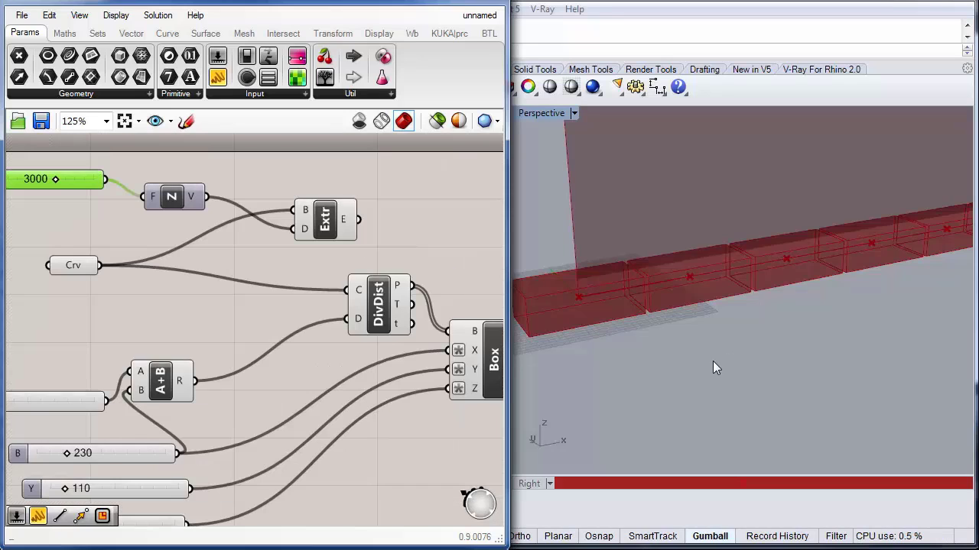
Step: Inspect the extruded surface and box row in the Perspective viewport
{"action": "left_click", "coordinate": [713, 361]}
{"action": "scroll", "coordinate": [713, 361], "scroll_direction": "down", "scroll_amount": 8}
{"action": "scroll", "coordinate": [711, 362], "scroll_direction": "down", "scroll_amount": 7}
{"action": "right_click_drag", "start_coordinate": [812, 323], "coordinate": [729, 304], "text": "shift"}
{"action": "scroll", "coordinate": [630, 319], "scroll_direction": "up", "scroll_amount": 5}
{"action": "scroll", "coordinate": [630, 319], "scroll_direction": "up", "scroll_amount": 2}
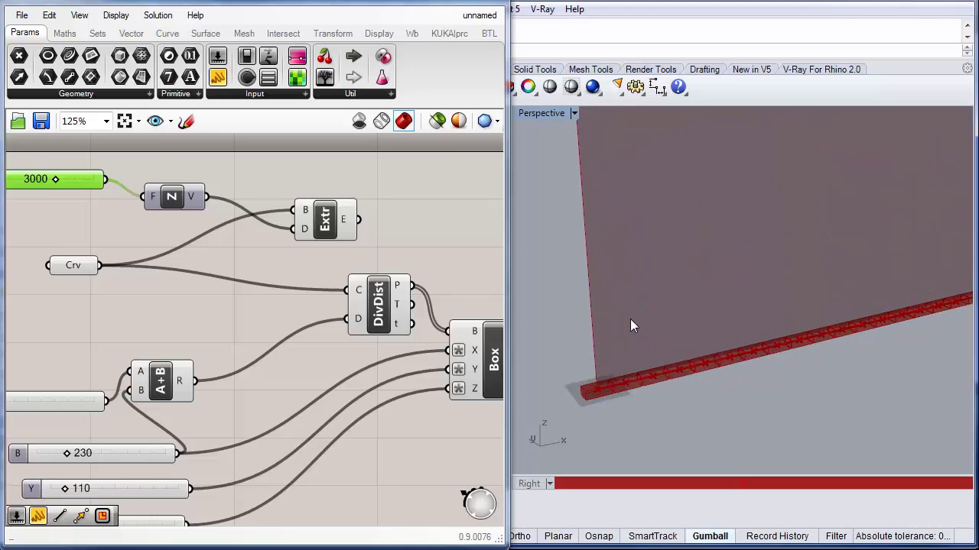
{"action": "scroll", "coordinate": [630, 319], "scroll_direction": "up", "scroll_amount": 3}
{"action": "right_click_drag", "start_coordinate": [685, 412], "coordinate": [678, 384]}
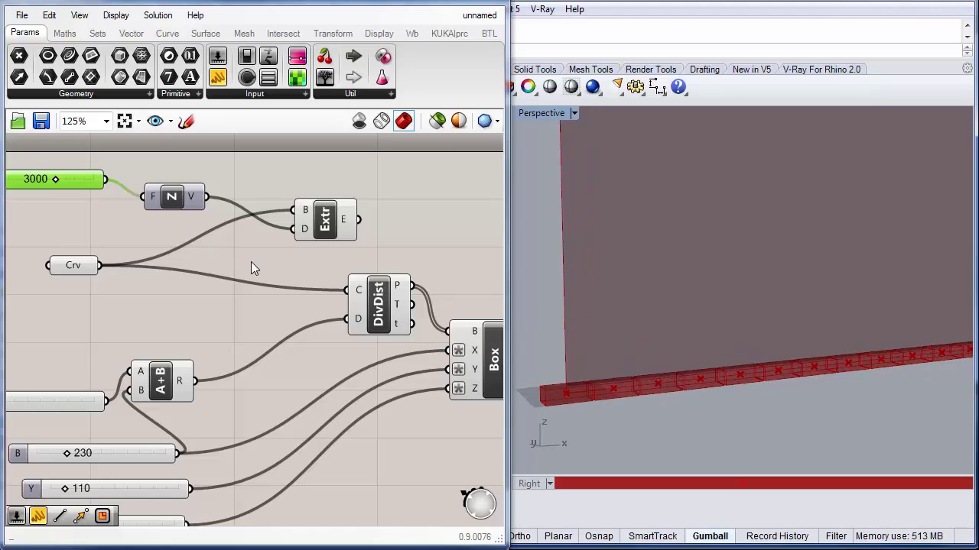
Step: Add a Contour component to the canvas next to the Extrude component
{"action": "right_click_drag", "start_coordinate": [251, 262], "coordinate": [190, 273]}
{"action": "double_click", "coordinate": [372, 231]}
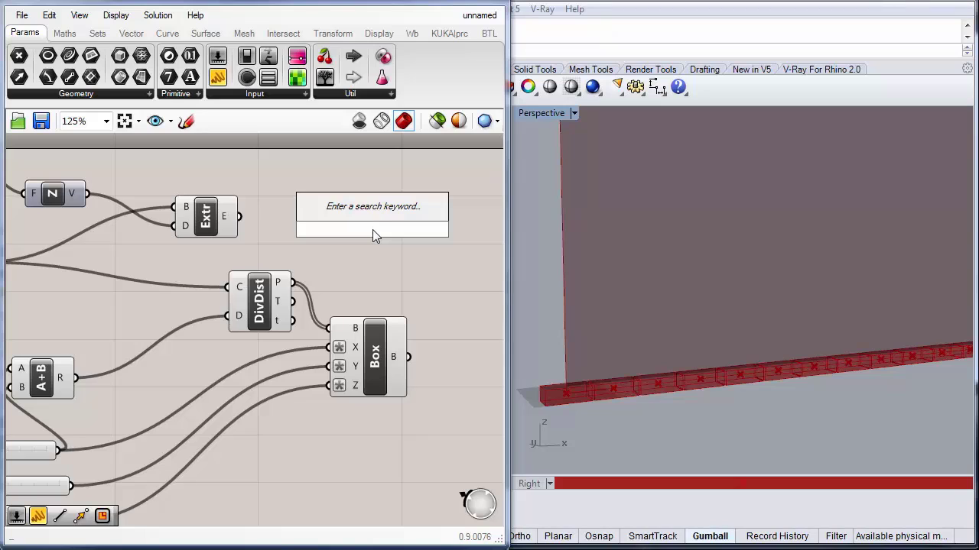
{"action": "type", "text": "con"}
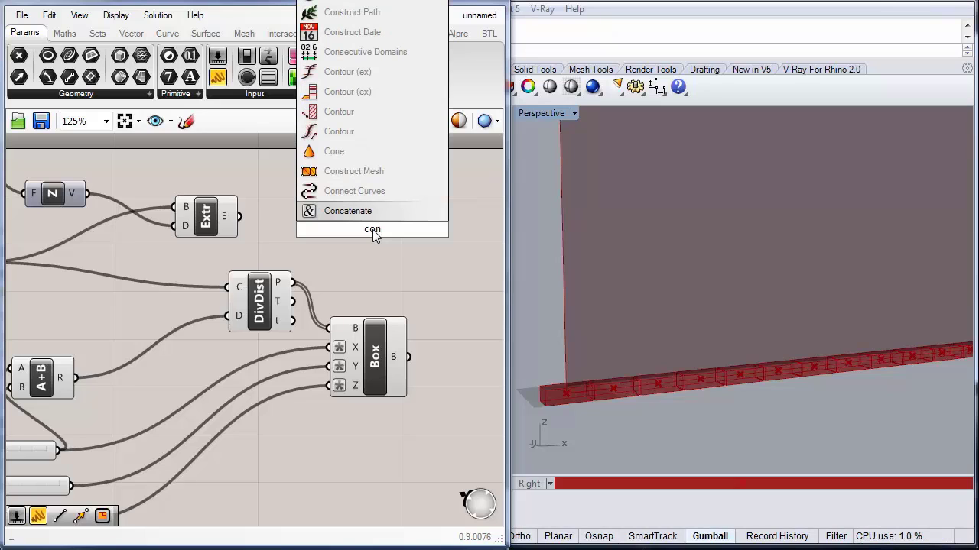
{"action": "type", "text": "t"}
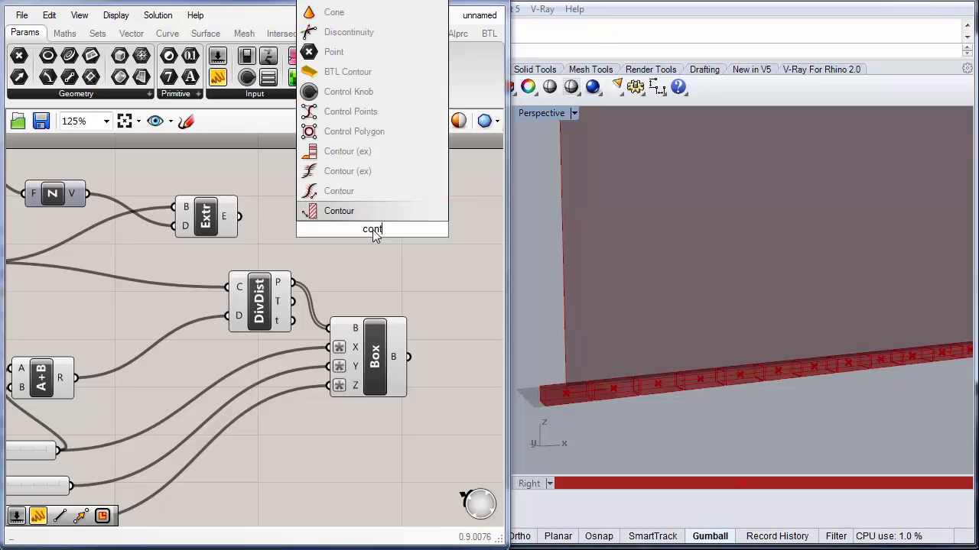
{"action": "left_click", "coordinate": [346, 213]}
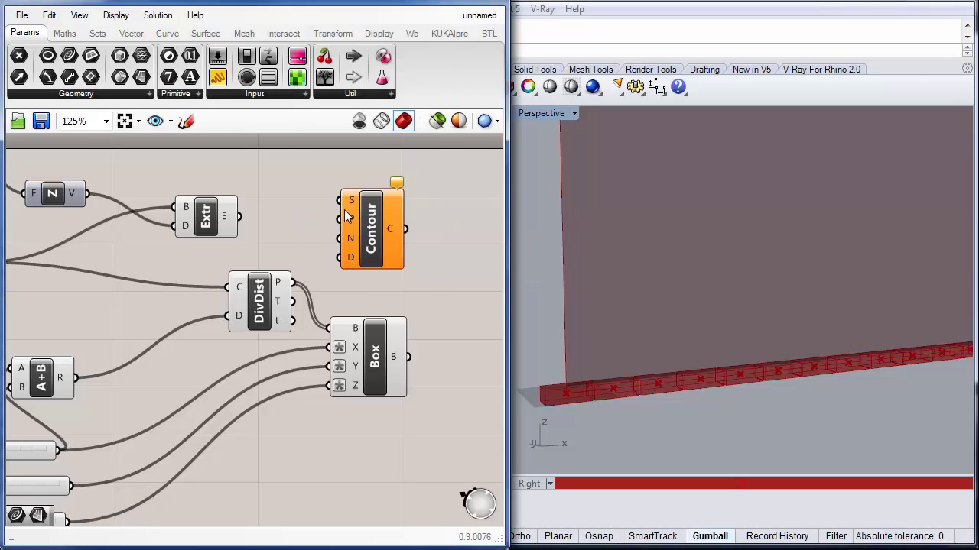
{"action": "left_click_drag", "start_coordinate": [372, 223], "coordinate": [349, 214]}
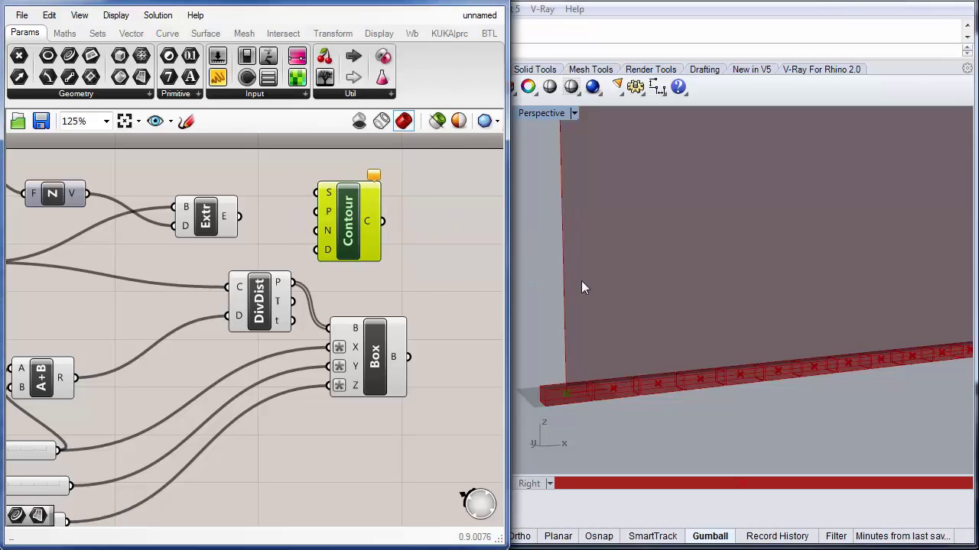
Step: Connect the Extrude output to the Contour shape input and reposition the Contour component
{"action": "right_click_drag", "start_coordinate": [581, 288], "coordinate": [608, 306]}
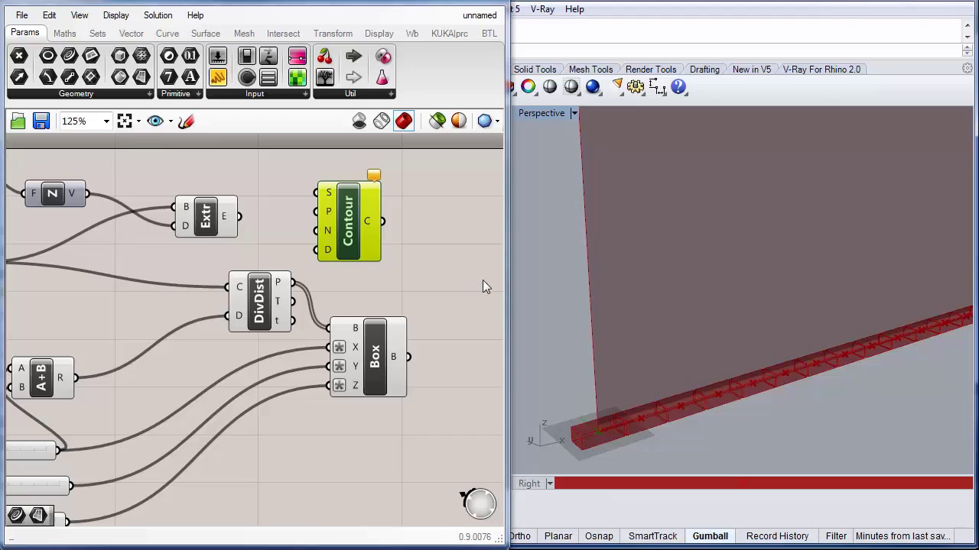
{"action": "left_click_drag", "start_coordinate": [240, 217], "coordinate": [319, 193]}
{"action": "mouse_move", "coordinate": [327, 218]}
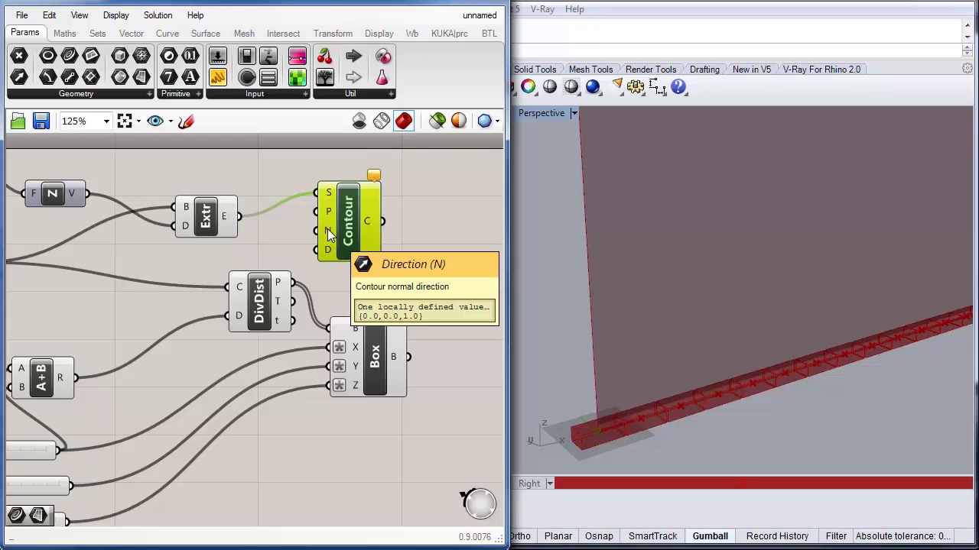
{"action": "left_click_drag", "start_coordinate": [364, 238], "coordinate": [361, 225]}
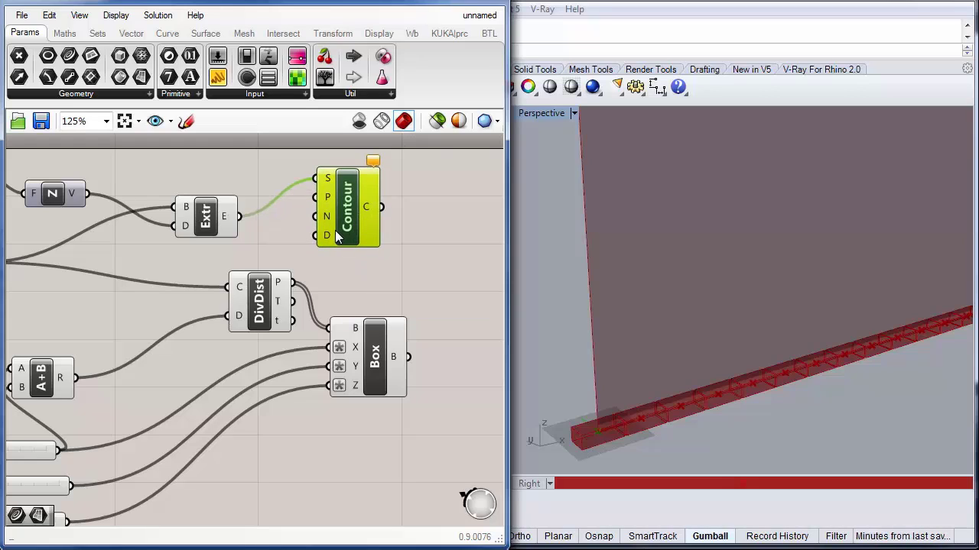
{"action": "mouse_move", "coordinate": [329, 235]}
{"action": "right_click_drag", "start_coordinate": [187, 286], "coordinate": [222, 281]}
{"action": "scroll", "coordinate": [211, 286], "scroll_direction": "down", "scroll_amount": 2}
{"action": "right_click_drag", "start_coordinate": [130, 304], "coordinate": [142, 280]}
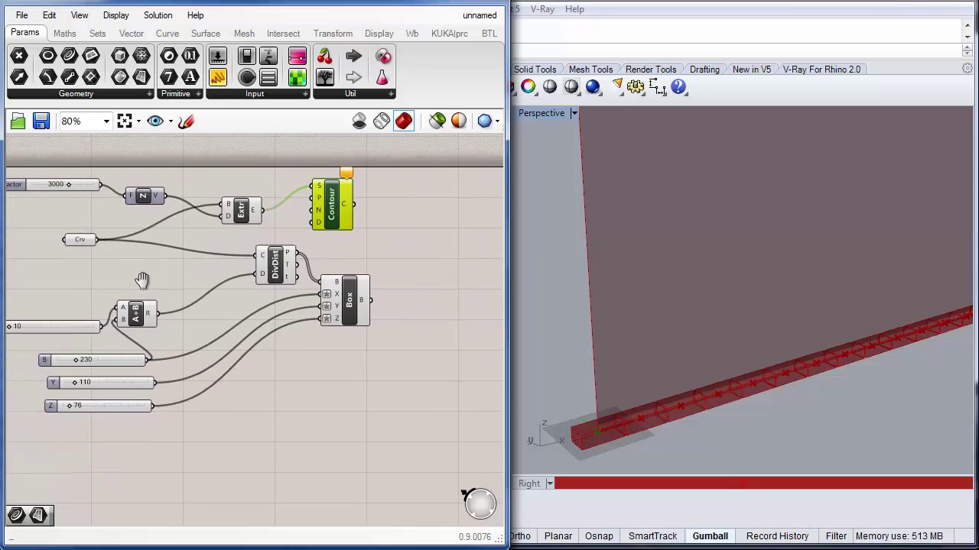
Step: Move the Addition component slightly and duplicate it, with its input connections, above the original
{"action": "right_click_drag", "start_coordinate": [84, 291], "coordinate": [160, 287]}
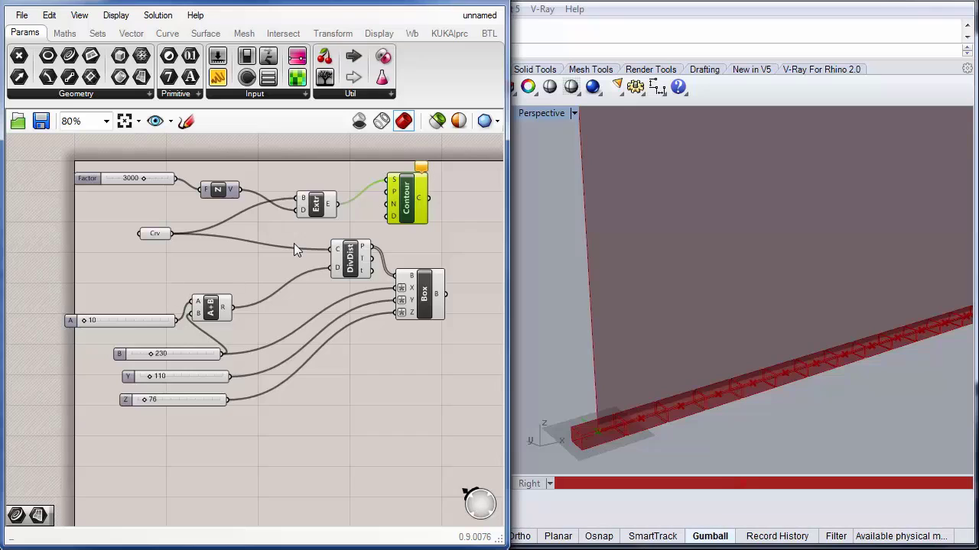
{"action": "mouse_move", "coordinate": [221, 316]}
{"action": "left_mouse_down"}
{"action": "mouse_move", "coordinate": [238, 294]}
{"action": "mouse_move", "coordinate": [251, 305]}
{"action": "mouse_move", "coordinate": [240, 318]}
{"action": "left_mouse_up"}
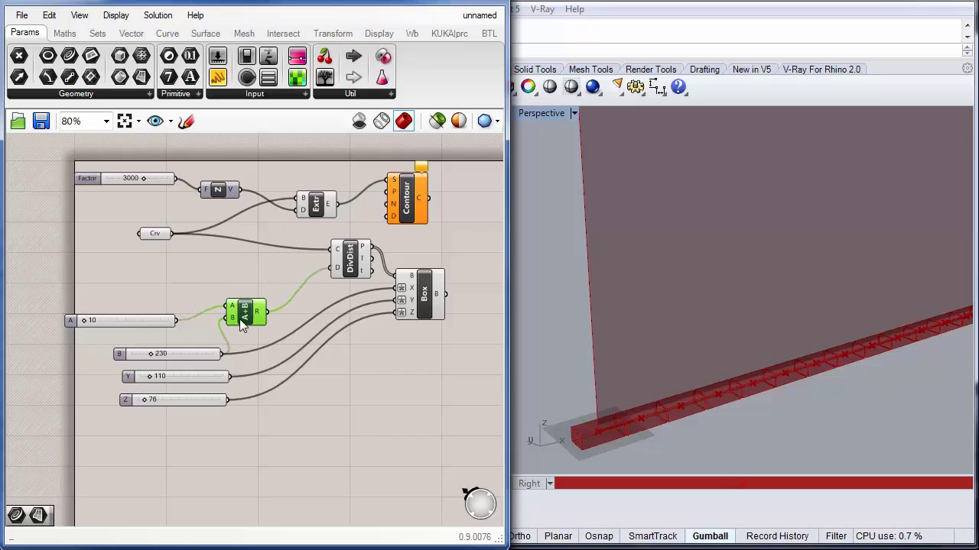
{"action": "left_click", "coordinate": [178, 279]}
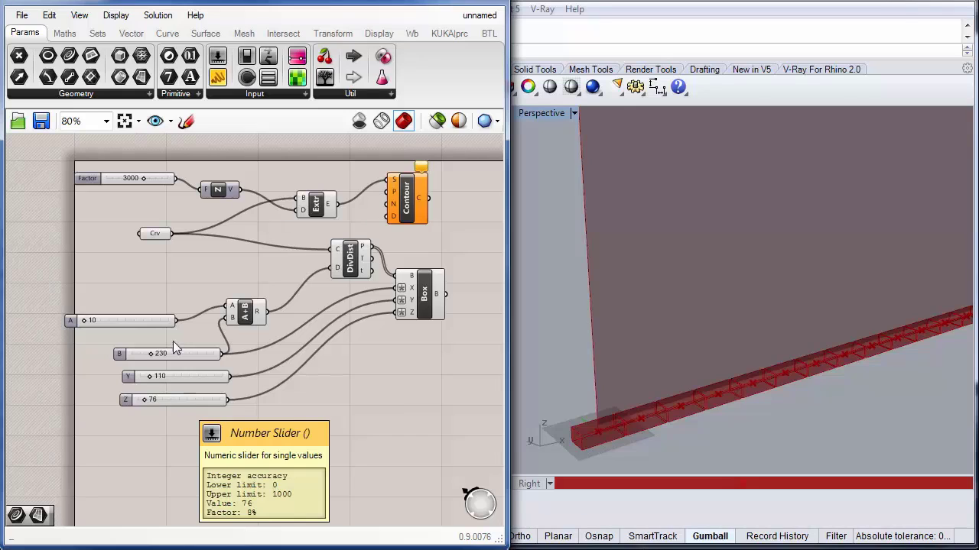
{"action": "double_click", "coordinate": [202, 279]}
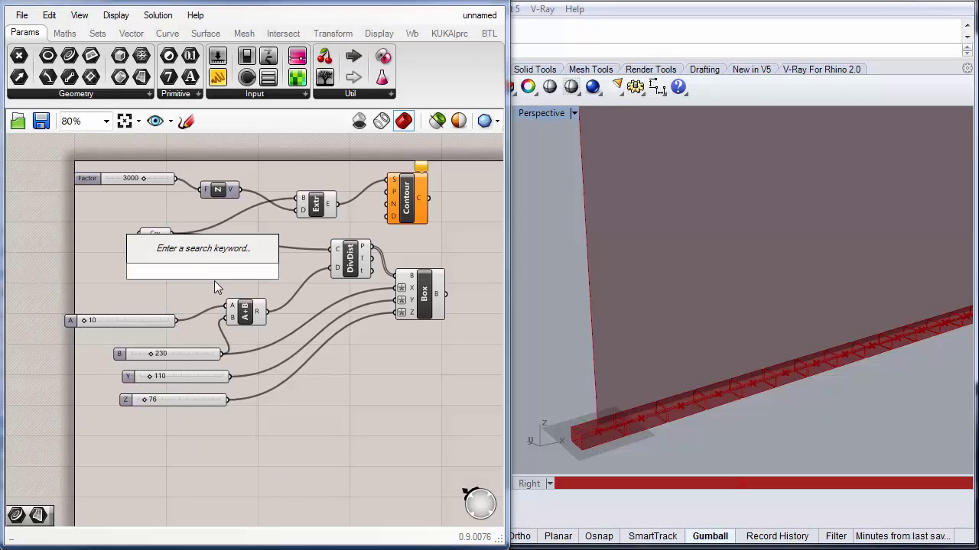
{"action": "left_click", "coordinate": [243, 313]}
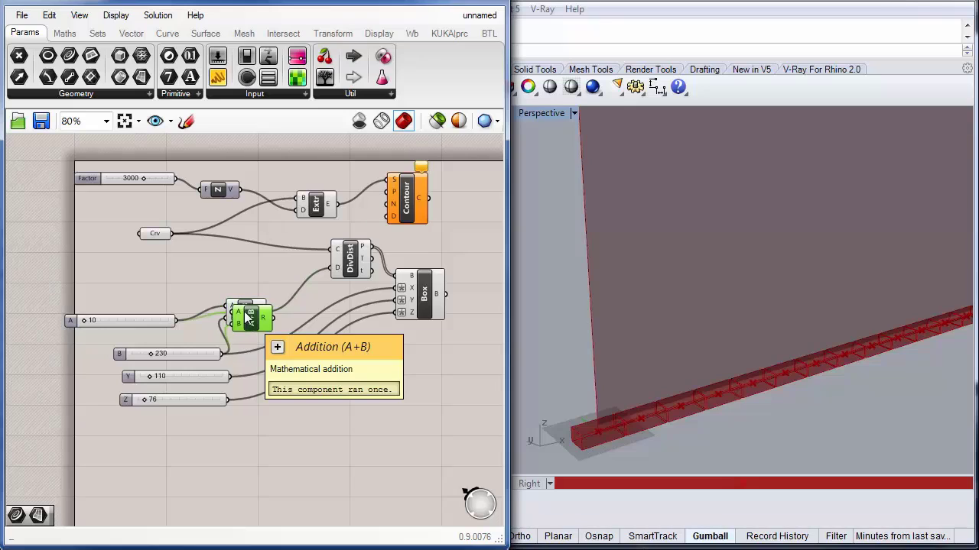
{"action": "left_click_drag", "start_coordinate": [245, 315], "coordinate": [240, 265], "text": "alt"}
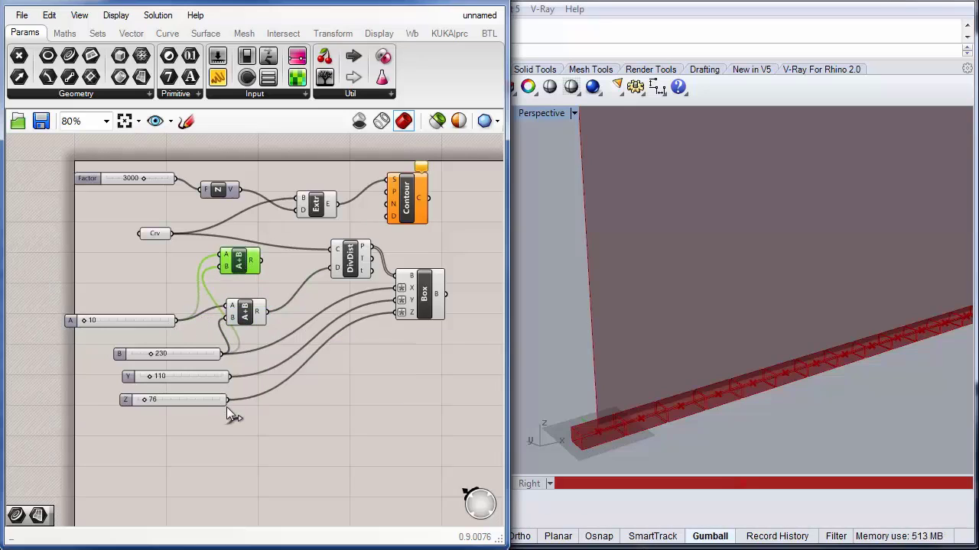
Step: Wire the 76 slider into the new Addition and feed its result into the Contour distance input
{"action": "left_click_drag", "start_coordinate": [227, 400], "coordinate": [388, 216]}
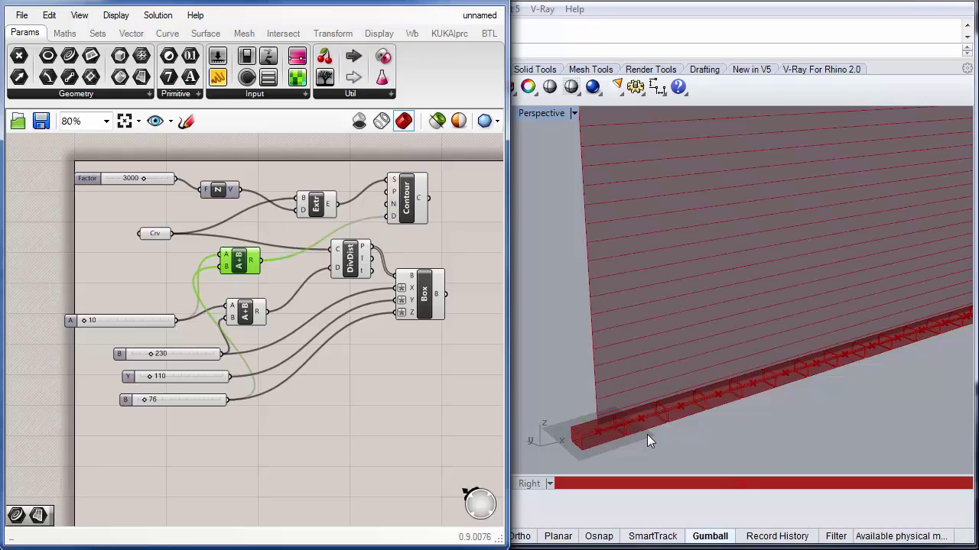
{"action": "right_click_drag", "start_coordinate": [646, 262], "coordinate": [667, 431], "text": "shift"}
{"action": "right_click_drag", "start_coordinate": [676, 241], "coordinate": [670, 263], "text": "shift"}
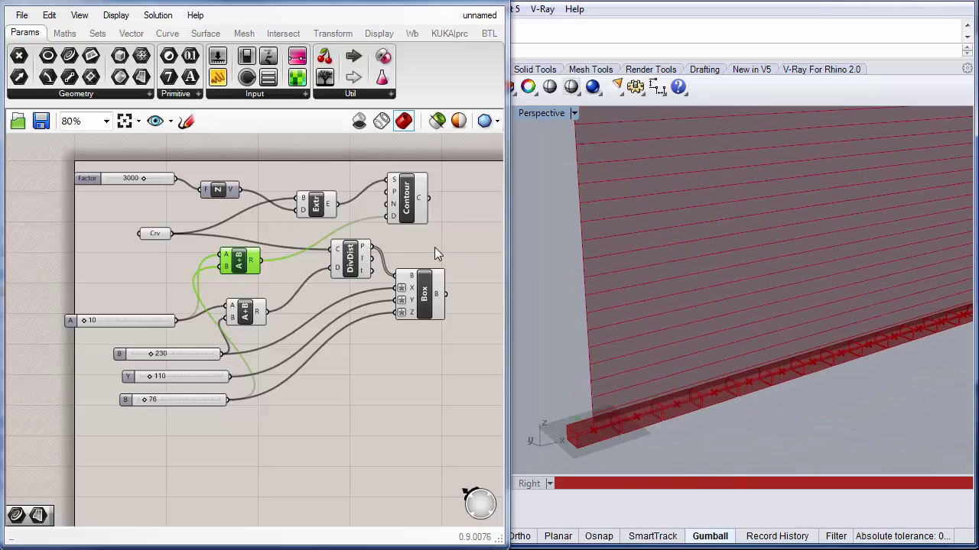
{"action": "right_click_drag", "start_coordinate": [434, 247], "coordinate": [421, 242]}
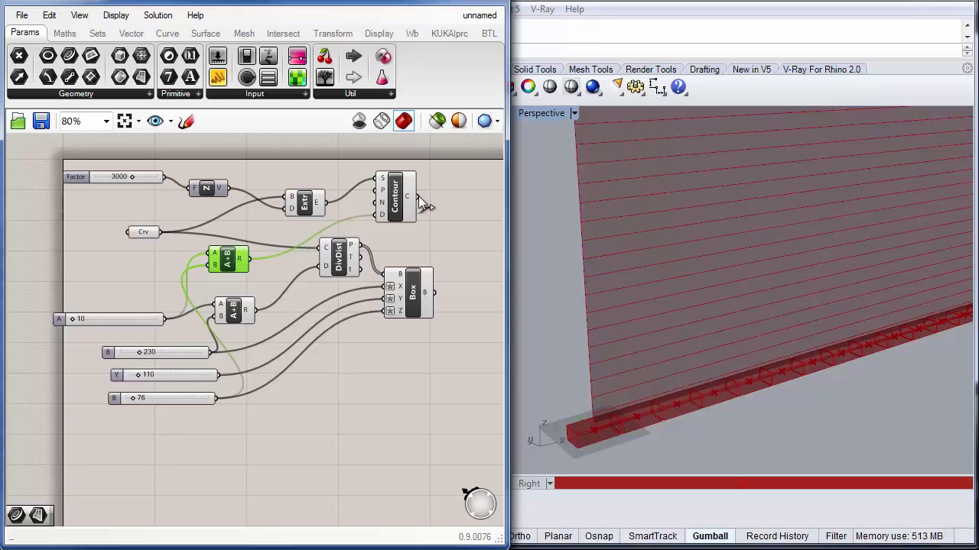
Step: Connect the Contour output curves to the Divide Distance curve input
{"action": "left_click_drag", "start_coordinate": [418, 196], "coordinate": [346, 253]}
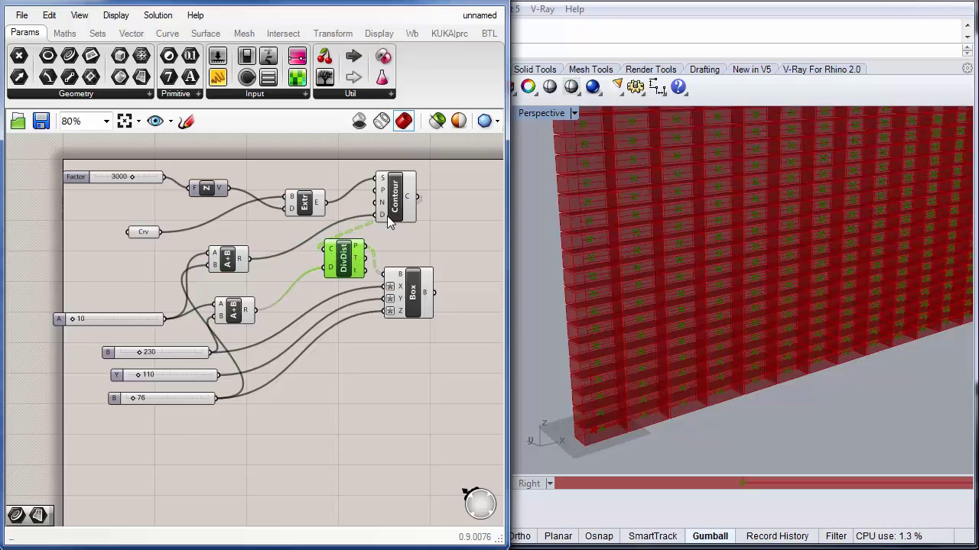
{"action": "right_click_drag", "start_coordinate": [376, 399], "coordinate": [327, 432]}
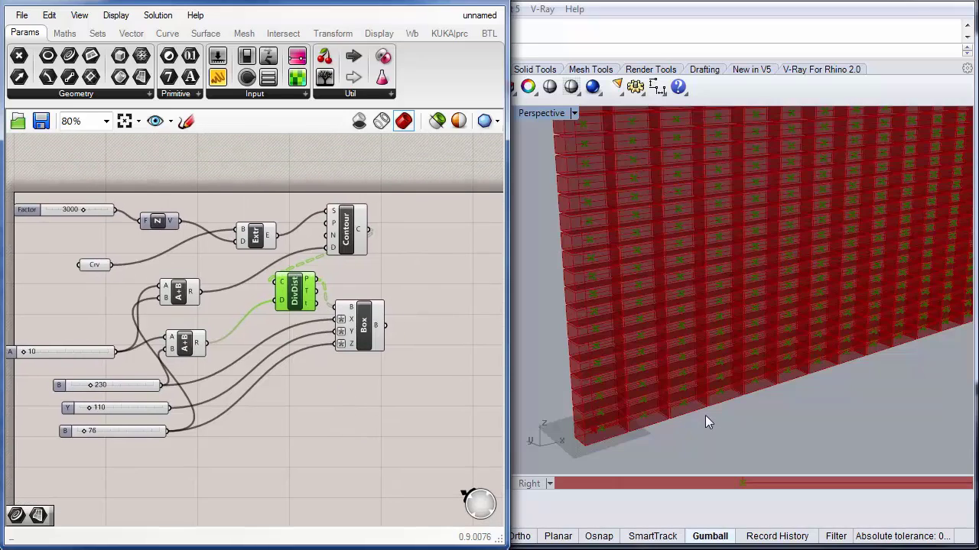
Step: Inspect the box array covering the extruded wall in the Perspective viewport
{"action": "right_click_drag", "start_coordinate": [708, 417], "coordinate": [783, 415]}
{"action": "scroll", "coordinate": [782, 415], "scroll_direction": "down", "scroll_amount": 7}
{"action": "right_click_drag", "start_coordinate": [752, 358], "coordinate": [745, 358], "text": "shift"}
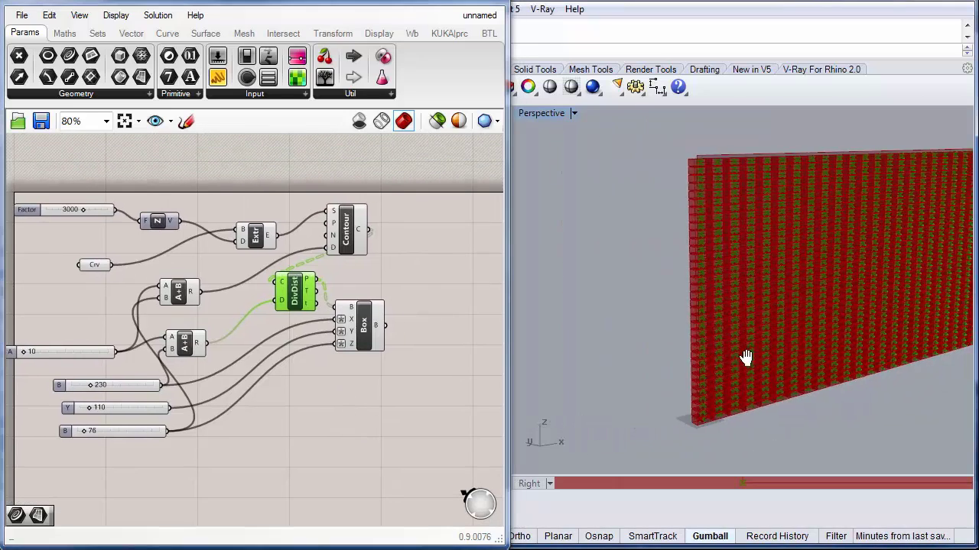
{"action": "scroll", "coordinate": [679, 352], "scroll_direction": "up", "scroll_amount": 5}
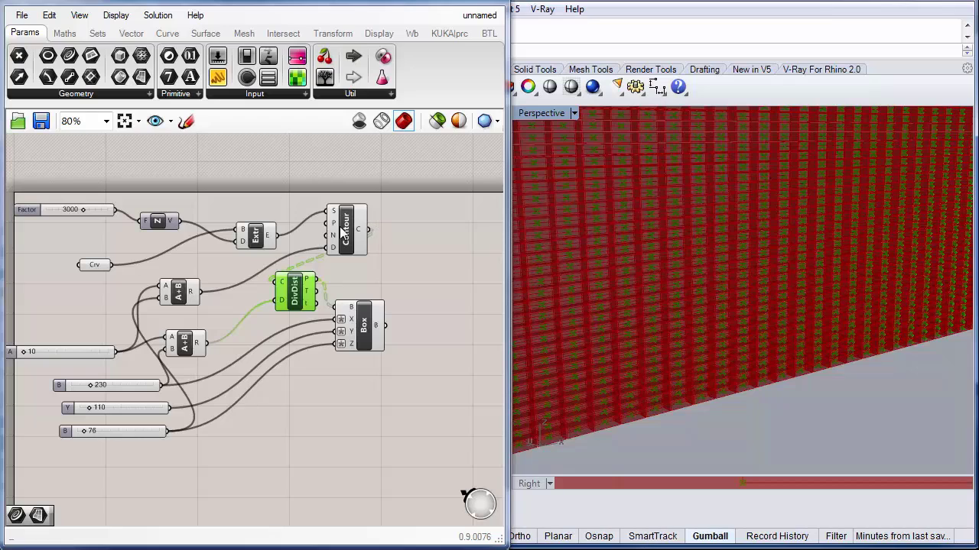
{"action": "mouse_move", "coordinate": [361, 235]}
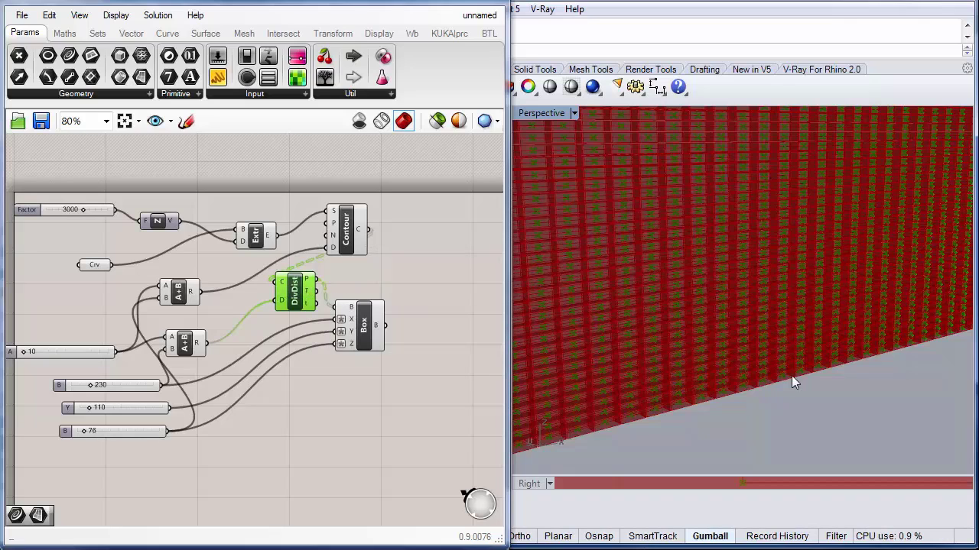
{"action": "right_click_drag", "start_coordinate": [340, 425], "coordinate": [347, 425]}
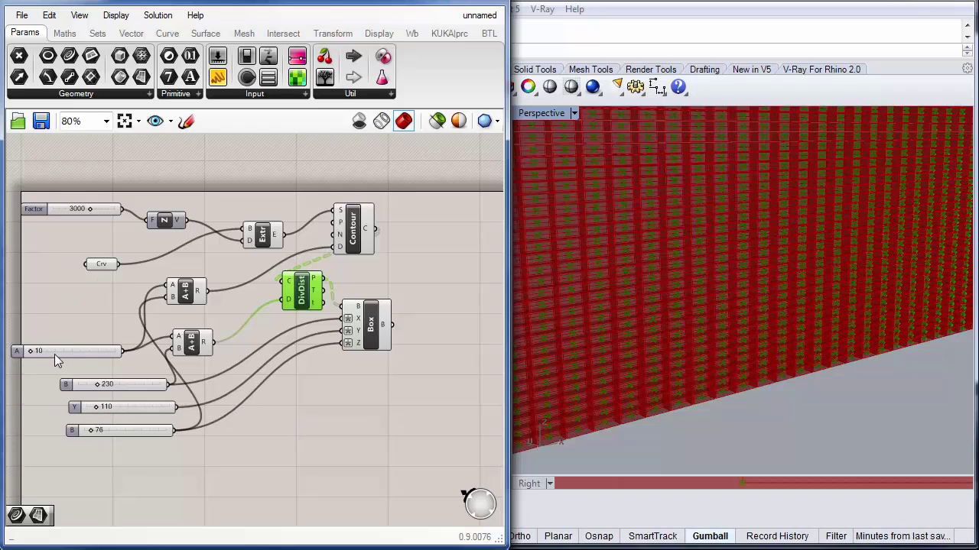
{"action": "right_click_drag", "start_coordinate": [90, 245], "coordinate": [131, 292]}
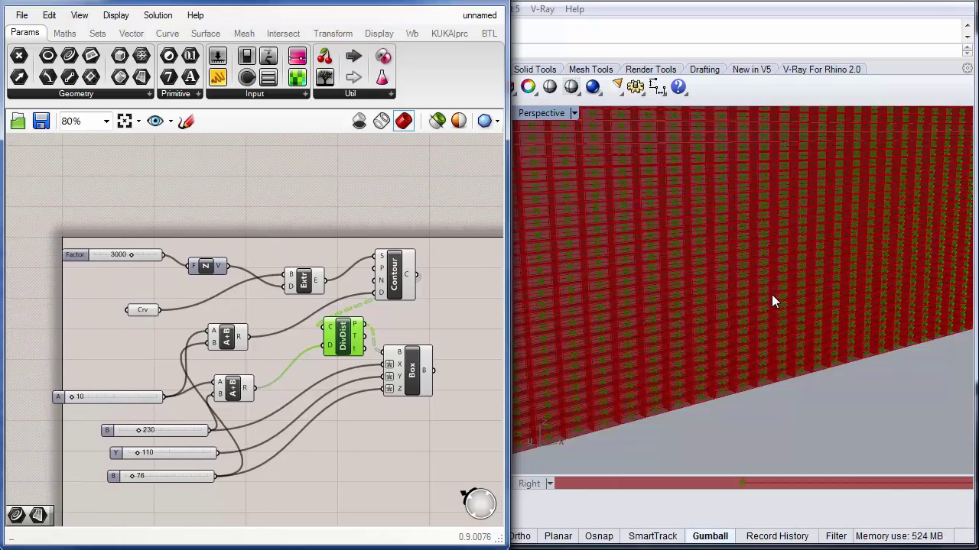
{"action": "scroll", "coordinate": [754, 262], "scroll_direction": "down", "scroll_amount": 5}
{"action": "scroll", "coordinate": [745, 266], "scroll_direction": "down", "scroll_amount": 3}
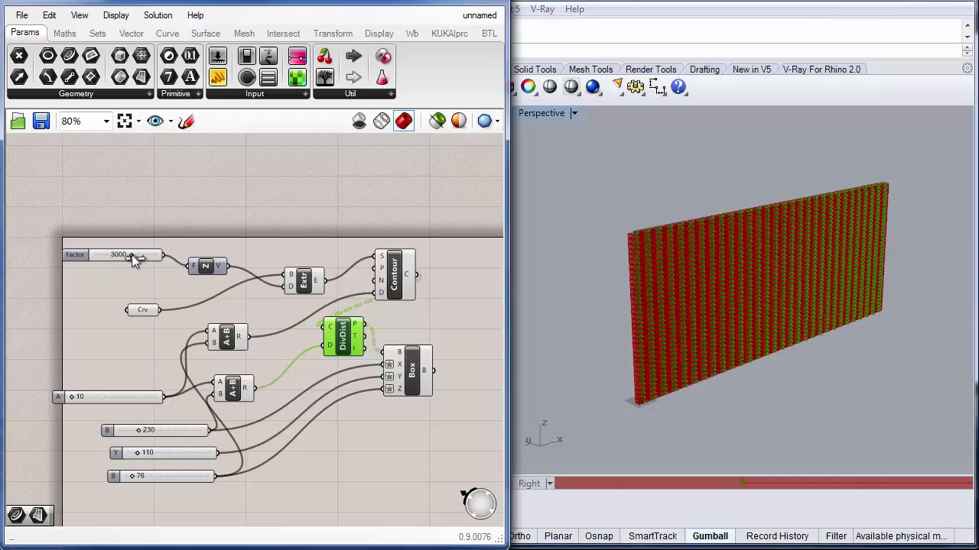
Step: Set the extrusion height Factor slider to 3000 through its slider properties
{"action": "left_click_drag", "start_coordinate": [139, 254], "coordinate": [152, 252]}
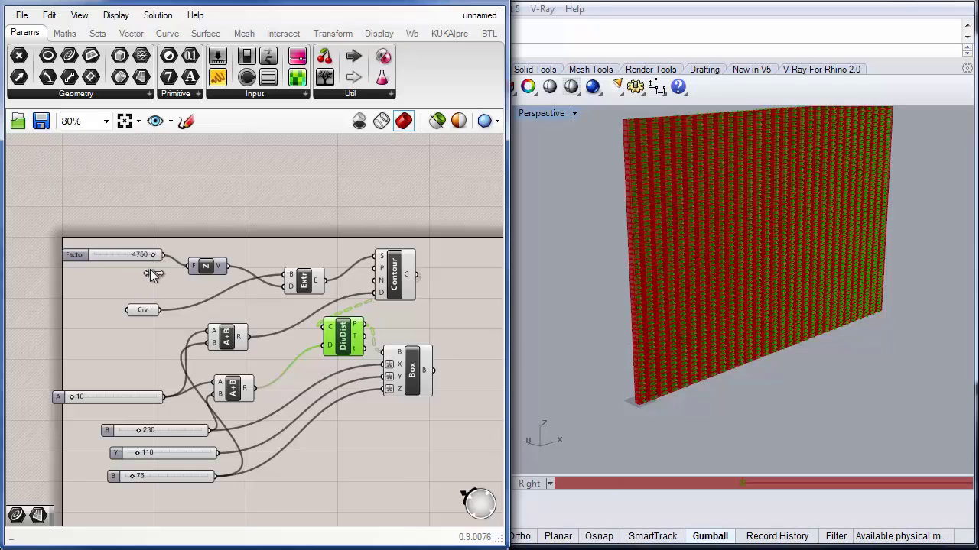
{"action": "left_click", "coordinate": [124, 255]}
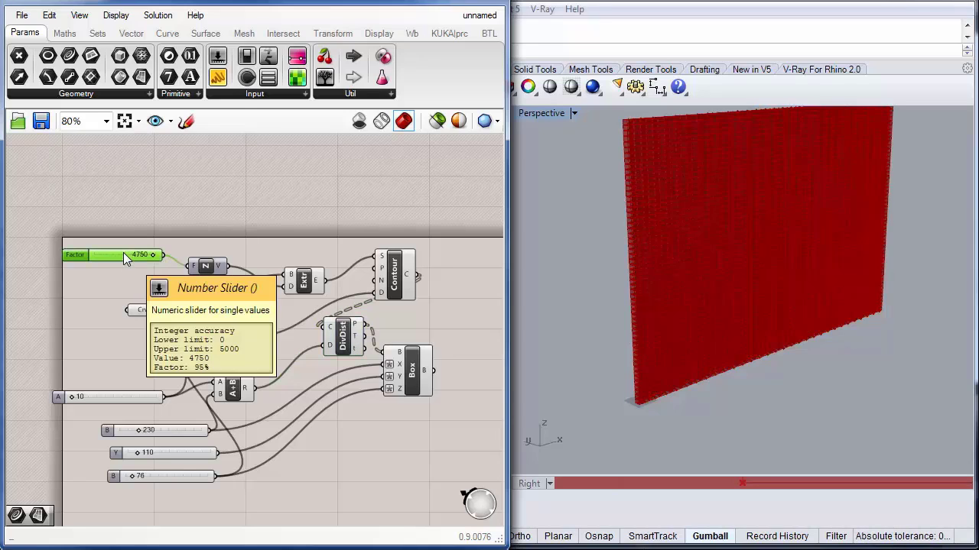
{"action": "double_click", "coordinate": [124, 255]}
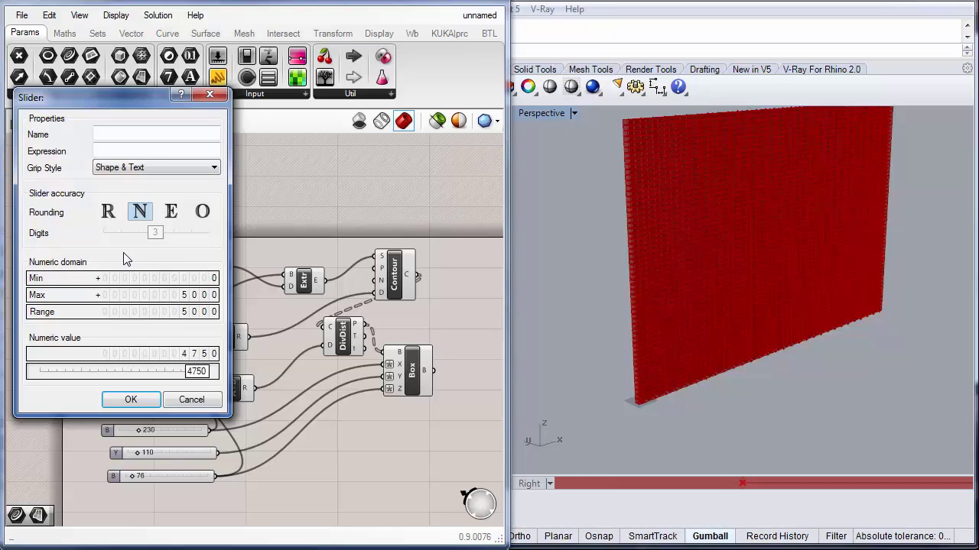
{"action": "double_click", "coordinate": [161, 374]}
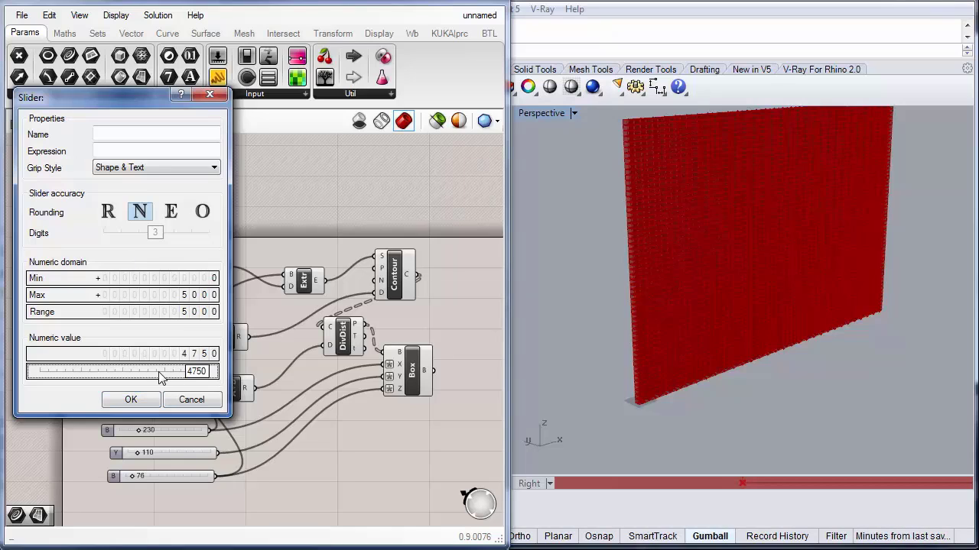
{"action": "type", "text": "3000"}
{"action": "key", "text": "Return"}
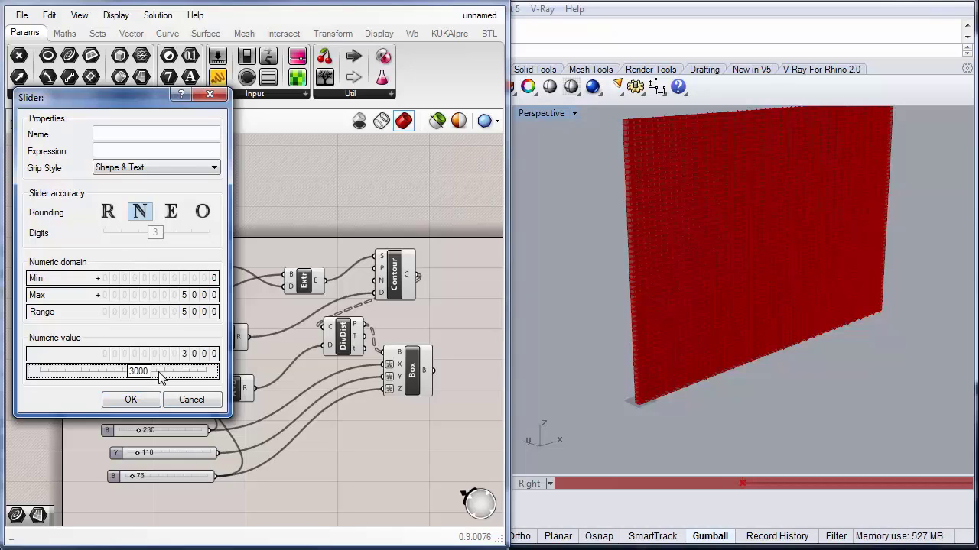
{"action": "left_click", "coordinate": [132, 400]}
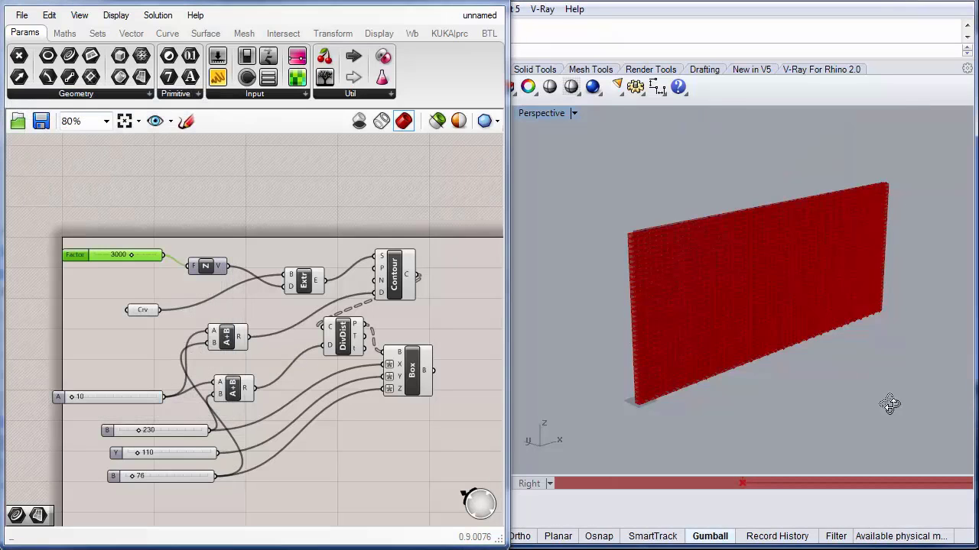
Step: Zoom into the stacked box rows in the Perspective viewport
{"action": "right_click_drag", "start_coordinate": [890, 404], "coordinate": [625, 287]}
{"action": "scroll", "coordinate": [709, 333], "scroll_direction": "up", "scroll_amount": 5}
{"action": "scroll", "coordinate": [731, 389], "scroll_direction": "up", "scroll_amount": 5}
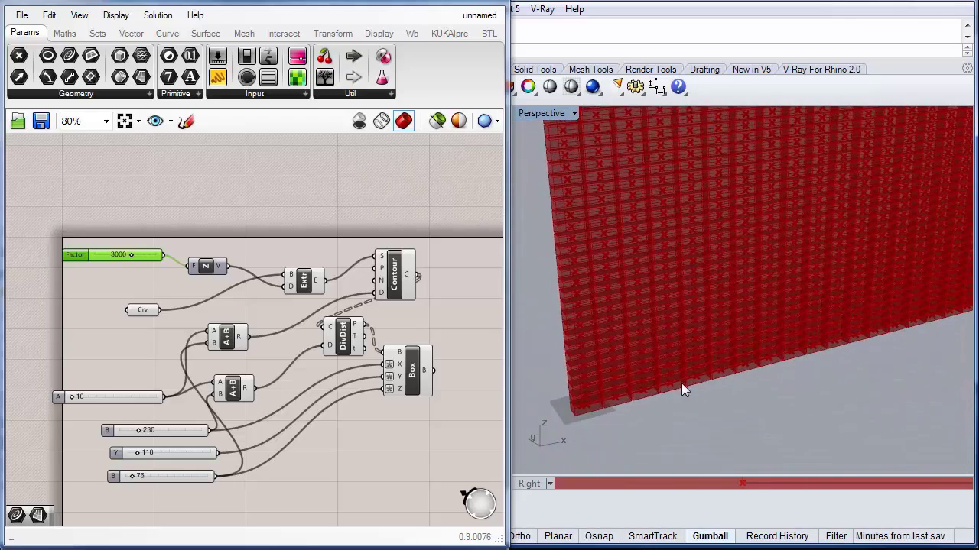
{"action": "right_click_drag", "start_coordinate": [684, 391], "coordinate": [726, 371]}
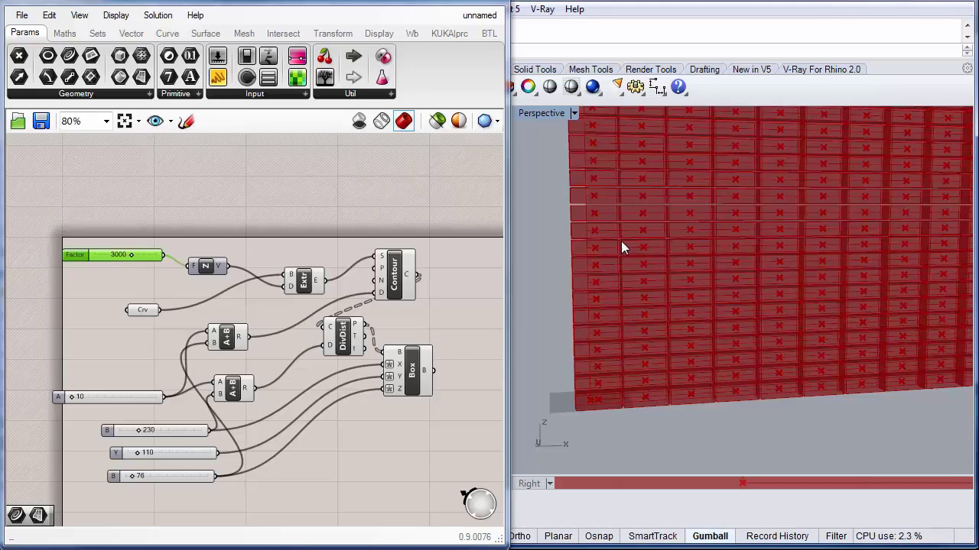
{"action": "right_click_drag", "start_coordinate": [356, 450], "coordinate": [260, 442]}
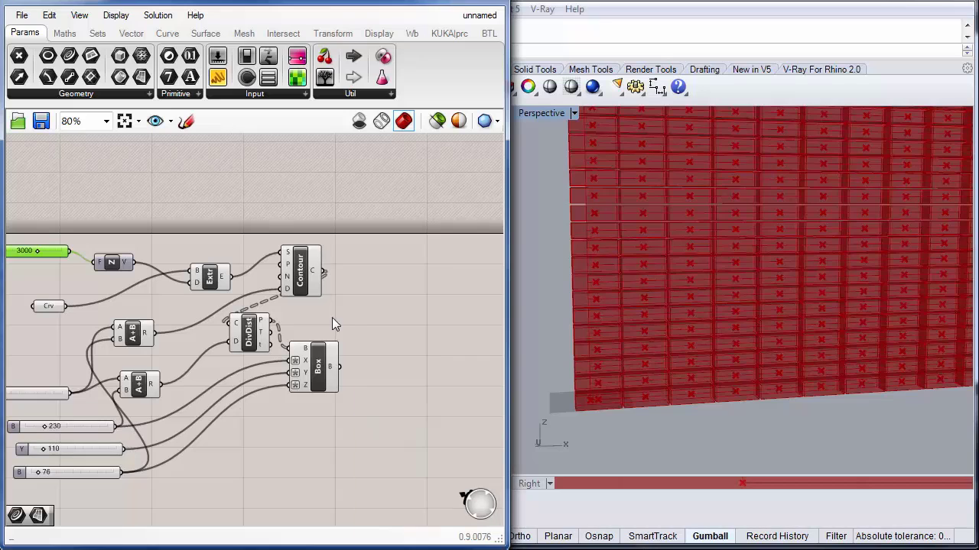
{"action": "right_click_drag", "start_coordinate": [332, 317], "coordinate": [244, 314]}
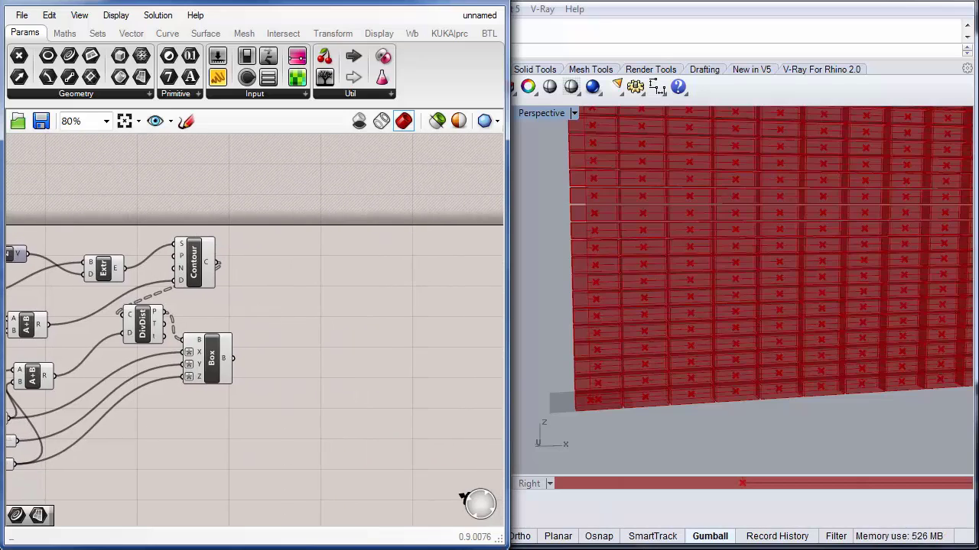
Step: Rearrange the canvas by moving the Contour component up and the Box component down
{"action": "left_click_drag", "start_coordinate": [195, 260], "coordinate": [197, 239]}
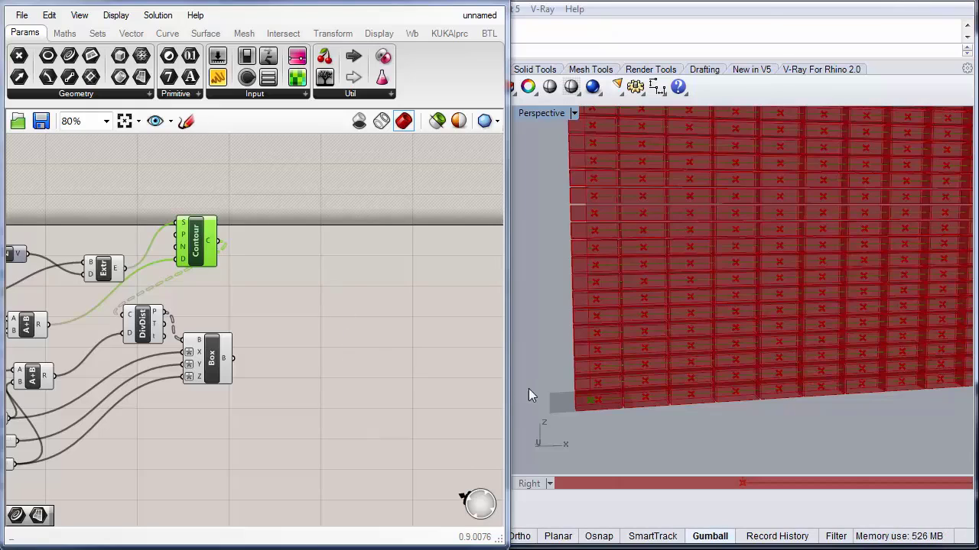
{"action": "right_click_drag", "start_coordinate": [616, 393], "coordinate": [678, 377]}
{"action": "scroll", "coordinate": [648, 390], "scroll_direction": "up", "scroll_amount": 3}
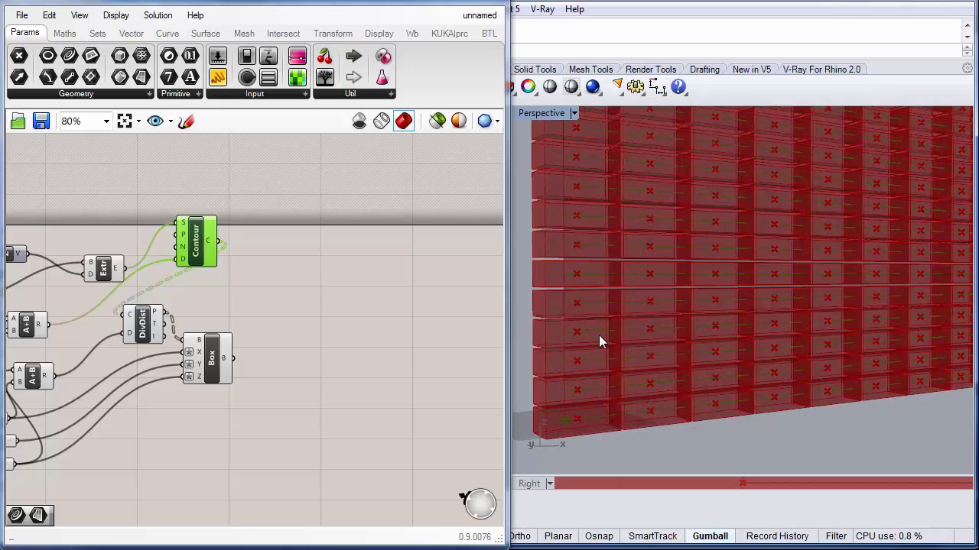
{"action": "right_click_drag", "start_coordinate": [347, 346], "coordinate": [319, 358]}
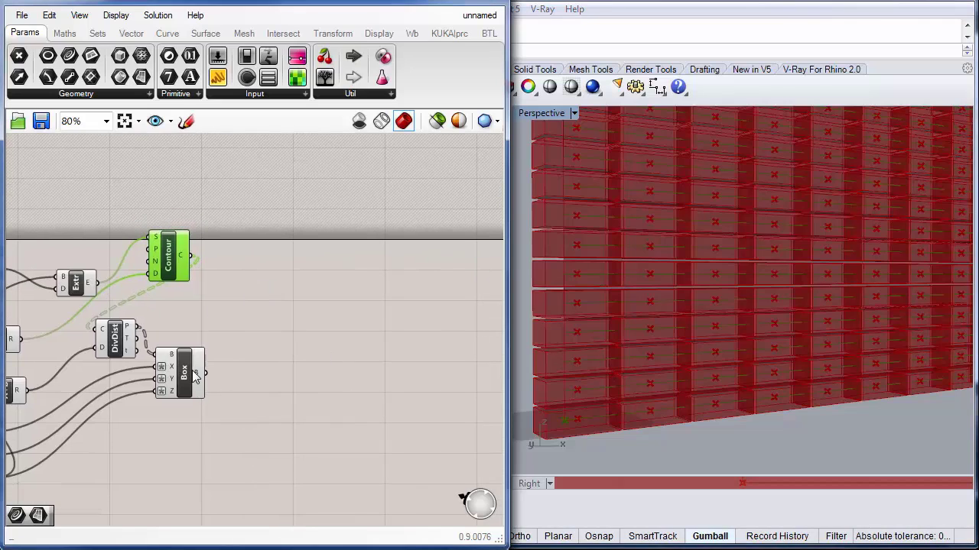
{"action": "left_click_drag", "start_coordinate": [183, 371], "coordinate": [211, 430]}
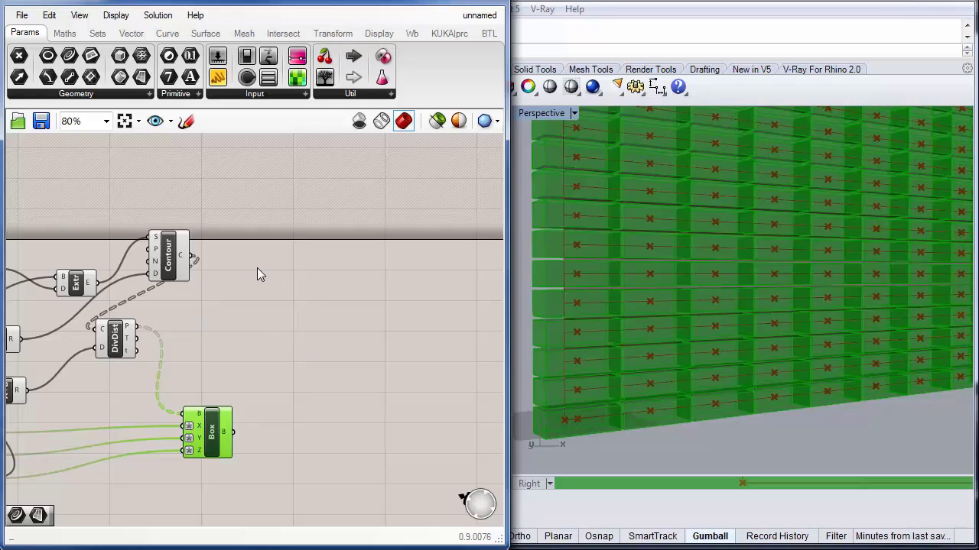
Step: Add a Dispatch component to the canvas beside the Contour component
{"action": "double_click", "coordinate": [288, 303]}
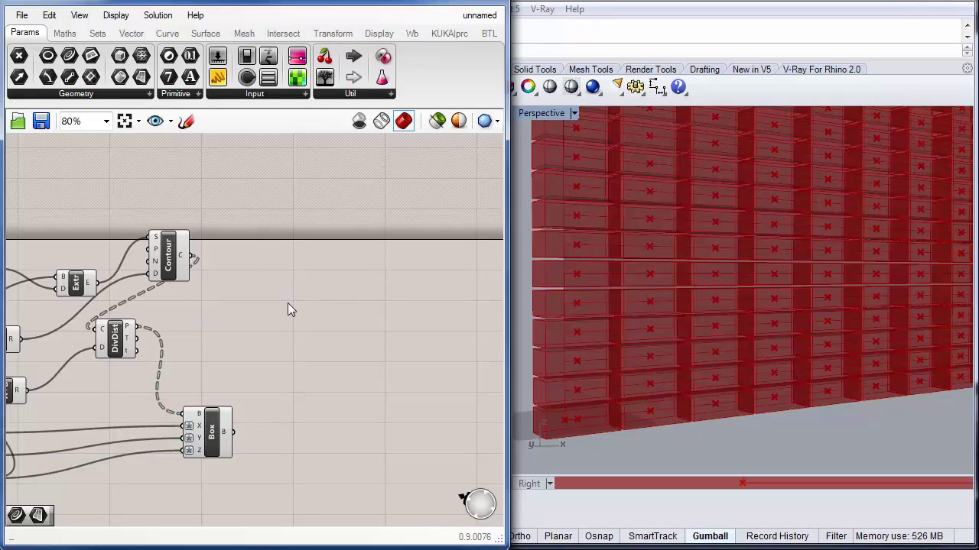
{"action": "type", "text": "dis"}
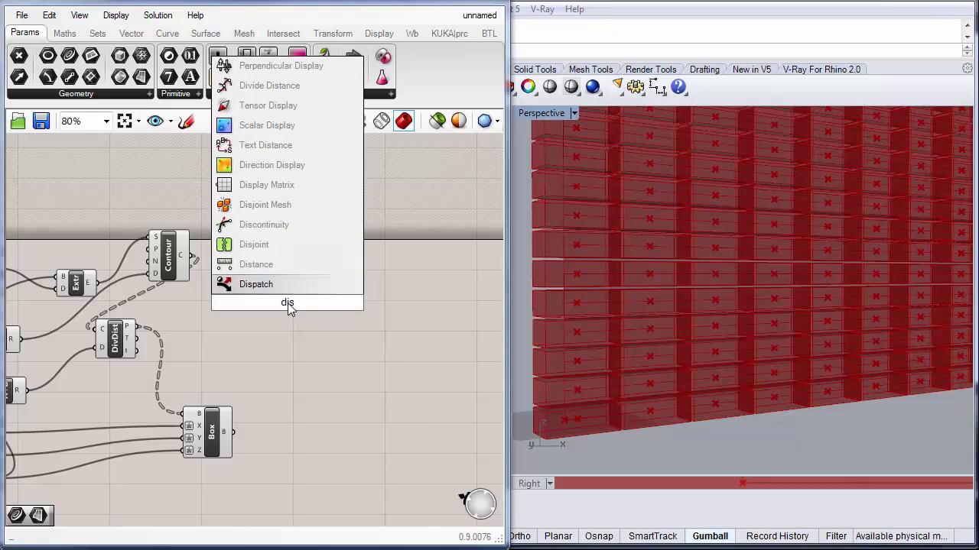
{"action": "left_click", "coordinate": [263, 284]}
{"action": "left_click_drag", "start_coordinate": [290, 310], "coordinate": [267, 311]}
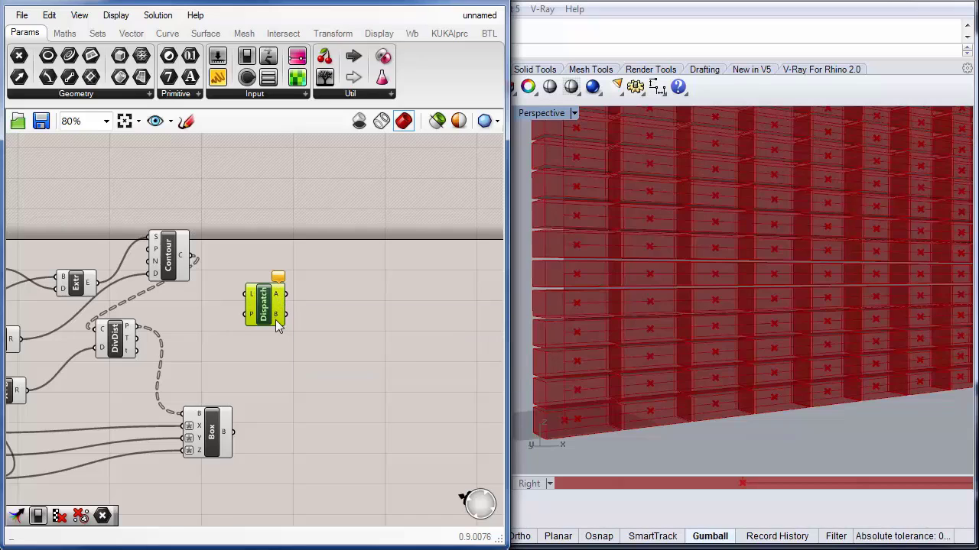
{"action": "mouse_move", "coordinate": [254, 319]}
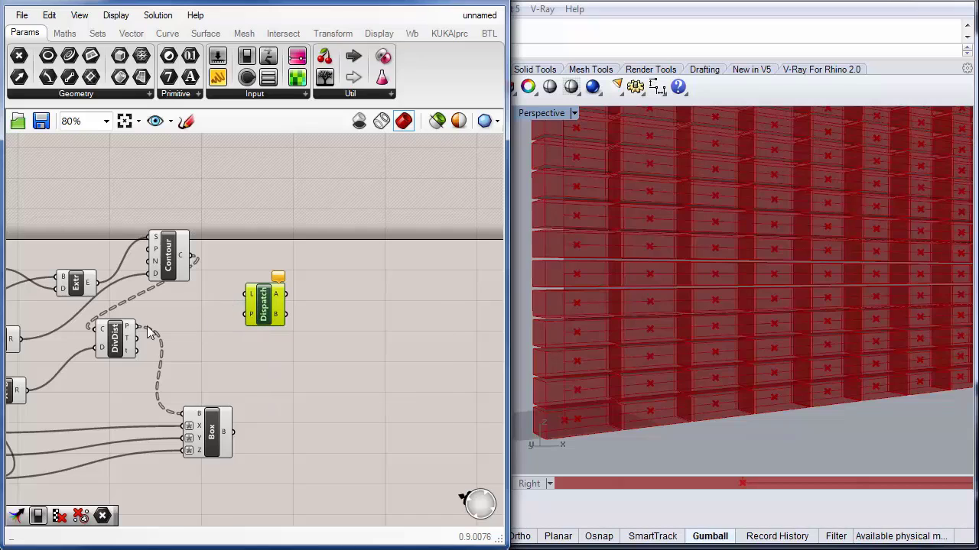
Step: Connect the Divide Distance points output to the Dispatch list input
{"action": "mouse_move", "coordinate": [128, 331]}
{"action": "left_click_drag", "start_coordinate": [129, 331], "coordinate": [274, 299]}
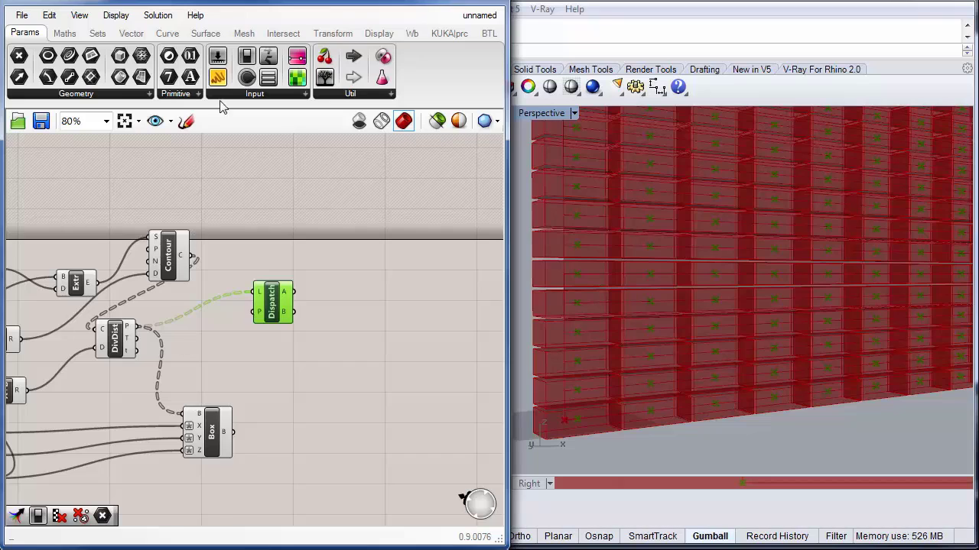
Step: Add a Panel fed by the Divide Distance points output and enlarge it to show the point list
{"action": "left_click", "coordinate": [214, 77]}
{"action": "left_click", "coordinate": [226, 204]}
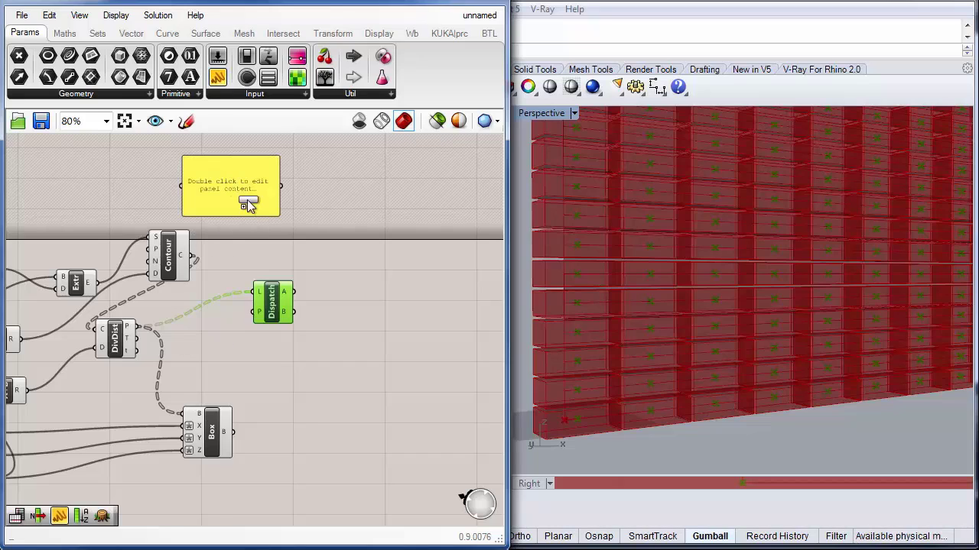
{"action": "left_click_drag", "start_coordinate": [179, 184], "coordinate": [136, 327]}
{"action": "left_click_drag", "start_coordinate": [229, 183], "coordinate": [202, 497]}
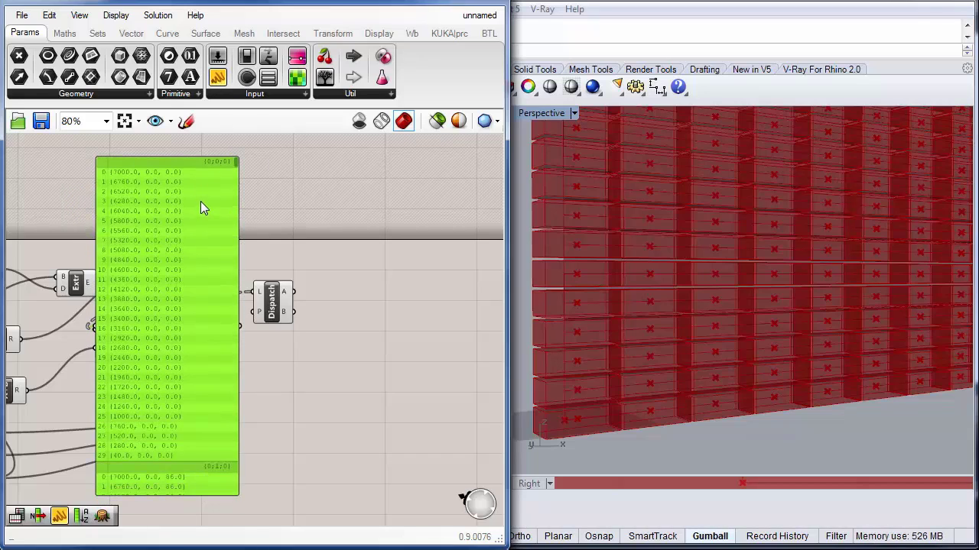
Step: Duplicate the panel, place the copy beside Dispatch, and connect the Dispatch A output to it
{"action": "key", "text": "ctrl+c"}
{"action": "key", "text": "ctrl+v"}
{"action": "left_click_drag", "start_coordinate": [177, 257], "coordinate": [403, 251]}
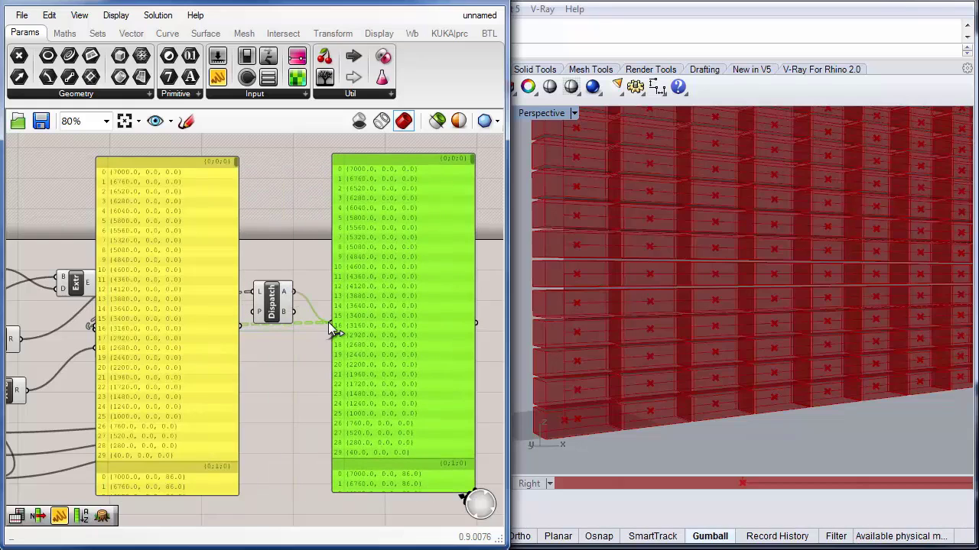
{"action": "left_click_drag", "start_coordinate": [328, 322], "coordinate": [331, 323]}
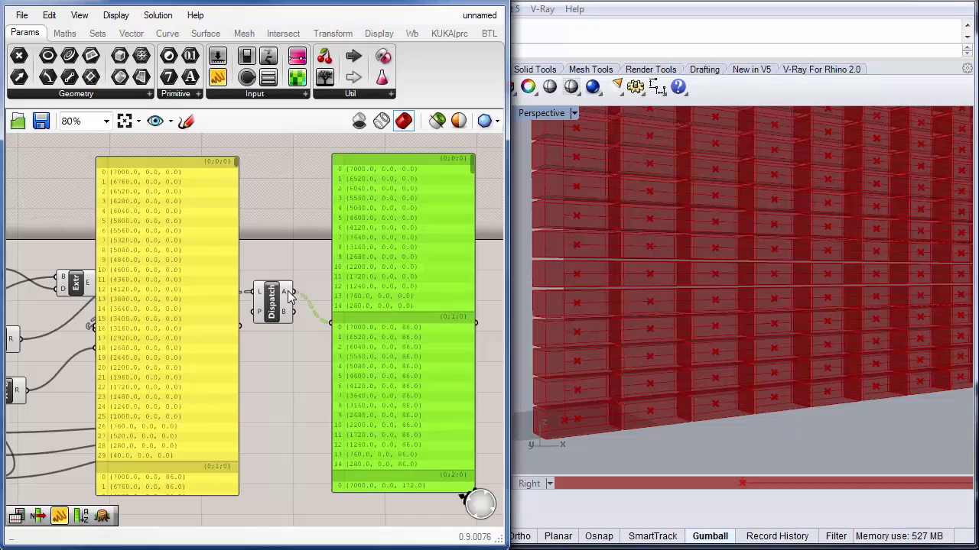
{"action": "mouse_move", "coordinate": [289, 297]}
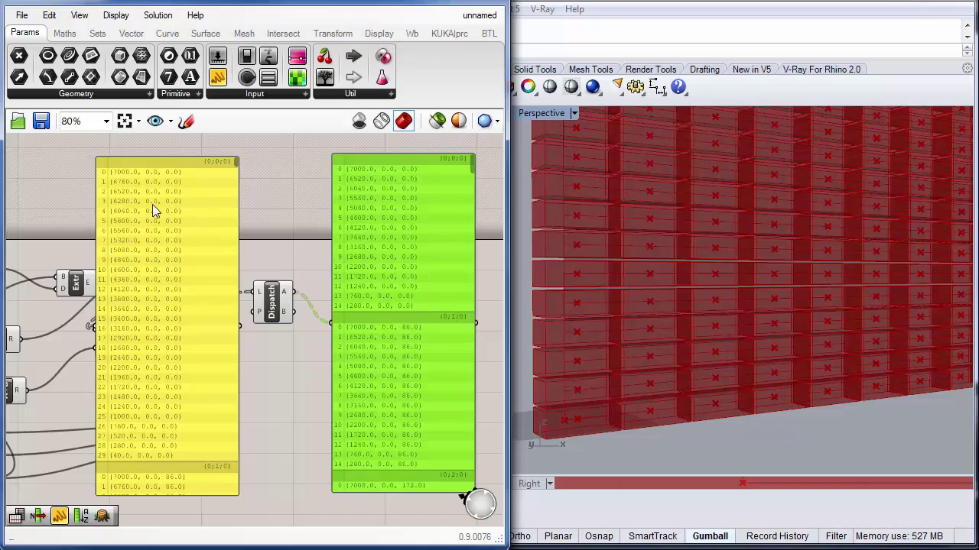
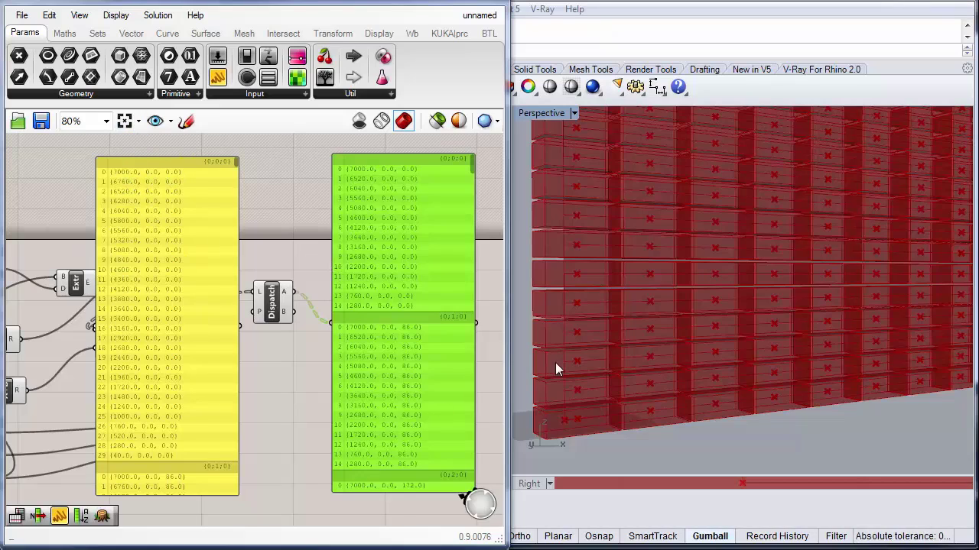
Step: Reverse the direction of the base line in the Rhino viewport with the Dir command
{"action": "left_click", "coordinate": [612, 416]}
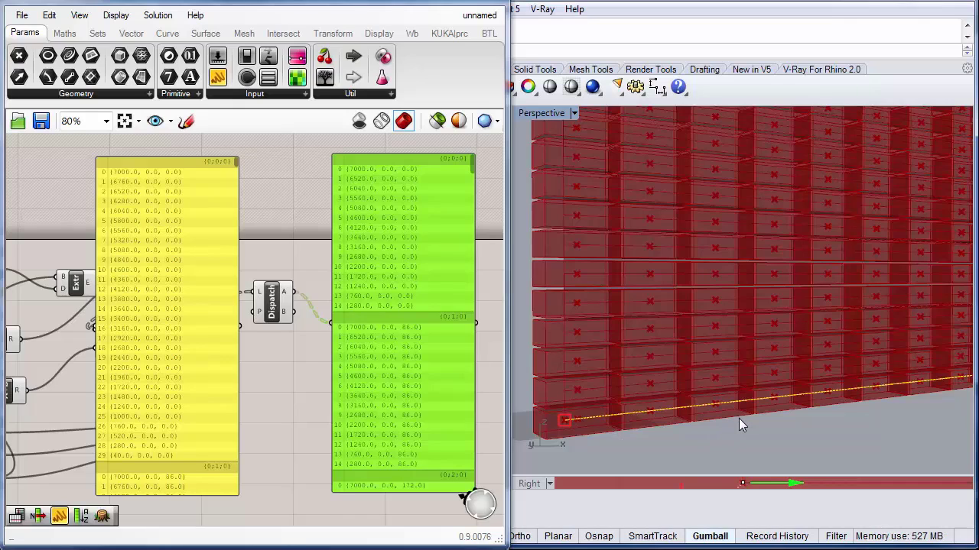
{"action": "type", "text": "dir"}
{"action": "key", "text": "Return"}
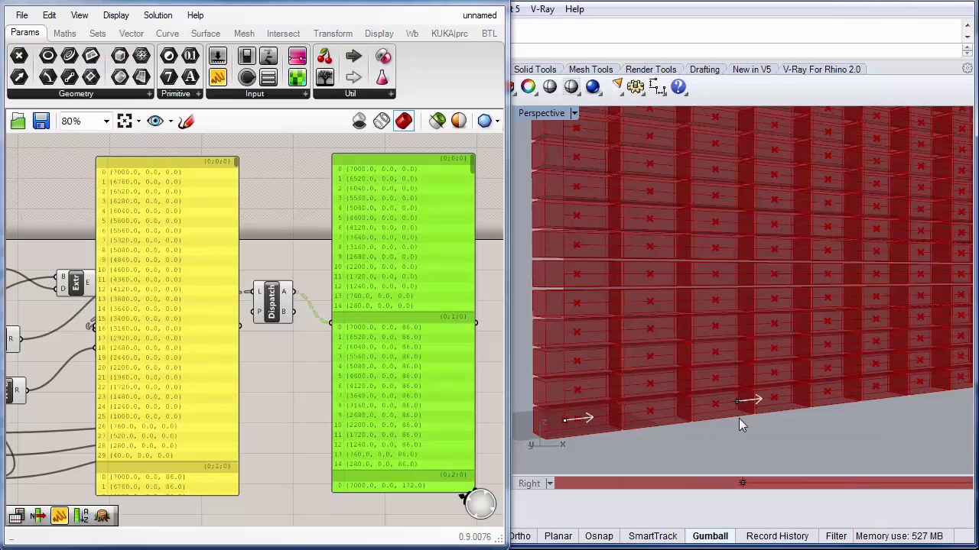
{"action": "left_click", "coordinate": [709, 405]}
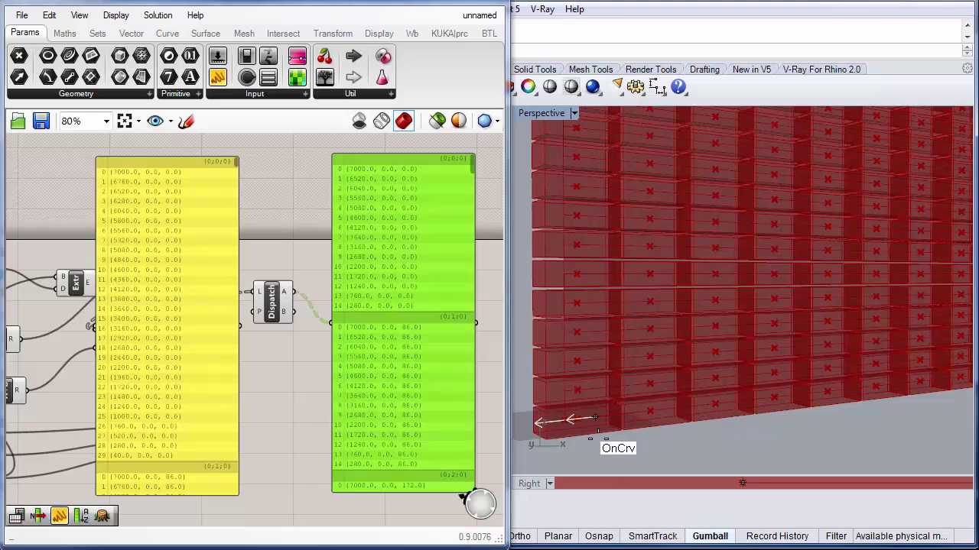
{"action": "key", "text": "Return"}
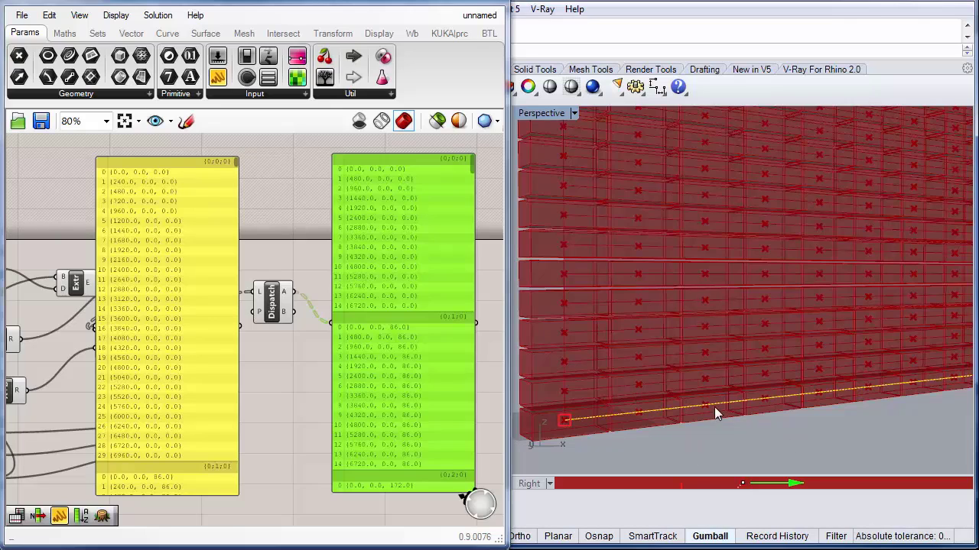
Step: Delete both point-list panels from the canvas
{"action": "left_click_drag", "start_coordinate": [379, 328], "coordinate": [377, 288]}
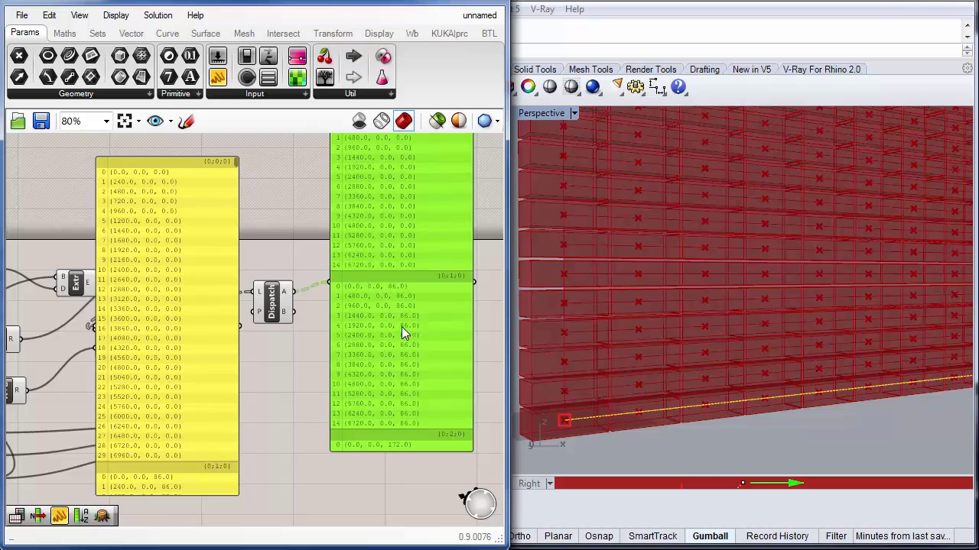
{"action": "key", "text": "Delete"}
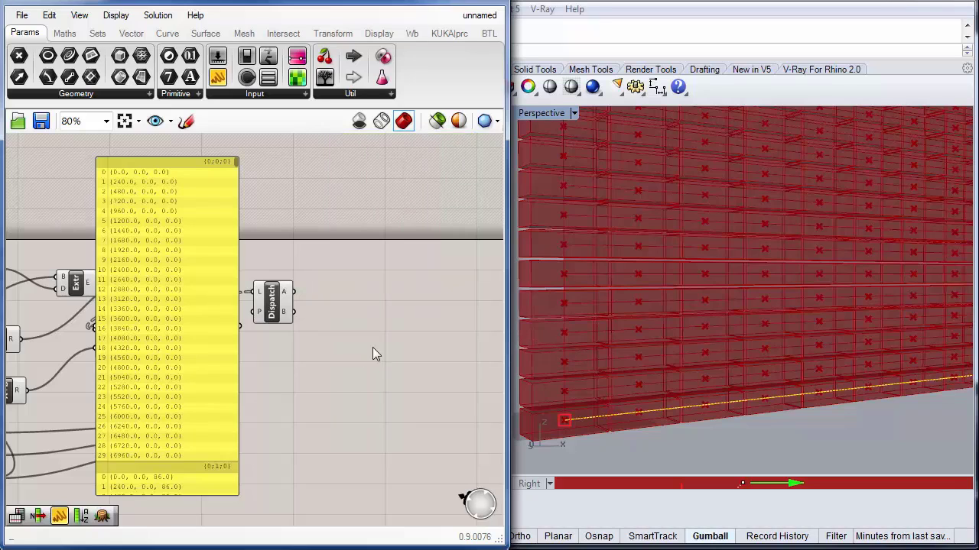
{"action": "left_click", "coordinate": [201, 231]}
{"action": "key", "text": "Delete"}
Step: Connect the Dispatch A output to the Box component's base input
{"action": "left_click_drag", "start_coordinate": [223, 429], "coordinate": [382, 422]}
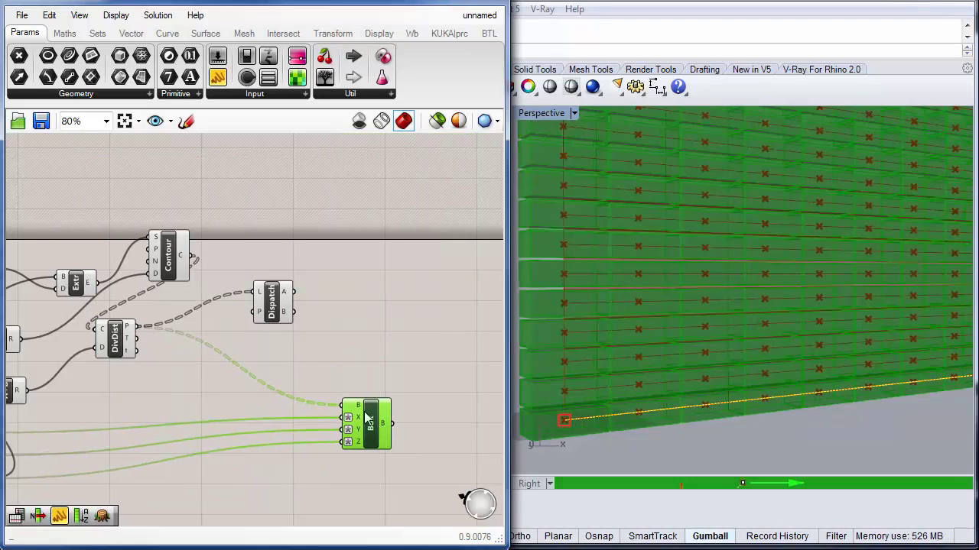
{"action": "left_click_drag", "start_coordinate": [292, 292], "coordinate": [343, 405]}
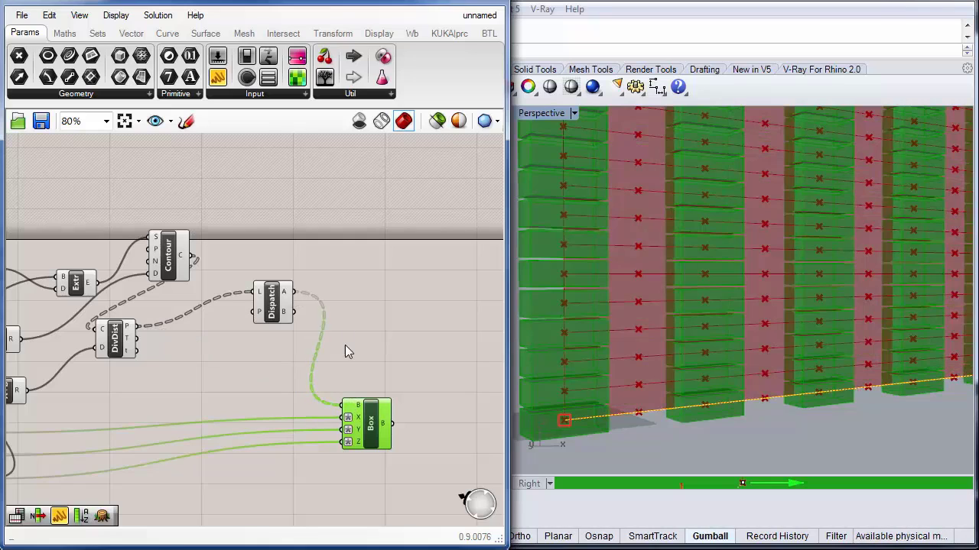
Step: Switch the Box base input to the Dispatch B output and back to the A output
{"action": "right_click_drag", "start_coordinate": [425, 343], "coordinate": [398, 368]}
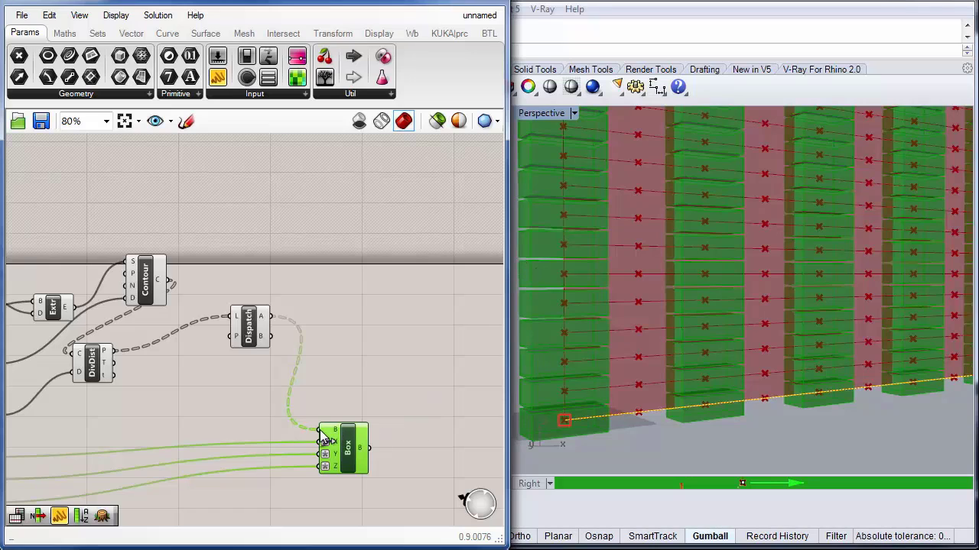
{"action": "left_click_drag", "start_coordinate": [321, 430], "coordinate": [271, 336]}
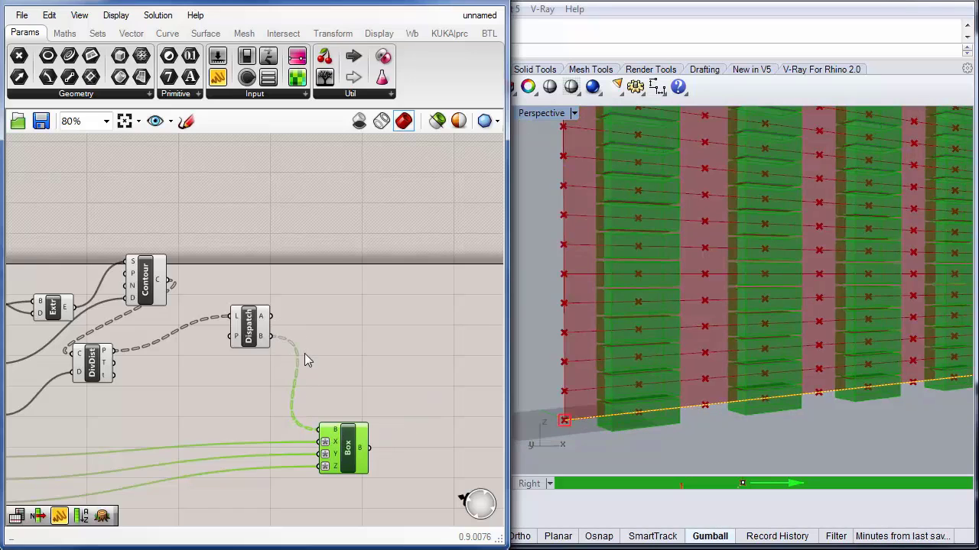
{"action": "left_click_drag", "start_coordinate": [321, 430], "coordinate": [270, 316]}
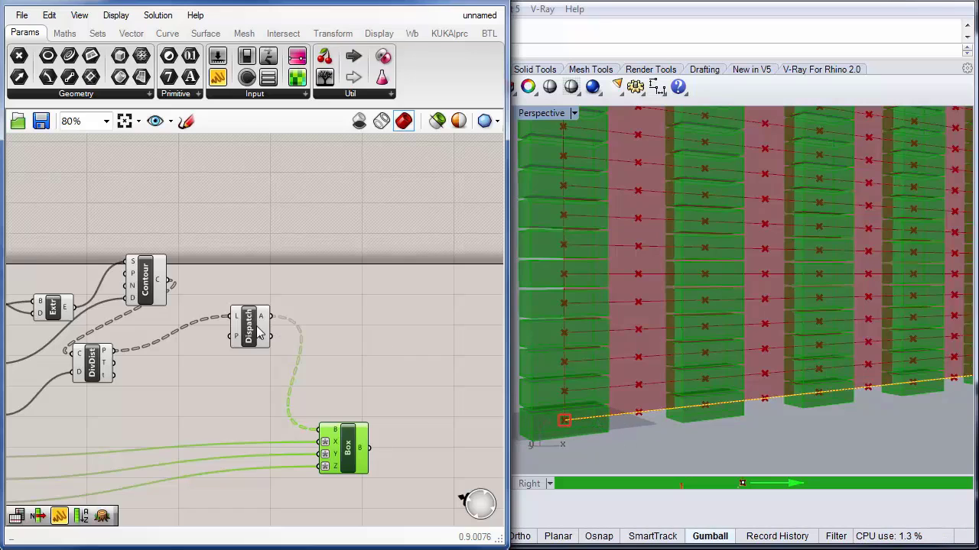
Step: Rearrange the Divide Distance, Contour and Dispatch components into a tidier layout on the canvas
{"action": "mouse_move", "coordinate": [257, 327]}
{"action": "left_mouse_down"}
{"action": "mouse_move", "coordinate": [233, 325]}
{"action": "mouse_move", "coordinate": [256, 325]}
{"action": "left_mouse_up"}
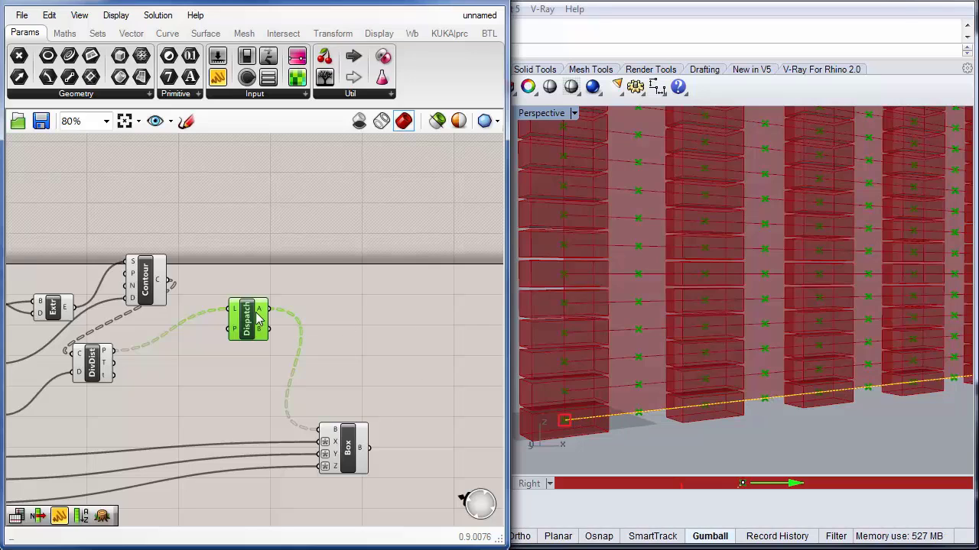
{"action": "left_click_drag", "start_coordinate": [258, 321], "coordinate": [281, 349]}
{"action": "right_click_drag", "start_coordinate": [192, 403], "coordinate": [249, 380]}
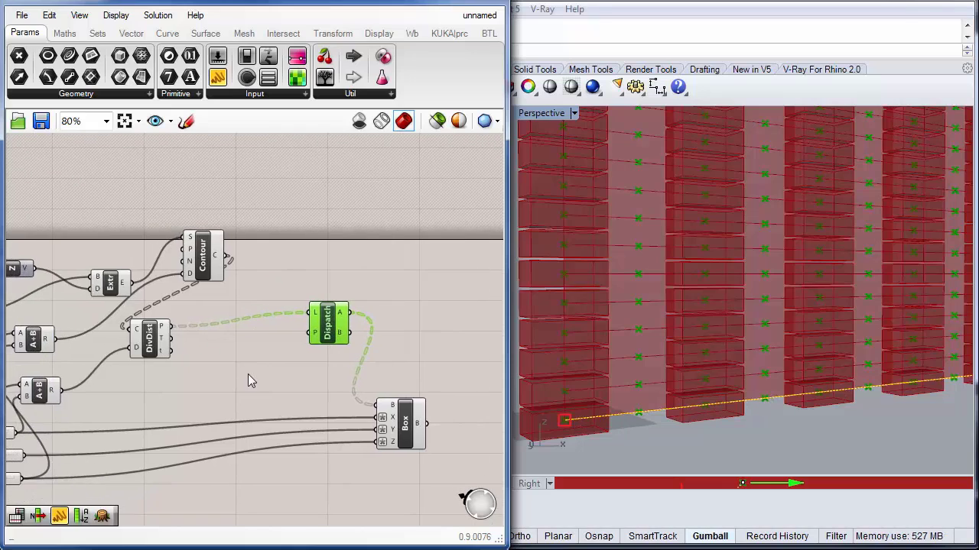
{"action": "left_click_drag", "start_coordinate": [153, 342], "coordinate": [224, 344]}
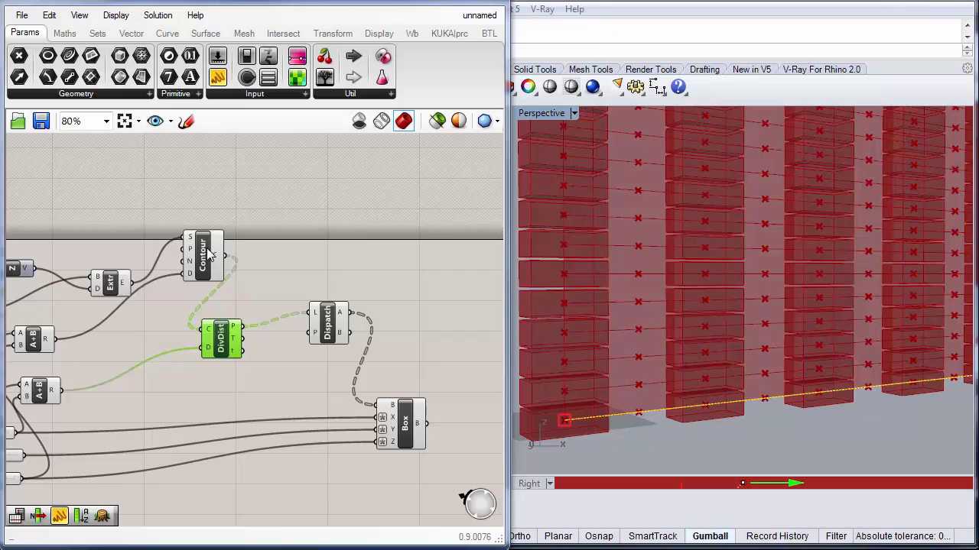
{"action": "left_click_drag", "start_coordinate": [197, 280], "coordinate": [174, 268]}
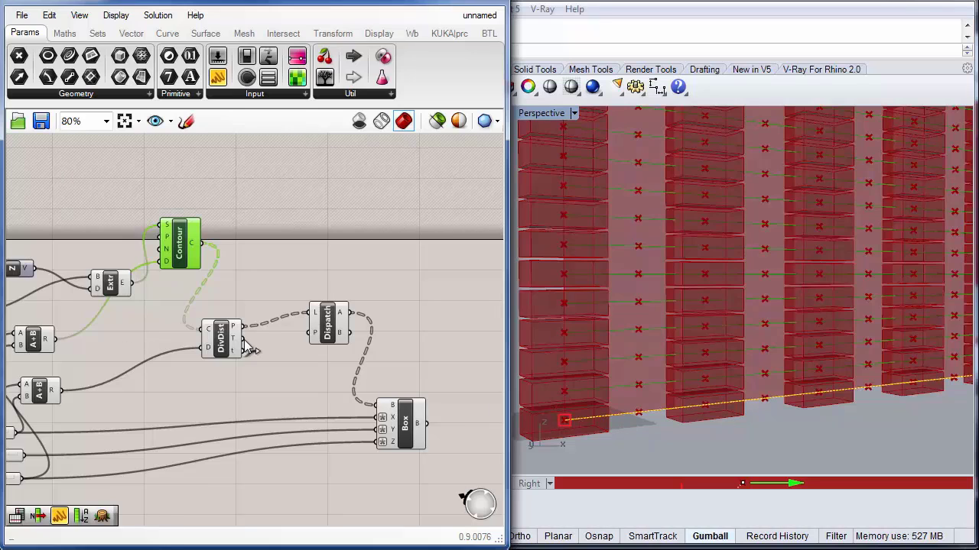
{"action": "left_click_drag", "start_coordinate": [331, 327], "coordinate": [277, 304]}
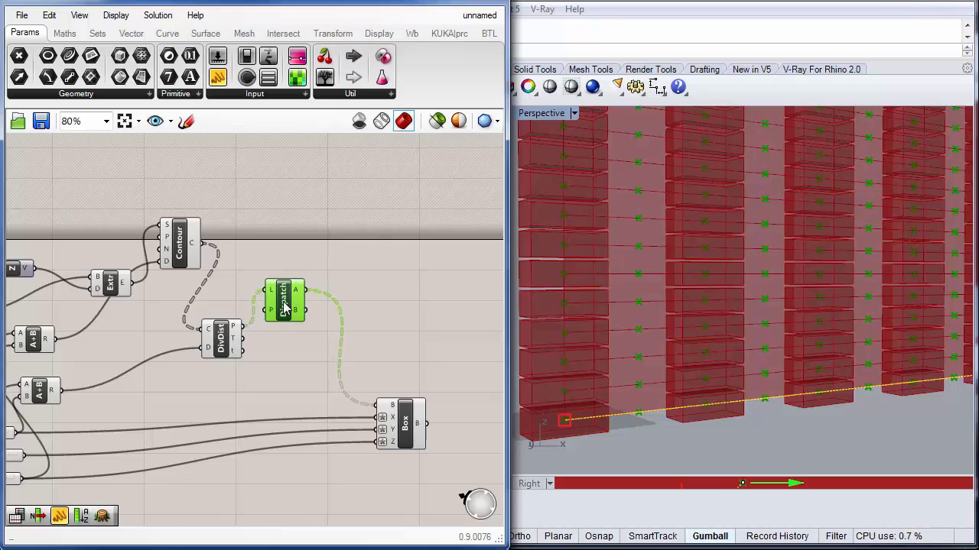
Step: Insert a Flip Matrix component between the Dispatch A output and the Box base input
{"action": "double_click", "coordinate": [345, 269]}
{"action": "type", "text": "flip"}
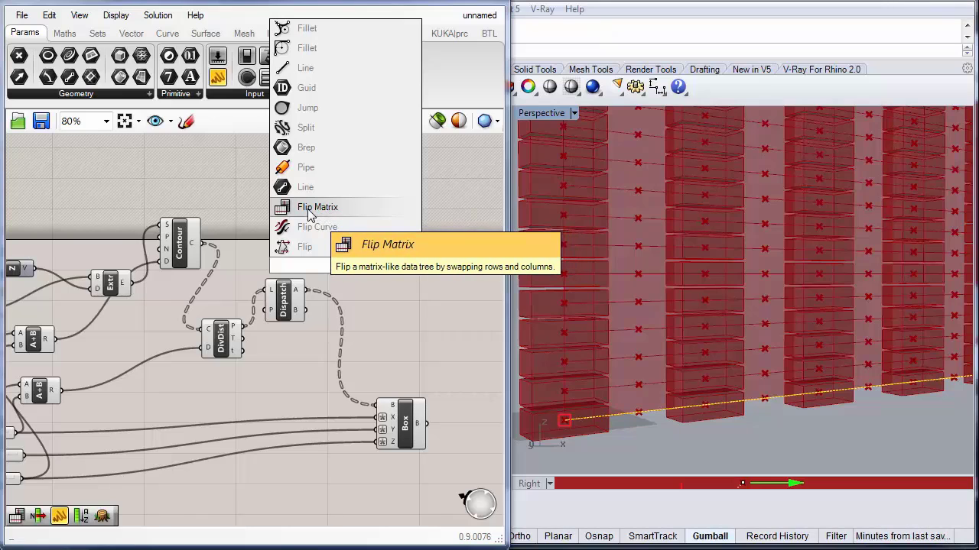
{"action": "left_click", "coordinate": [310, 213]}
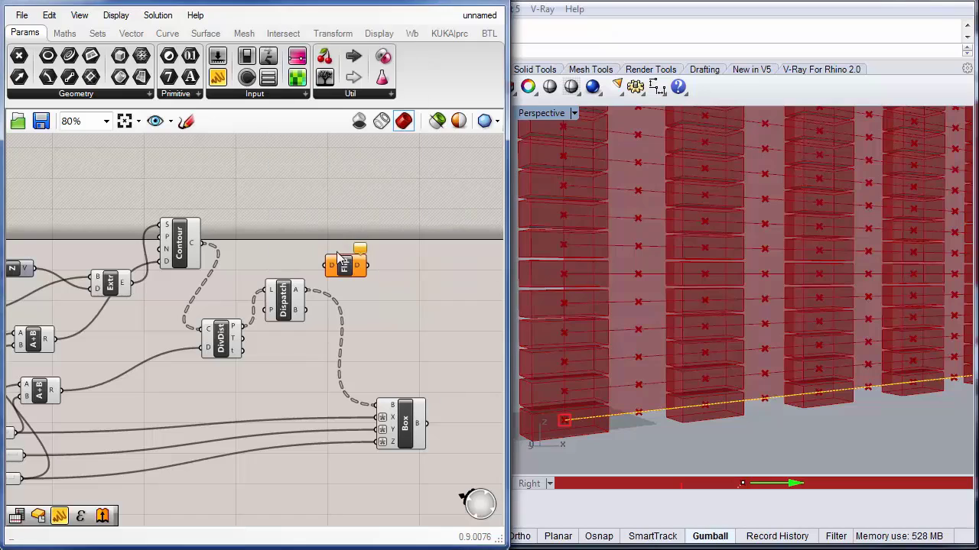
{"action": "left_click_drag", "start_coordinate": [360, 272], "coordinate": [381, 287]}
{"action": "left_click_drag", "start_coordinate": [306, 289], "coordinate": [349, 281]}
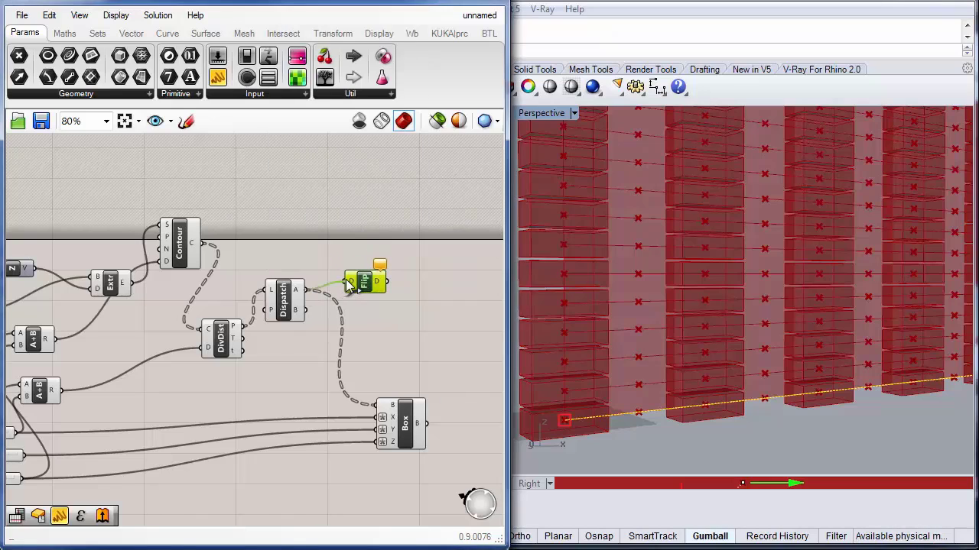
{"action": "left_click_drag", "start_coordinate": [379, 406], "coordinate": [390, 285]}
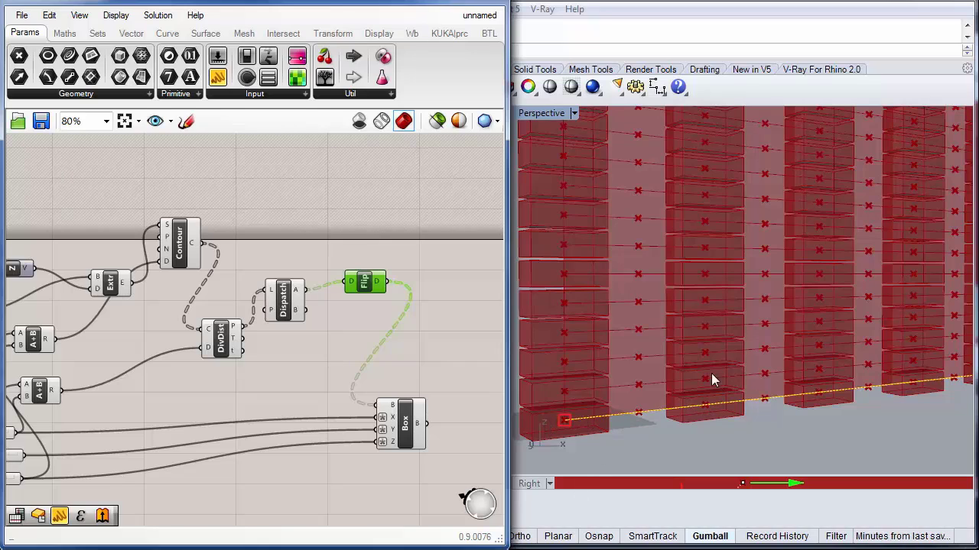
Step: Reconnect the Box base input to the Dispatch B output and reposition the Flip Matrix component
{"action": "left_click_drag", "start_coordinate": [371, 283], "coordinate": [367, 258]}
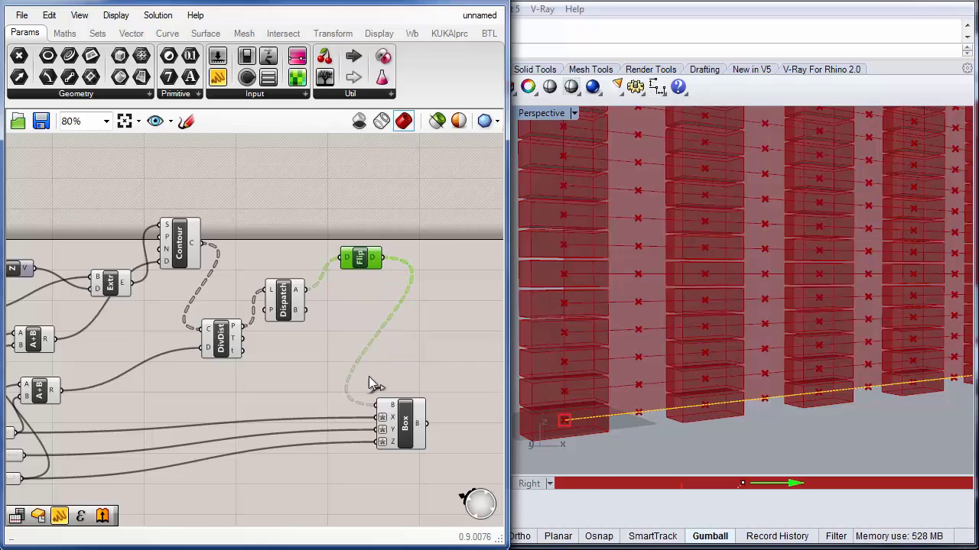
{"action": "left_click_drag", "start_coordinate": [381, 405], "coordinate": [306, 310]}
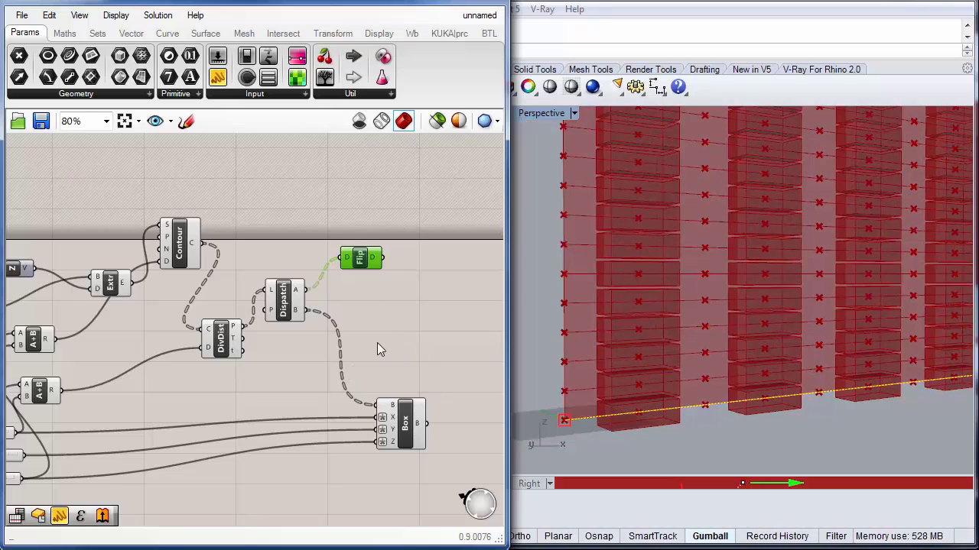
{"action": "right_click_drag", "start_coordinate": [377, 351], "coordinate": [244, 371]}
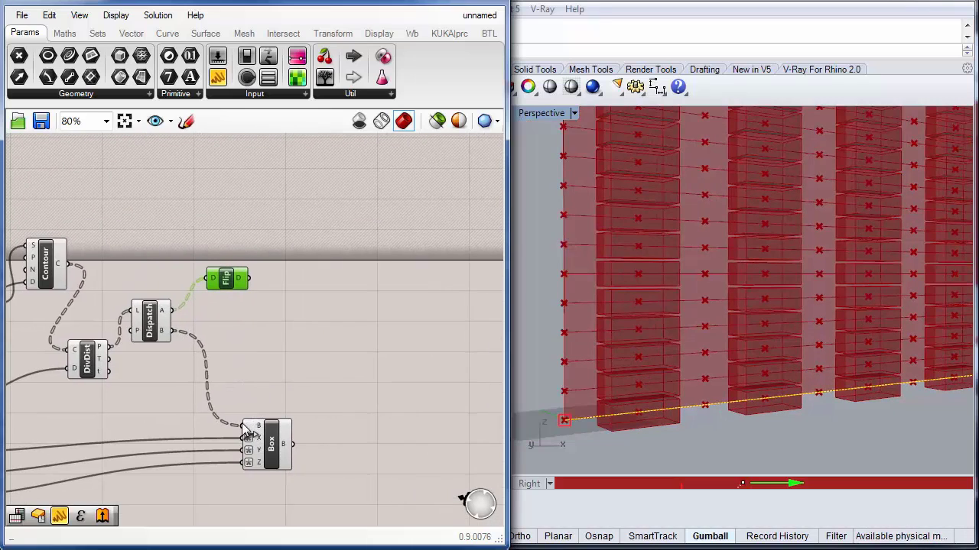
{"action": "left_click_drag", "start_coordinate": [232, 282], "coordinate": [218, 271]}
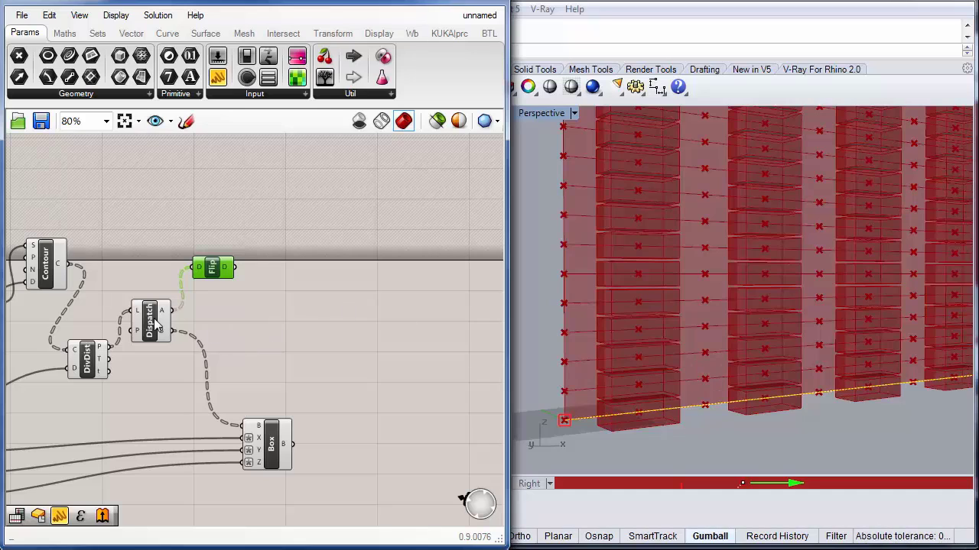
{"action": "left_click_drag", "start_coordinate": [151, 321], "coordinate": [155, 315]}
{"action": "left_click_drag", "start_coordinate": [212, 274], "coordinate": [214, 270]}
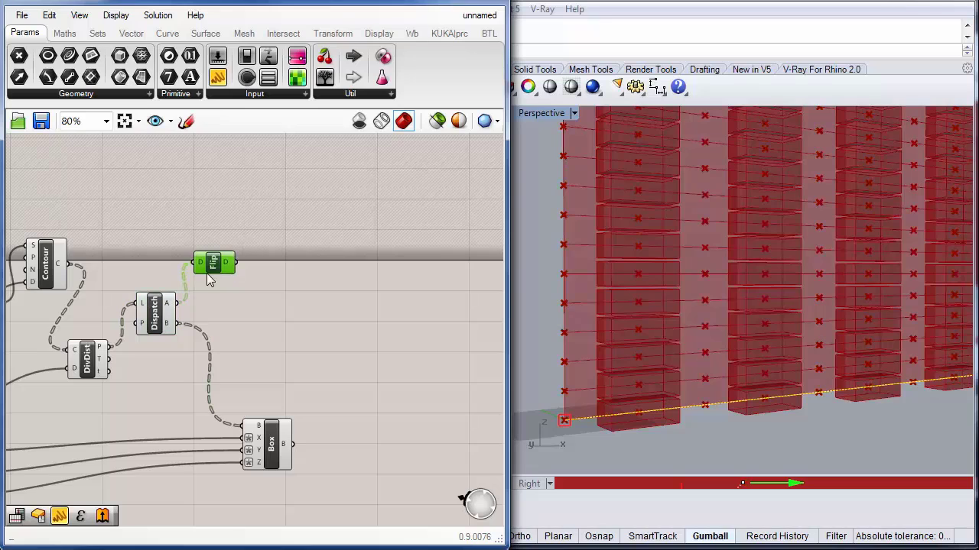
Step: Add a second Dispatch fed by the Flip Matrix output and connect its A output to the Box base input
{"action": "double_click", "coordinate": [290, 328]}
{"action": "type", "text": "disp"}
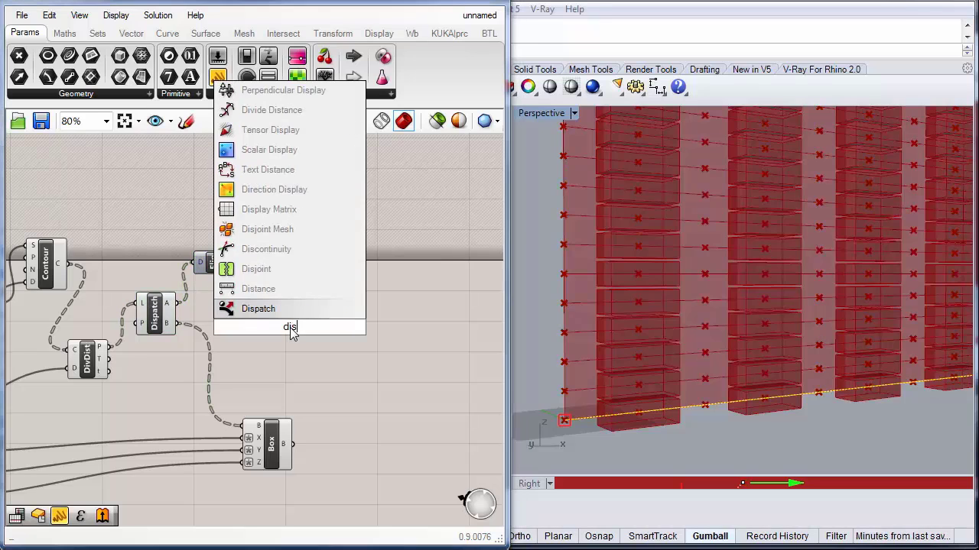
{"action": "left_click", "coordinate": [273, 309]}
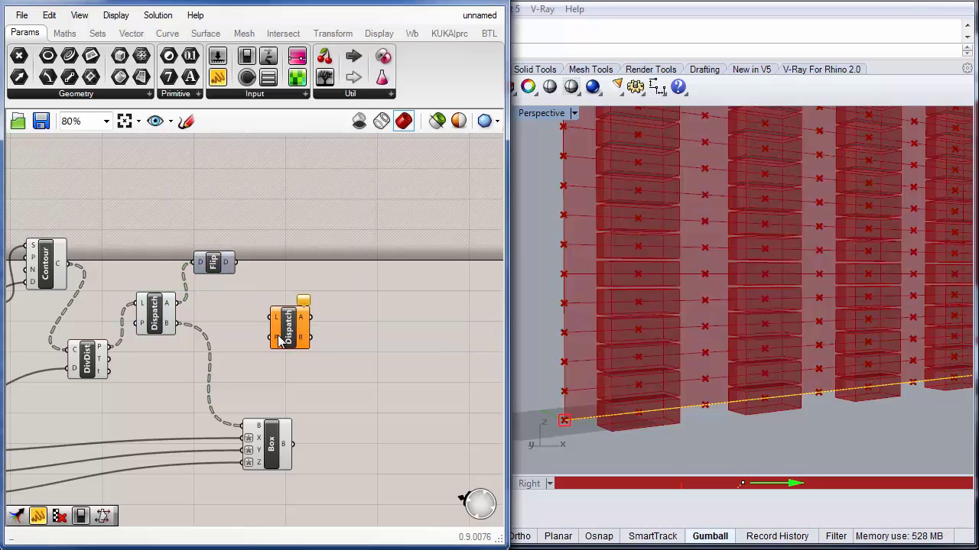
{"action": "left_click_drag", "start_coordinate": [282, 329], "coordinate": [302, 276]}
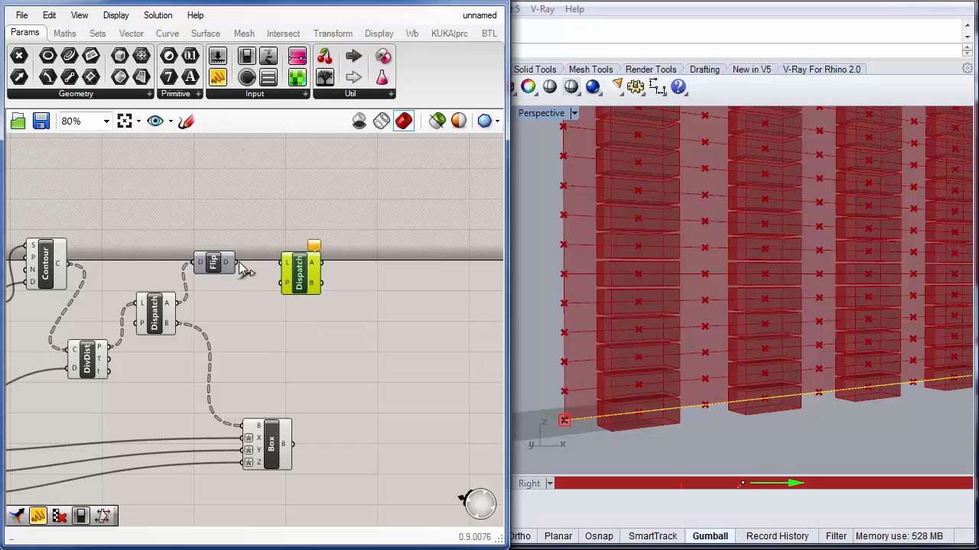
{"action": "left_click_drag", "start_coordinate": [236, 262], "coordinate": [282, 263]}
{"action": "left_click_drag", "start_coordinate": [246, 426], "coordinate": [323, 263]}
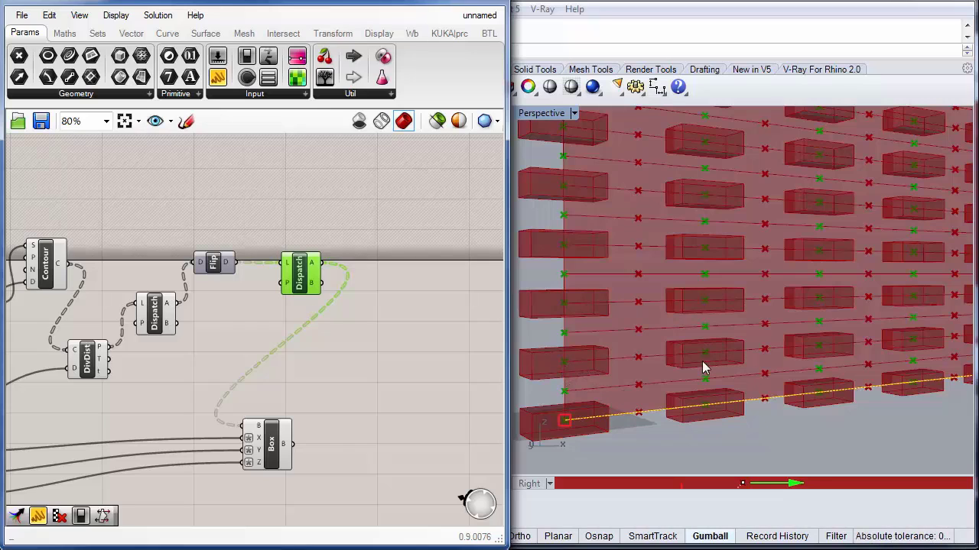
Step: Try feeding the second Dispatch straight from the first Dispatch A output, then restore the Flip Matrix connection
{"action": "left_click_drag", "start_coordinate": [213, 264], "coordinate": [217, 222]}
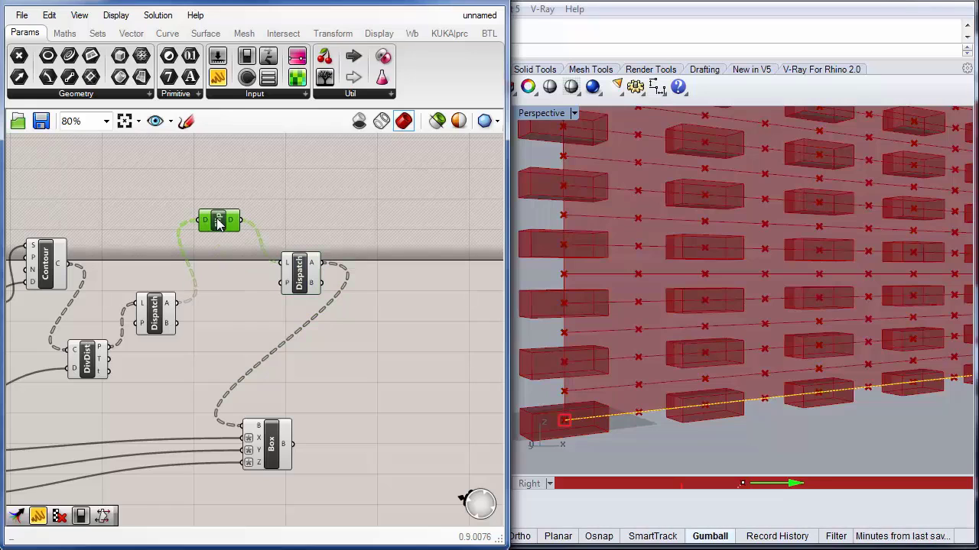
{"action": "left_click_drag", "start_coordinate": [178, 304], "coordinate": [283, 263]}
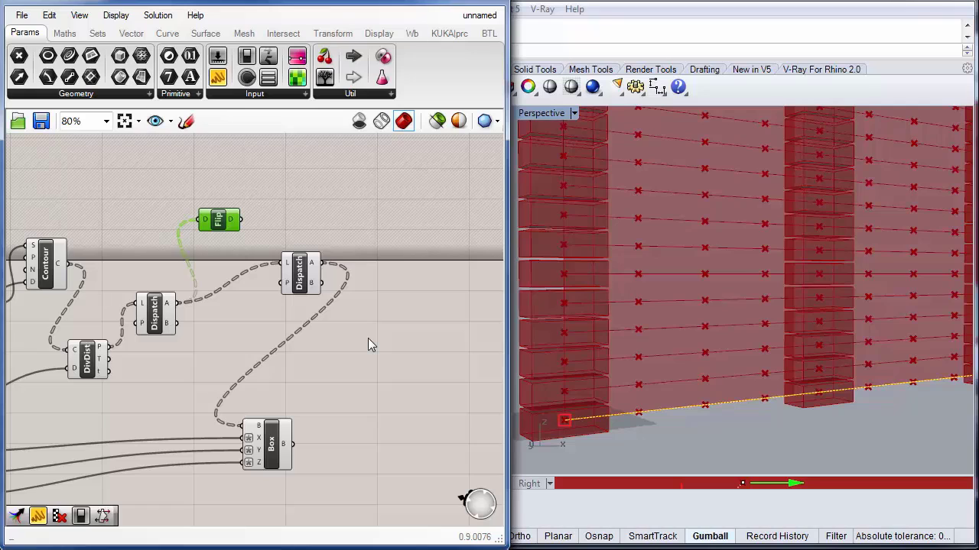
{"action": "left_click_drag", "start_coordinate": [241, 220], "coordinate": [296, 246]}
Step: Duplicate the Flip Matrix and second Dispatch for the first Dispatch's B branch, and connect the new Dispatch B output to the Box base
{"action": "left_click", "coordinate": [220, 229]}
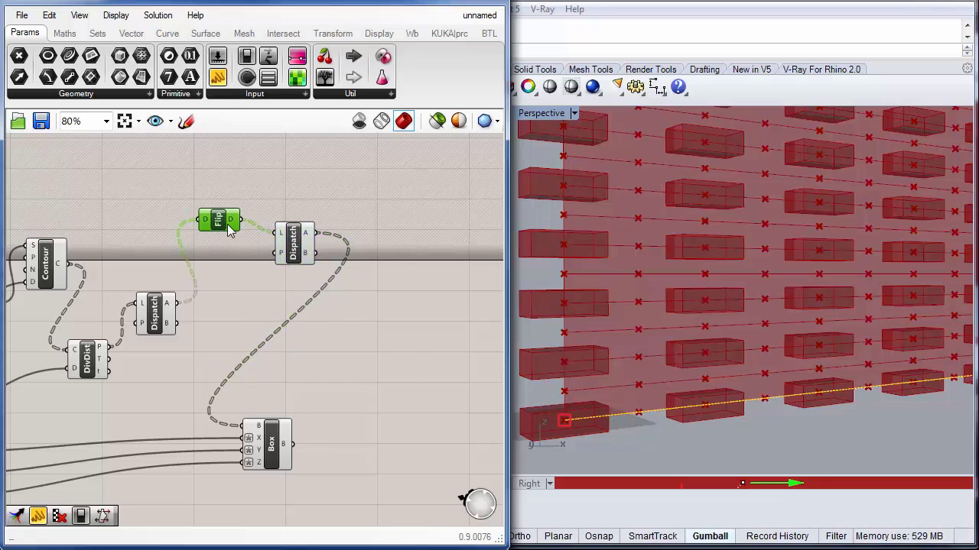
{"action": "left_click_drag", "start_coordinate": [218, 236], "coordinate": [237, 337]}
{"action": "left_click", "coordinate": [291, 256]}
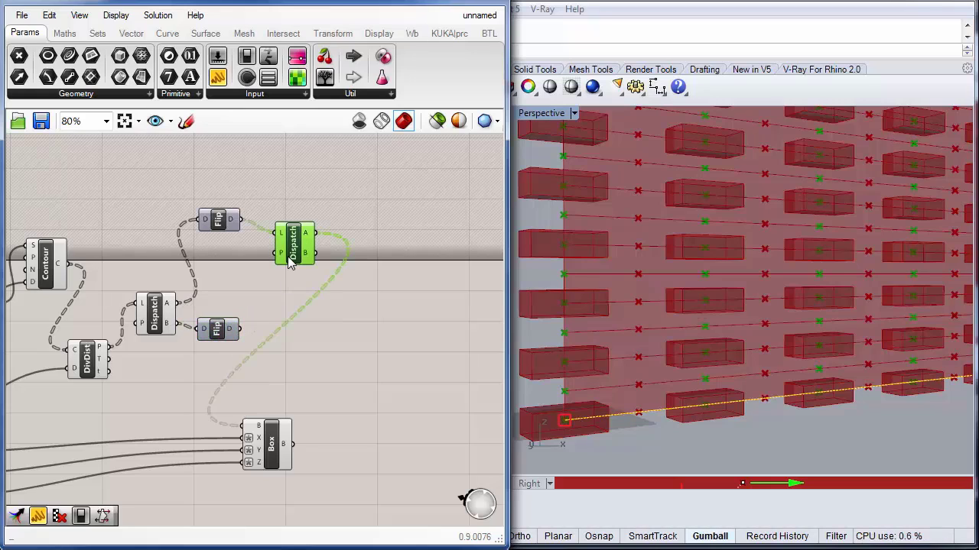
{"action": "left_click_drag", "start_coordinate": [291, 276], "coordinate": [290, 327], "text": "alt"}
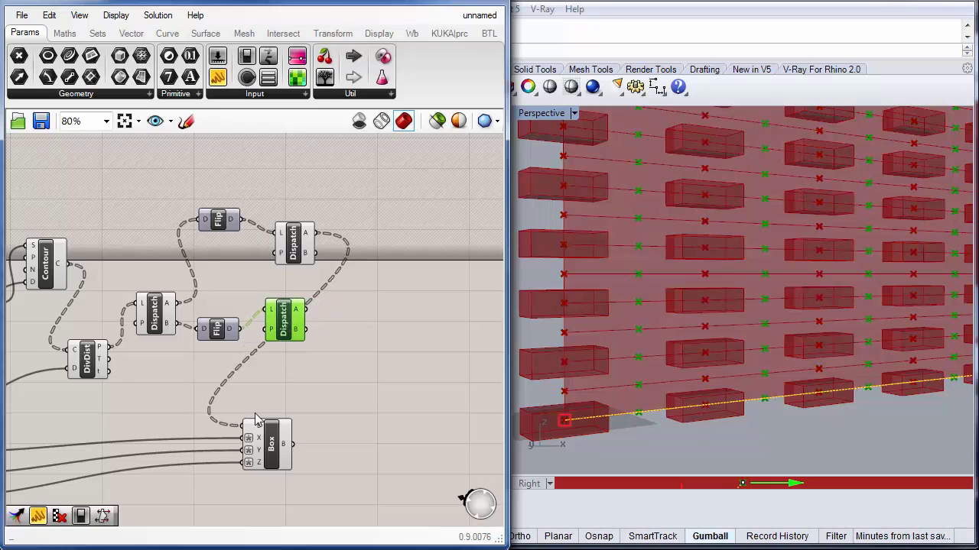
{"action": "left_click_drag", "start_coordinate": [243, 425], "coordinate": [334, 346]}
{"action": "left_click_drag", "start_coordinate": [313, 340], "coordinate": [308, 332]}
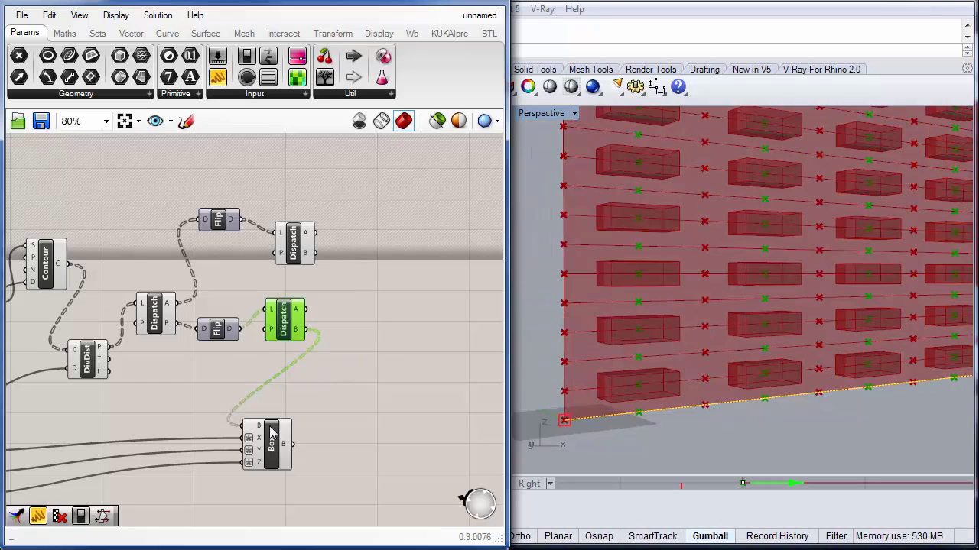
Step: Try connecting the Box base input to several Dispatch and Flip outputs, and reposition the Box and upper Dispatch components
{"action": "left_click_drag", "start_coordinate": [243, 426], "coordinate": [315, 253]}
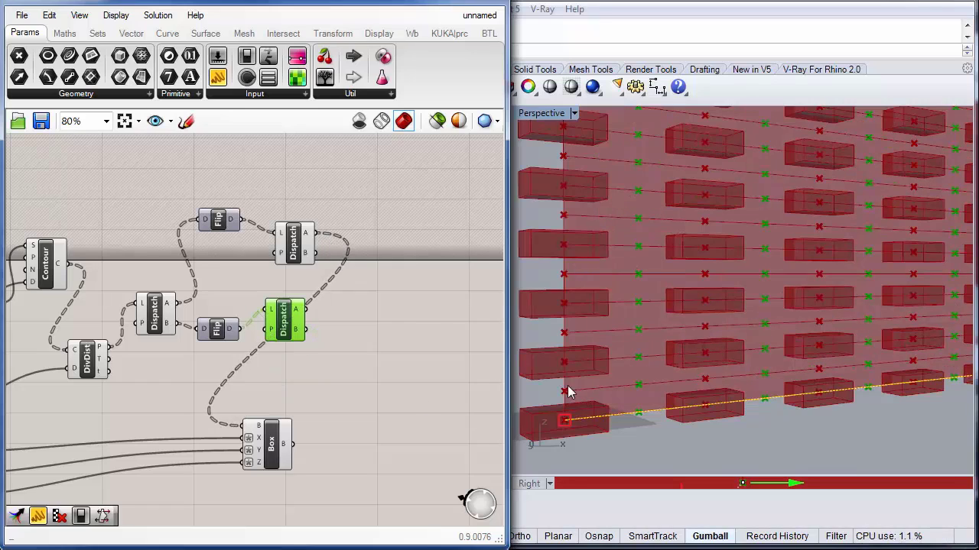
{"action": "left_click_drag", "start_coordinate": [243, 426], "coordinate": [239, 328]}
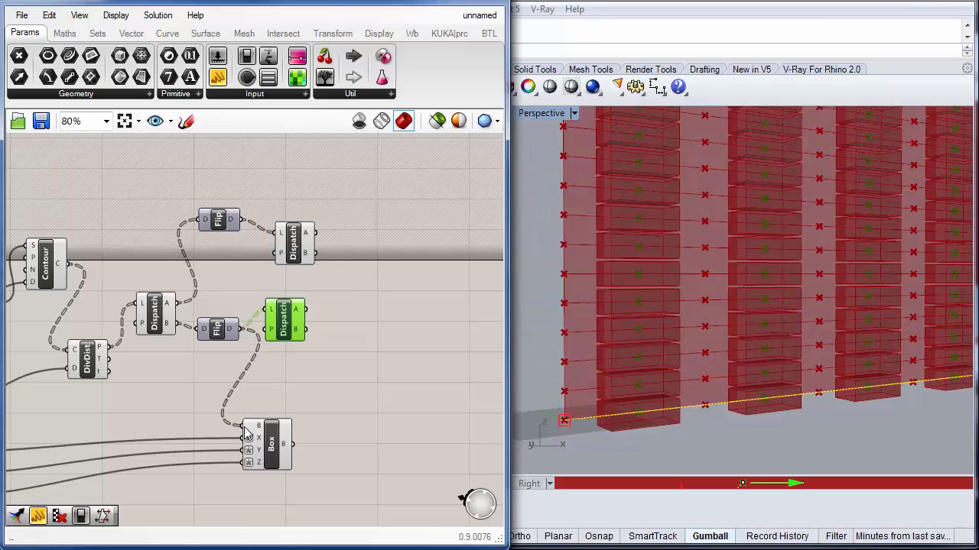
{"action": "left_click_drag", "start_coordinate": [244, 425], "coordinate": [249, 267]}
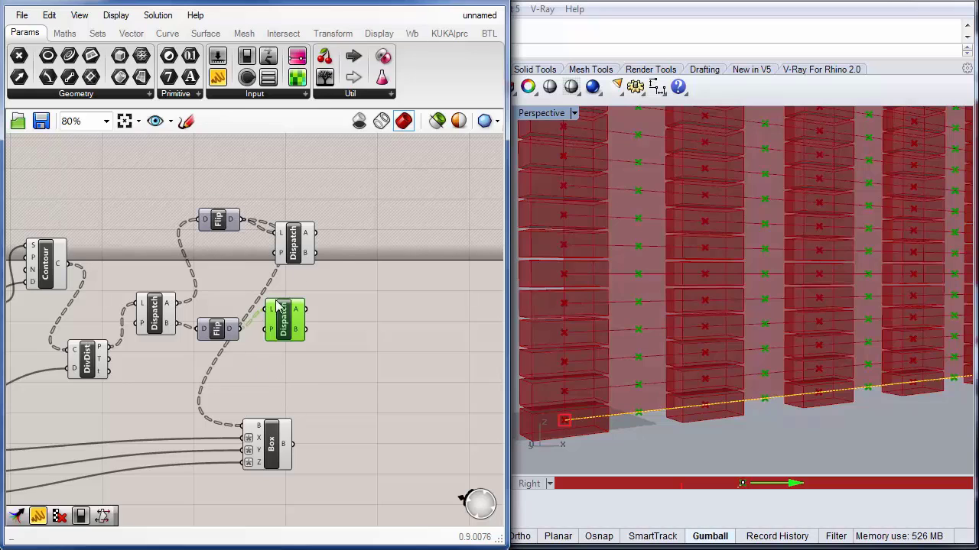
{"action": "left_click_drag", "start_coordinate": [242, 426], "coordinate": [321, 370]}
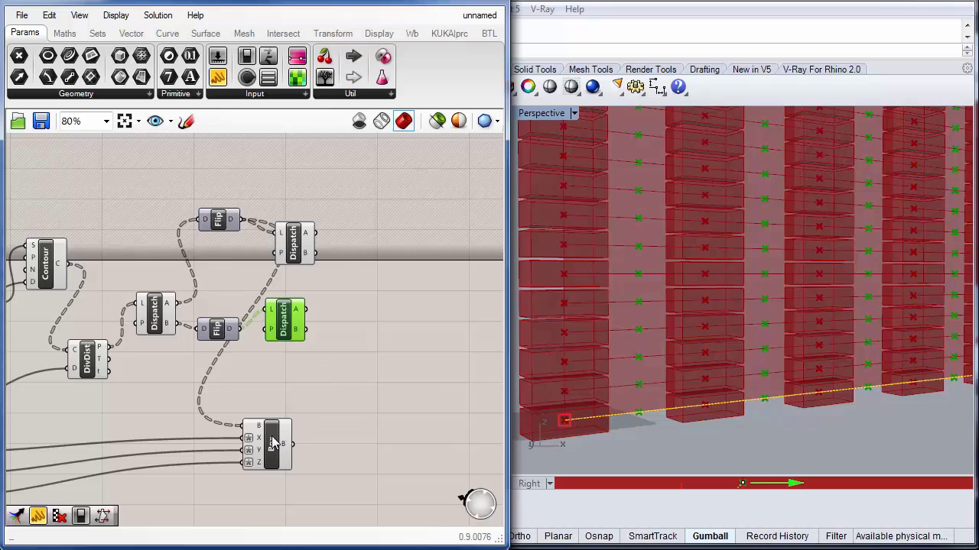
{"action": "left_click_drag", "start_coordinate": [272, 438], "coordinate": [311, 389]}
{"action": "left_click", "coordinate": [296, 215]}
{"action": "left_click_drag", "start_coordinate": [293, 234], "coordinate": [294, 230]}
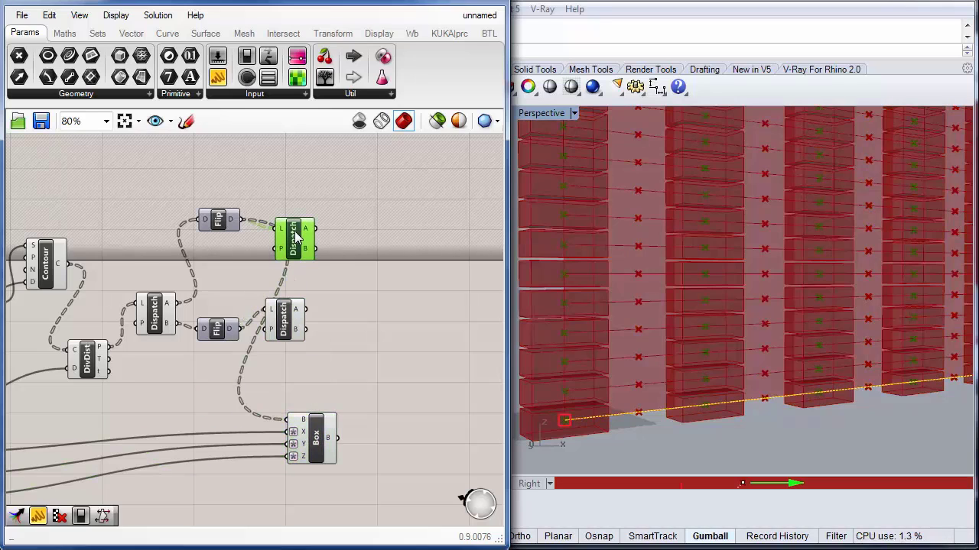
Step: Add a Merge component combining the upper Dispatch A and lower Dispatch B outputs, and feed its result into the Box base input
{"action": "double_click", "coordinate": [369, 281]}
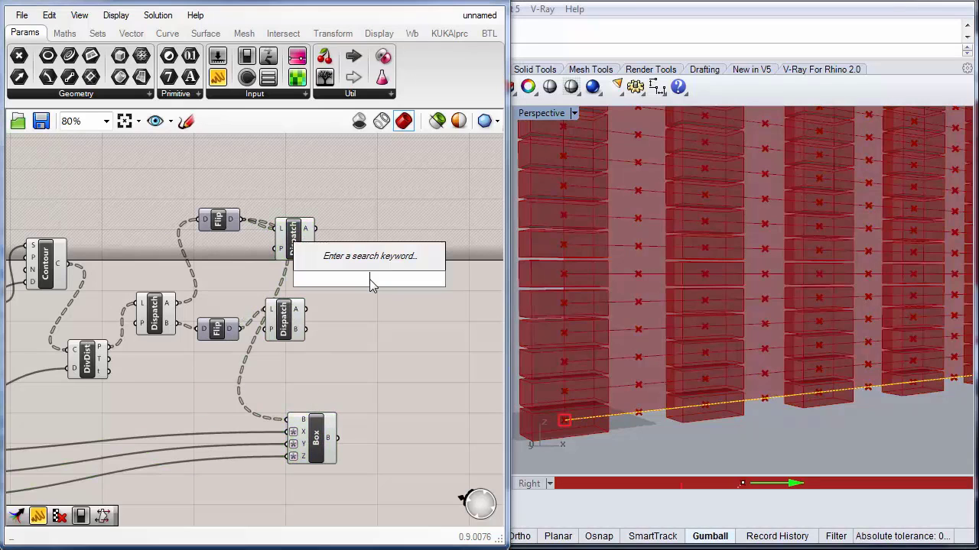
{"action": "type", "text": "merg"}
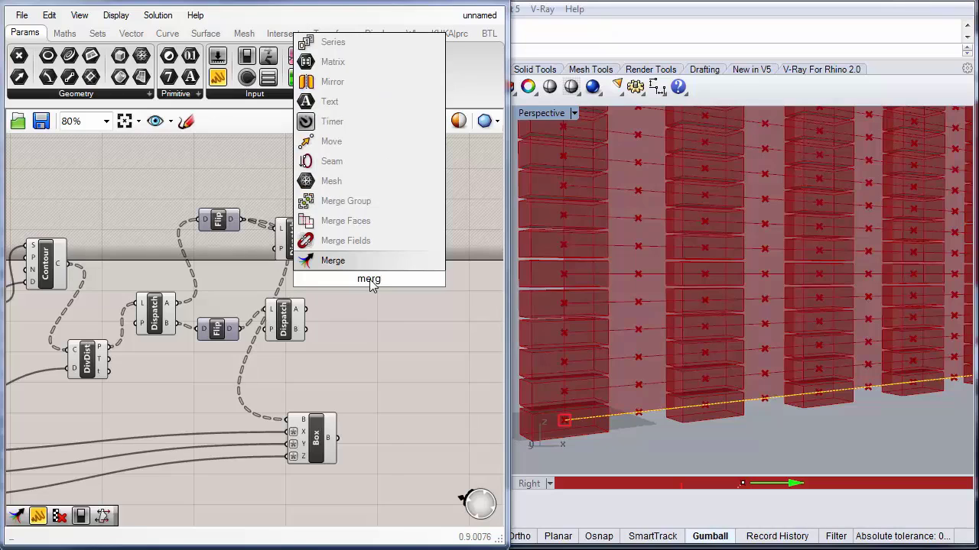
{"action": "left_click", "coordinate": [333, 260]}
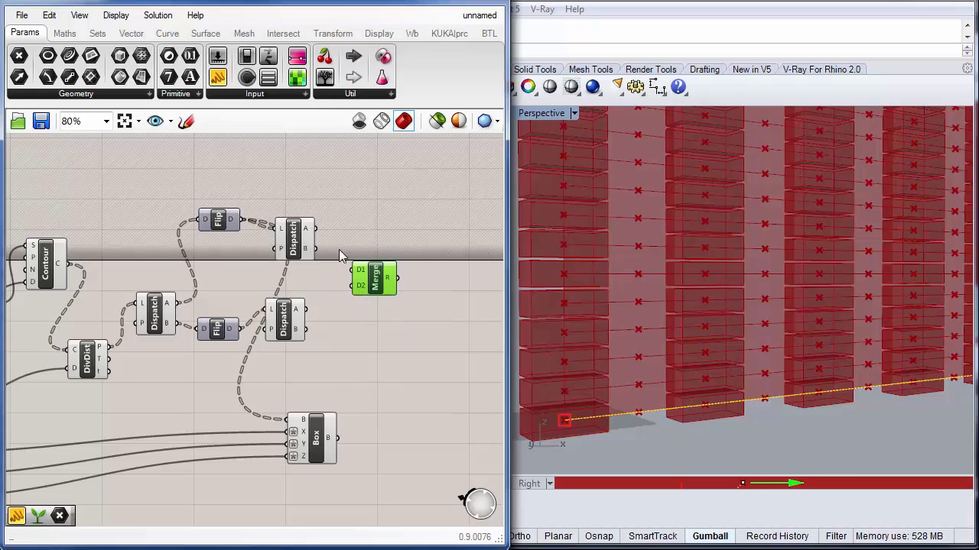
{"action": "mouse_move", "coordinate": [314, 228]}
{"action": "left_mouse_down"}
{"action": "mouse_move", "coordinate": [328, 226]}
{"action": "mouse_move", "coordinate": [349, 271]}
{"action": "left_mouse_up"}
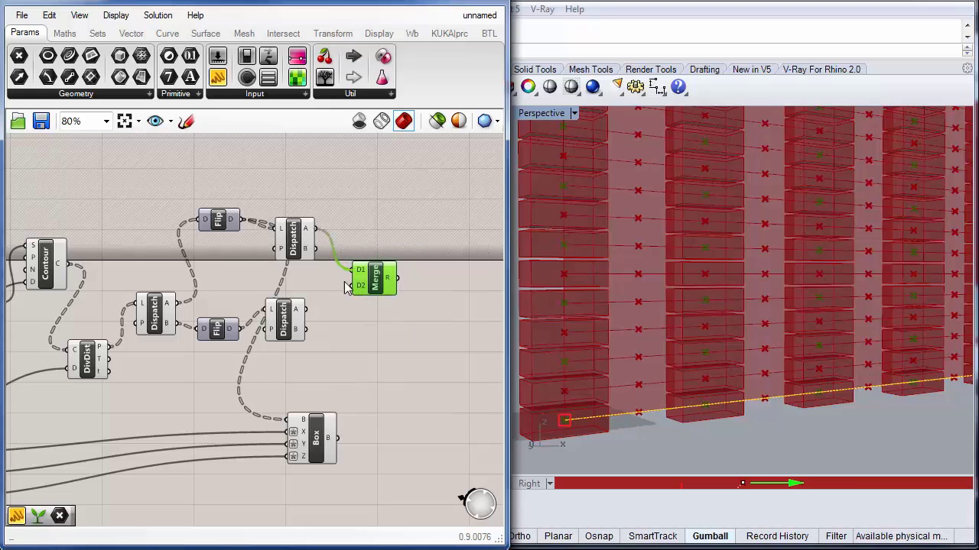
{"action": "left_click_drag", "start_coordinate": [307, 329], "coordinate": [353, 285]}
{"action": "left_click_drag", "start_coordinate": [291, 419], "coordinate": [396, 278]}
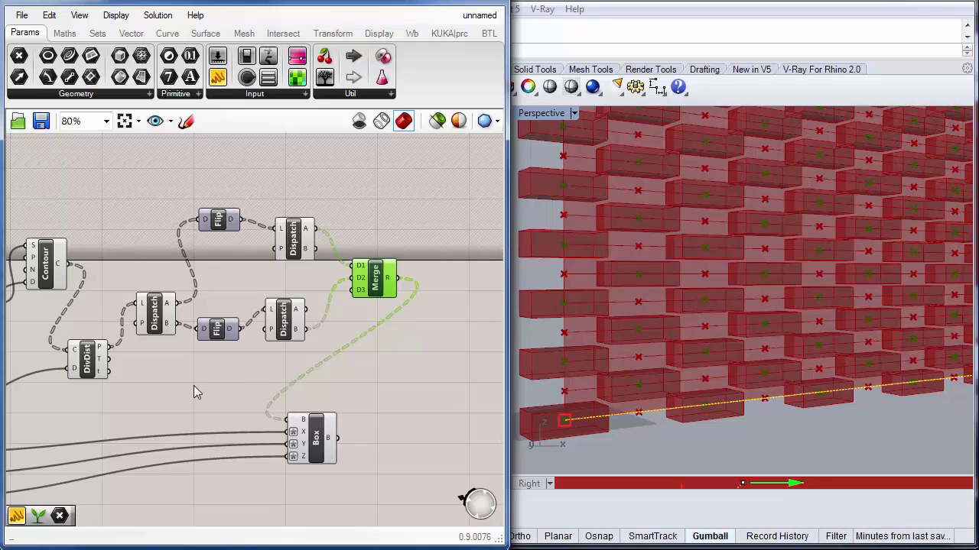
Step: Apply the expression x/2 to the Divide Distance component's D input
{"action": "left_click_drag", "start_coordinate": [157, 386], "coordinate": [292, 355]}
{"action": "right_click_drag", "start_coordinate": [122, 394], "coordinate": [299, 329]}
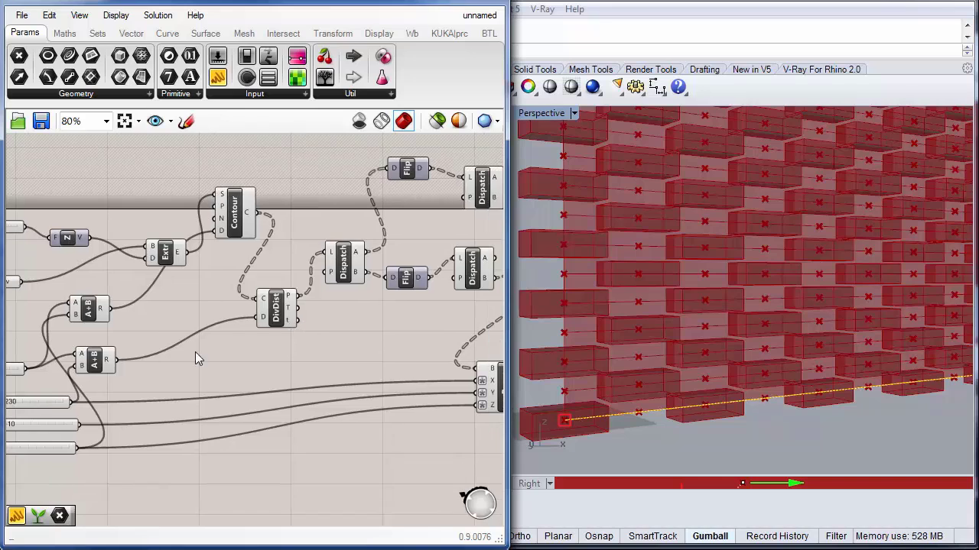
{"action": "right_click_drag", "start_coordinate": [195, 353], "coordinate": [240, 336]}
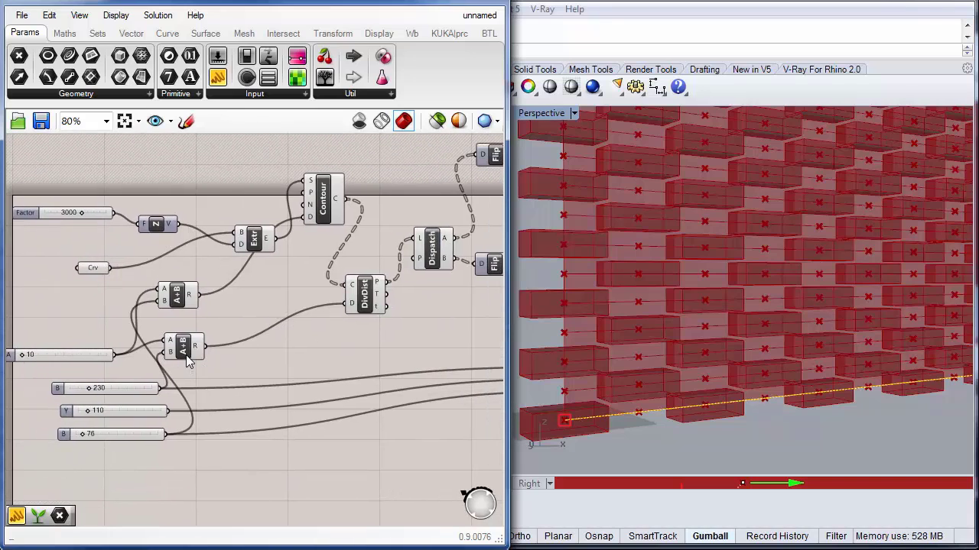
{"action": "left_click_drag", "start_coordinate": [188, 346], "coordinate": [219, 348]}
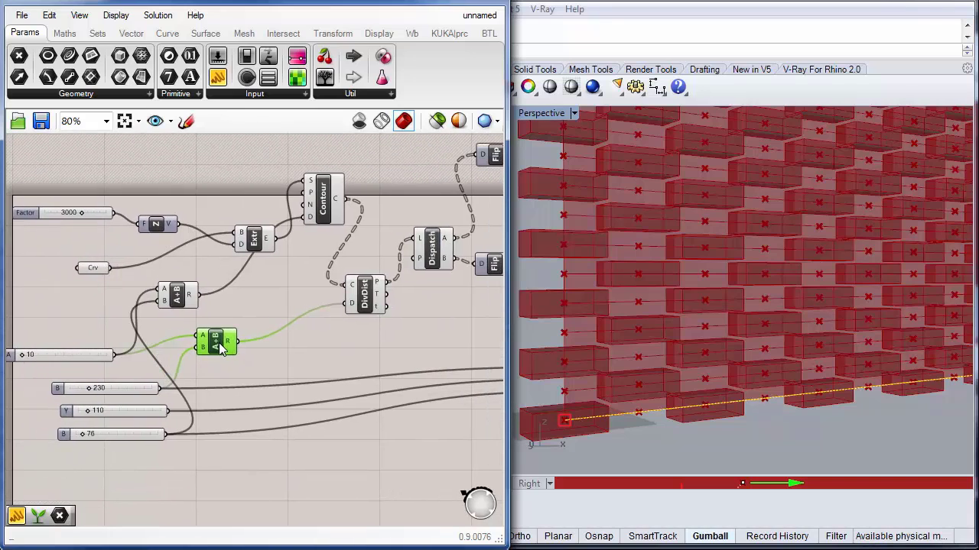
{"action": "right_click", "coordinate": [350, 306]}
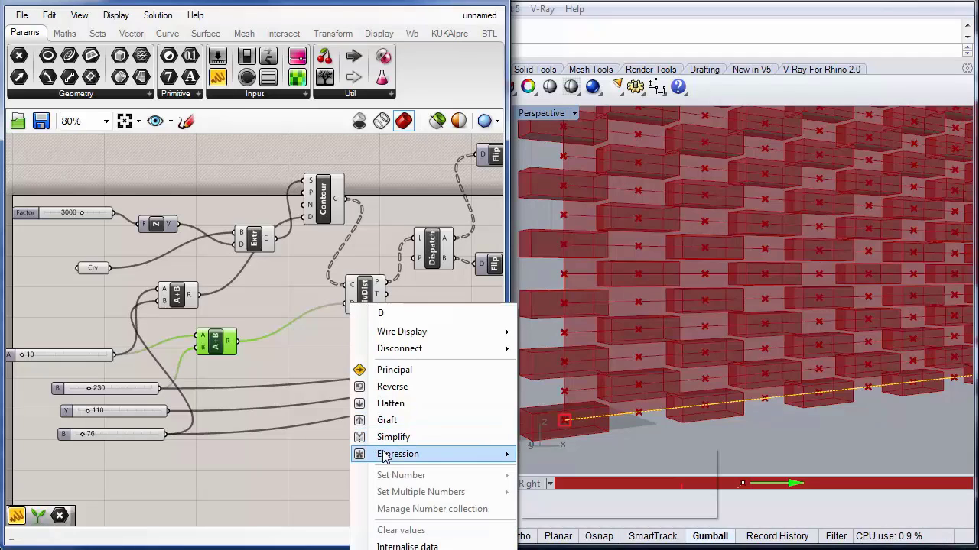
{"action": "mouse_move", "coordinate": [383, 454]}
{"action": "left_click", "coordinate": [566, 471]}
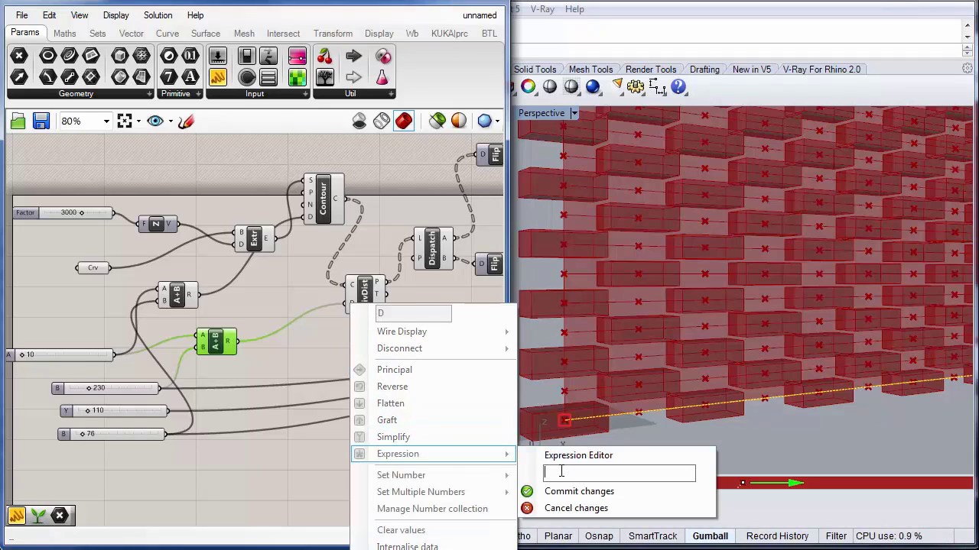
{"action": "type", "text": "x/2"}
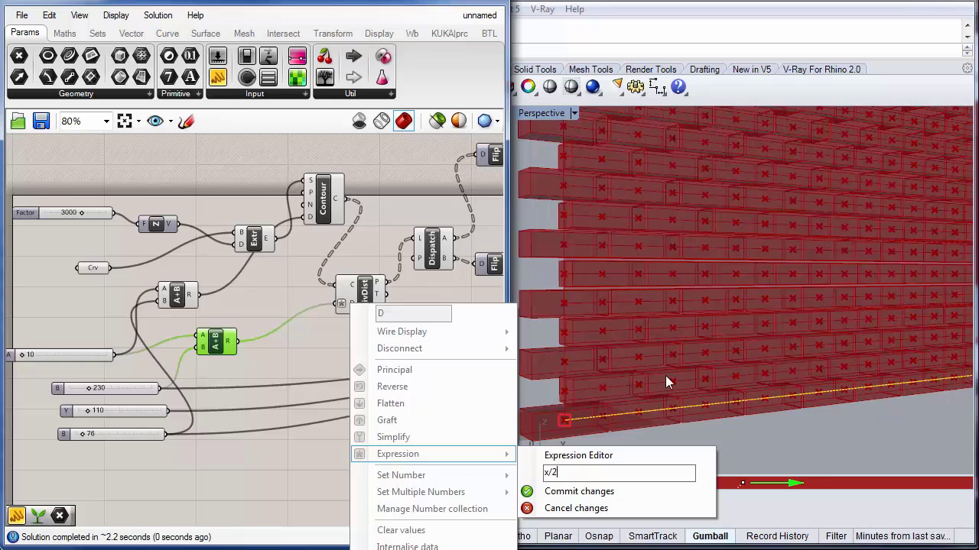
{"action": "left_click", "coordinate": [299, 354]}
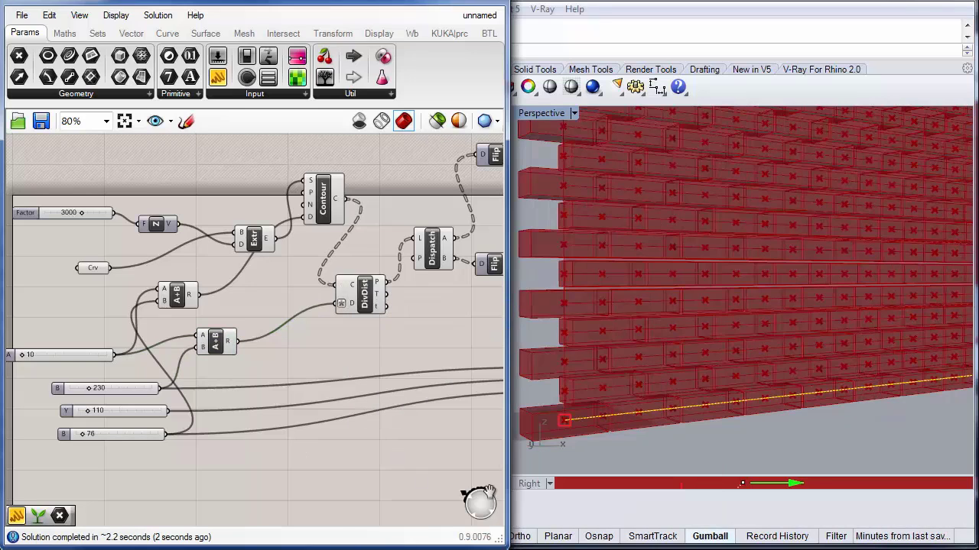
Step: Examine the staggered box wall in the Rhino viewport by zooming and panning around it
{"action": "right_click_drag", "start_coordinate": [724, 359], "coordinate": [652, 354]}
{"action": "mouse_move", "coordinate": [668, 318]}
{"action": "right_mouse_down"}
{"action": "mouse_move", "coordinate": [753, 327]}
{"action": "mouse_move", "coordinate": [710, 354]}
{"action": "mouse_move", "coordinate": [712, 327]}
{"action": "mouse_move", "coordinate": [792, 301]}
{"action": "mouse_move", "coordinate": [708, 288]}
{"action": "mouse_move", "coordinate": [769, 301]}
{"action": "mouse_move", "coordinate": [671, 310]}
{"action": "right_mouse_up"}
{"action": "scroll", "coordinate": [670, 307], "scroll_direction": "up", "scroll_amount": 3}
{"action": "scroll", "coordinate": [670, 313], "scroll_direction": "up", "scroll_amount": 5}
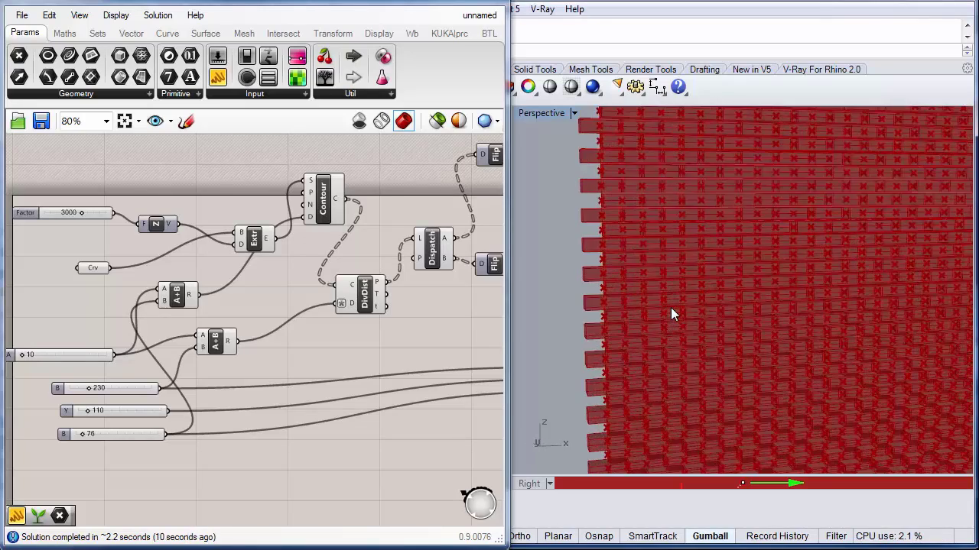
{"action": "right_click_drag", "start_coordinate": [609, 280], "coordinate": [589, 202]}
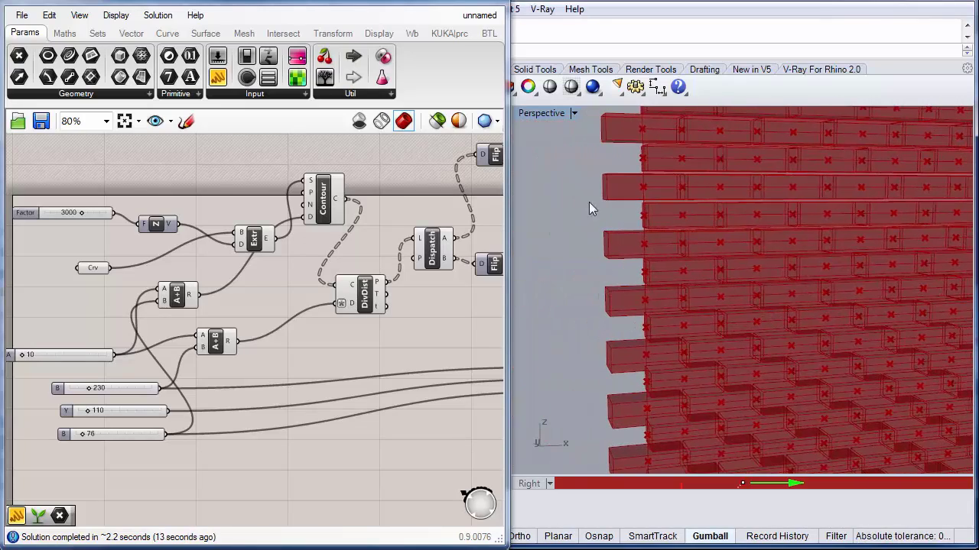
{"action": "scroll", "coordinate": [693, 262], "scroll_direction": "down", "scroll_amount": 6}
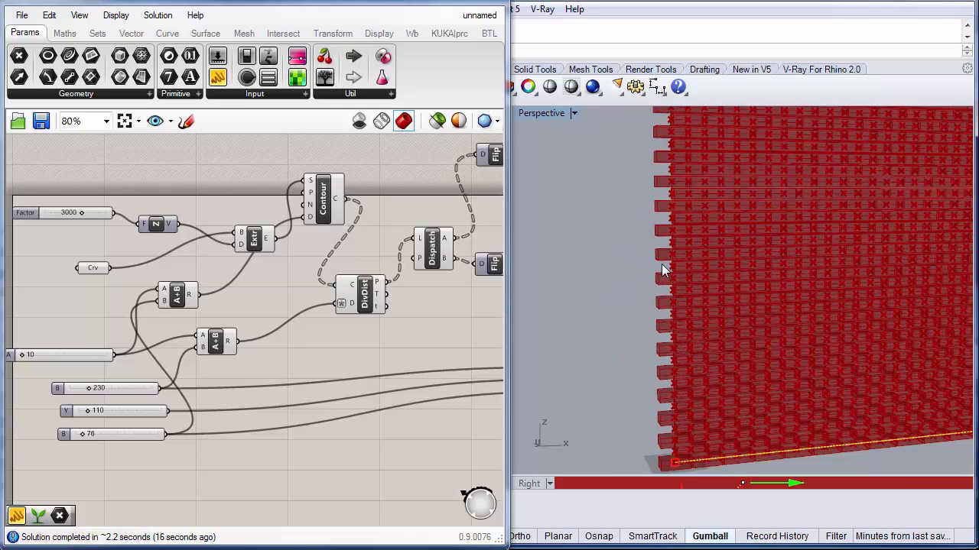
{"action": "right_click_drag", "start_coordinate": [777, 284], "coordinate": [684, 267]}
{"action": "scroll", "coordinate": [683, 261], "scroll_direction": "down", "scroll_amount": 5}
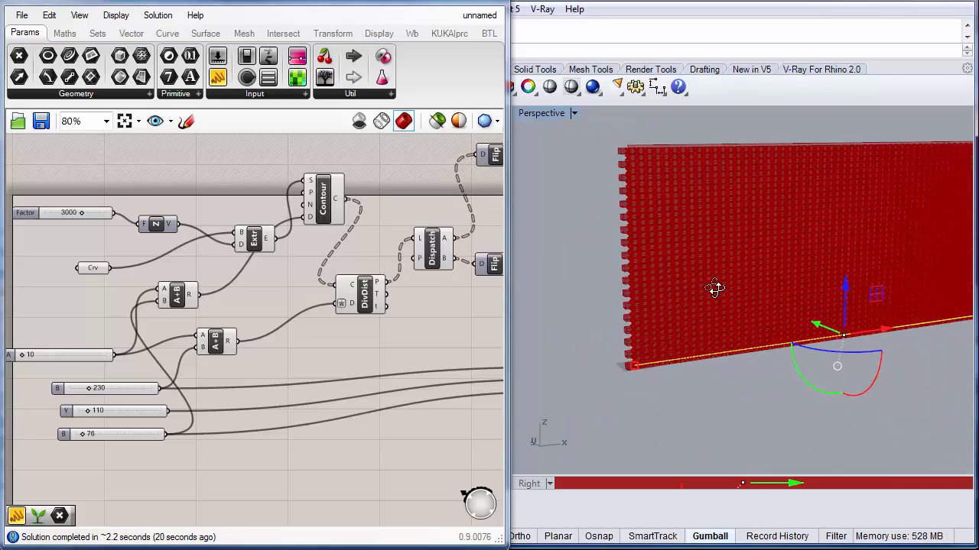
Step: Reposition the Box component and turn off the Merge component's preview
{"action": "right_click_drag", "start_coordinate": [434, 341], "coordinate": [211, 334]}
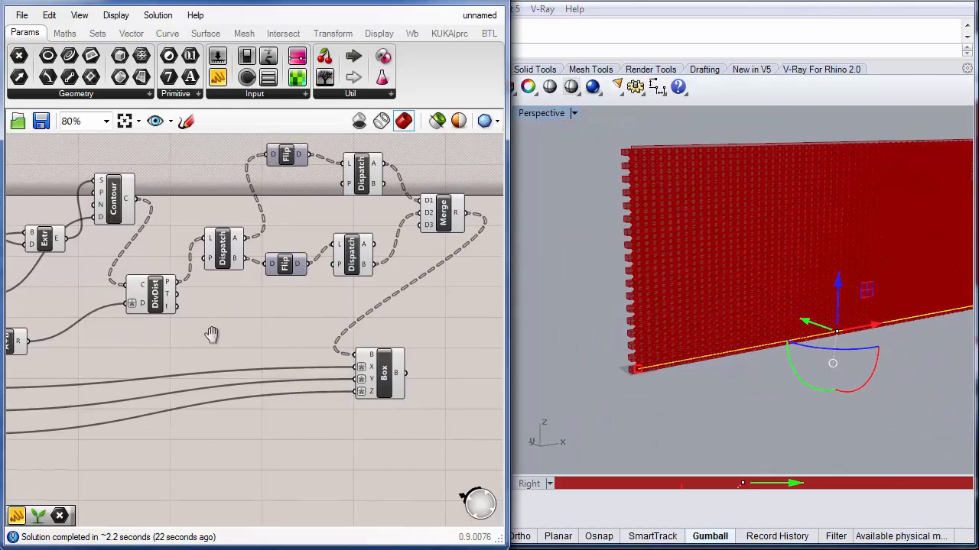
{"action": "right_click_drag", "start_coordinate": [322, 313], "coordinate": [226, 326]}
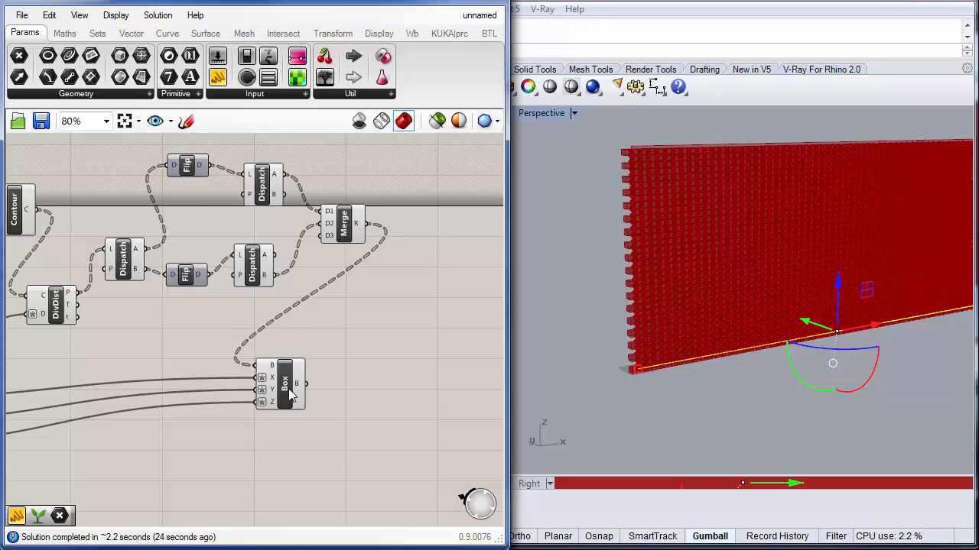
{"action": "left_click_drag", "start_coordinate": [288, 388], "coordinate": [365, 402]}
{"action": "left_click", "coordinate": [386, 307]}
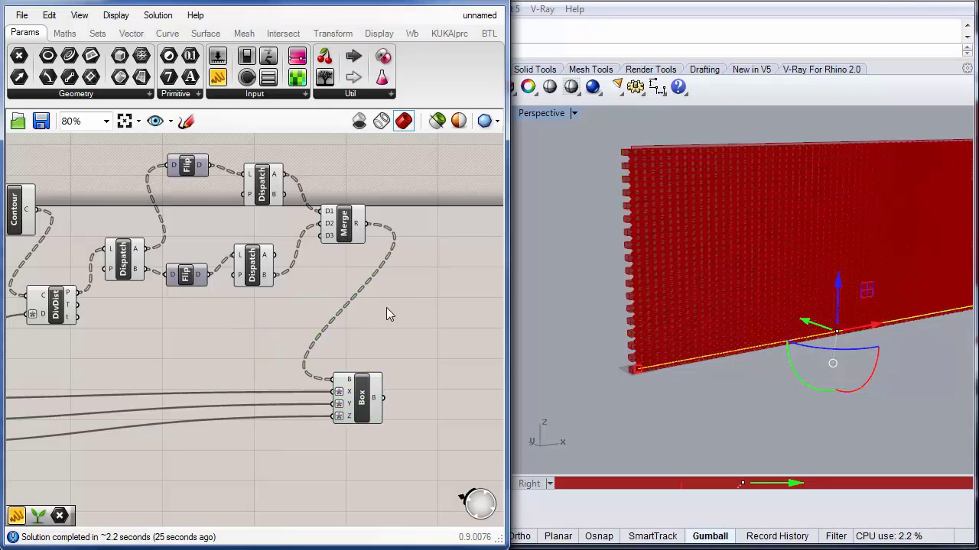
{"action": "left_click", "coordinate": [346, 232]}
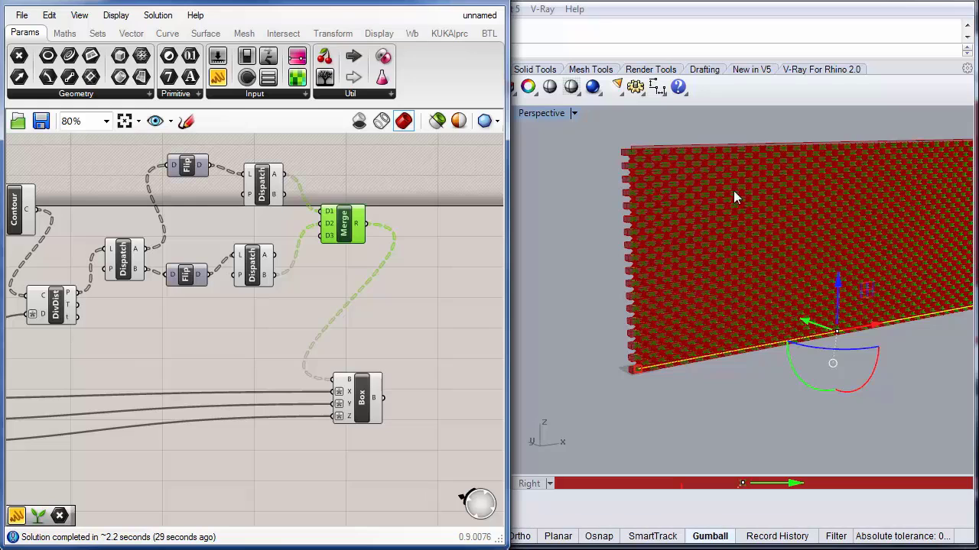
{"action": "right_click_drag", "start_coordinate": [398, 300], "coordinate": [392, 343]}
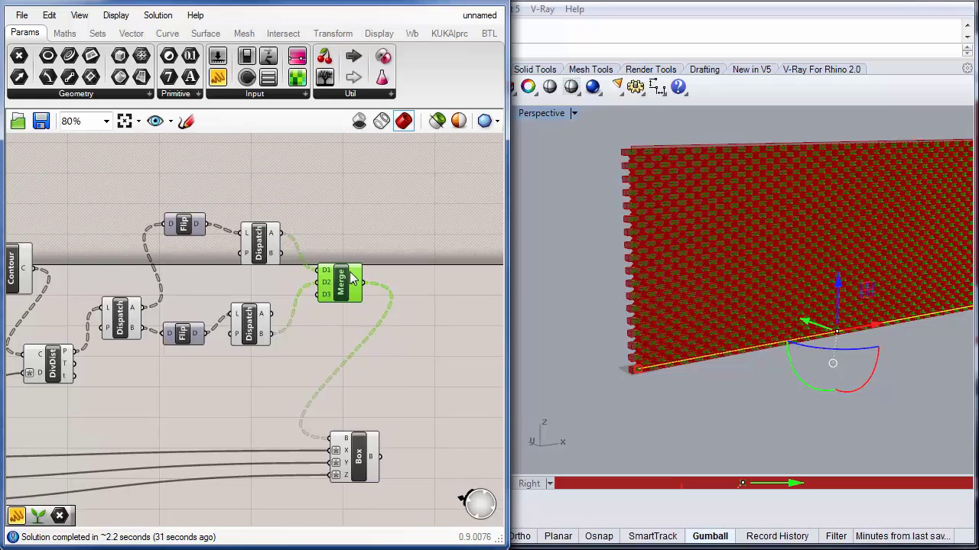
{"action": "scroll", "coordinate": [334, 293], "scroll_direction": "up", "scroll_amount": 3}
{"action": "right_click", "coordinate": [333, 293]}
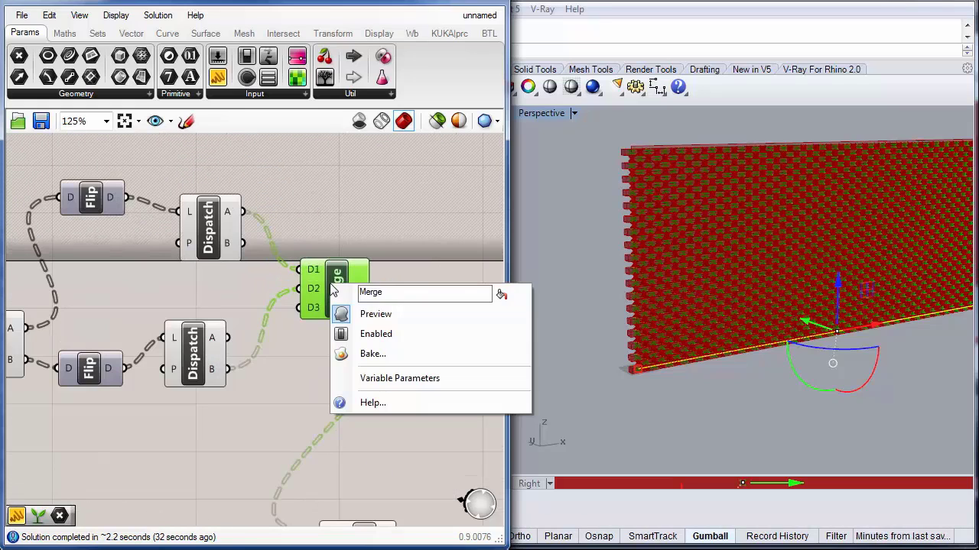
{"action": "left_click", "coordinate": [366, 314]}
Step: Toggle the preview of the lower second Dispatch component
{"action": "left_click", "coordinate": [307, 388]}
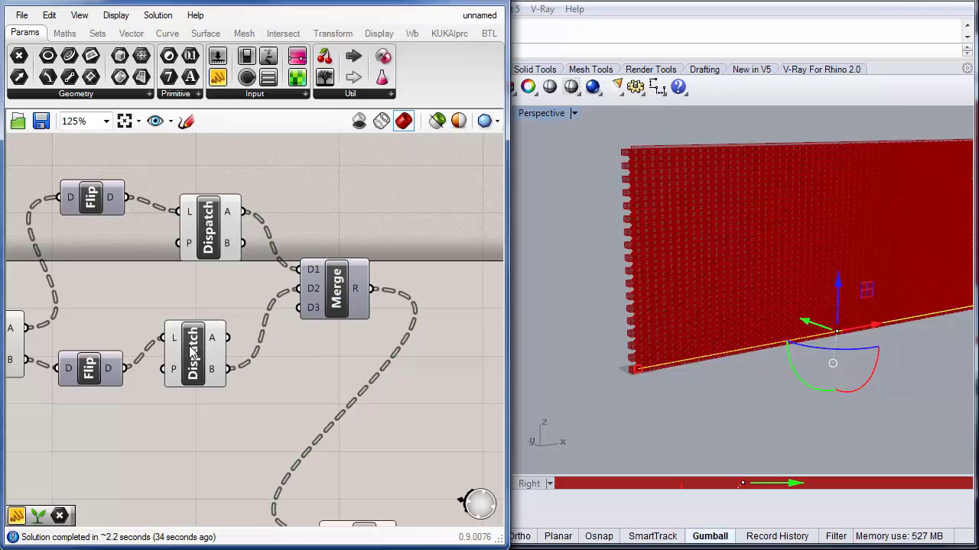
{"action": "right_click", "coordinate": [191, 349]}
{"action": "left_click", "coordinate": [219, 382]}
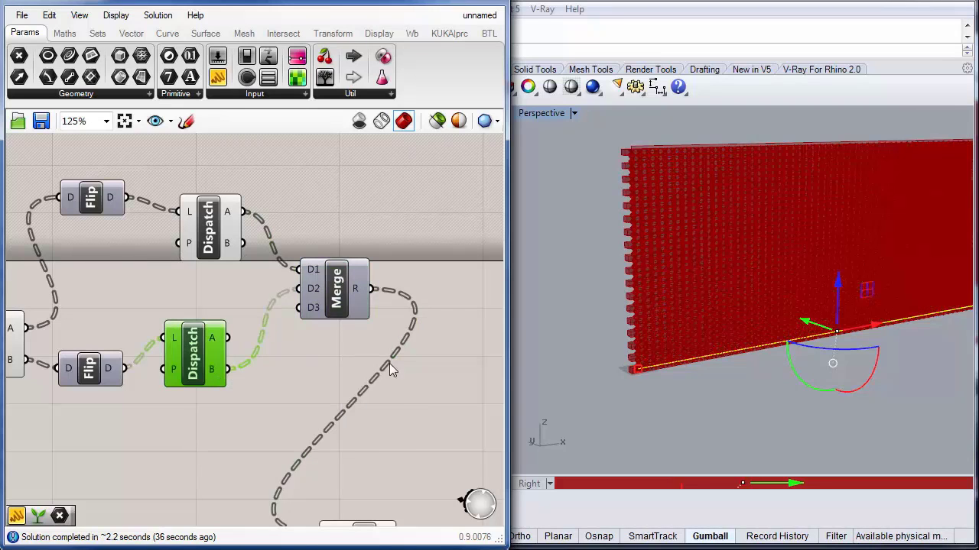
Step: Select the Box component and bake its boxes onto Layer 01
{"action": "right_click_drag", "start_coordinate": [391, 410], "coordinate": [290, 209]}
{"action": "left_click", "coordinate": [265, 362]}
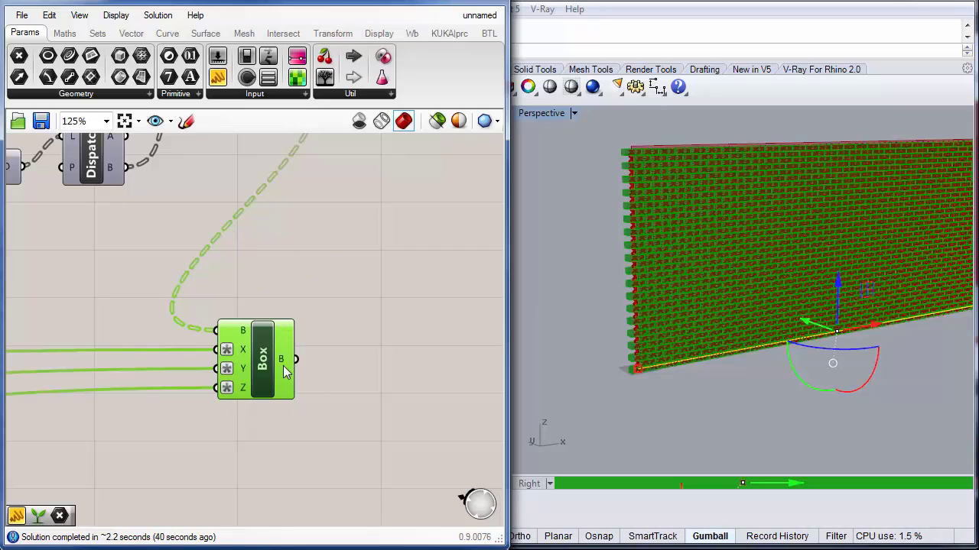
{"action": "left_click_drag", "start_coordinate": [269, 362], "coordinate": [299, 354]}
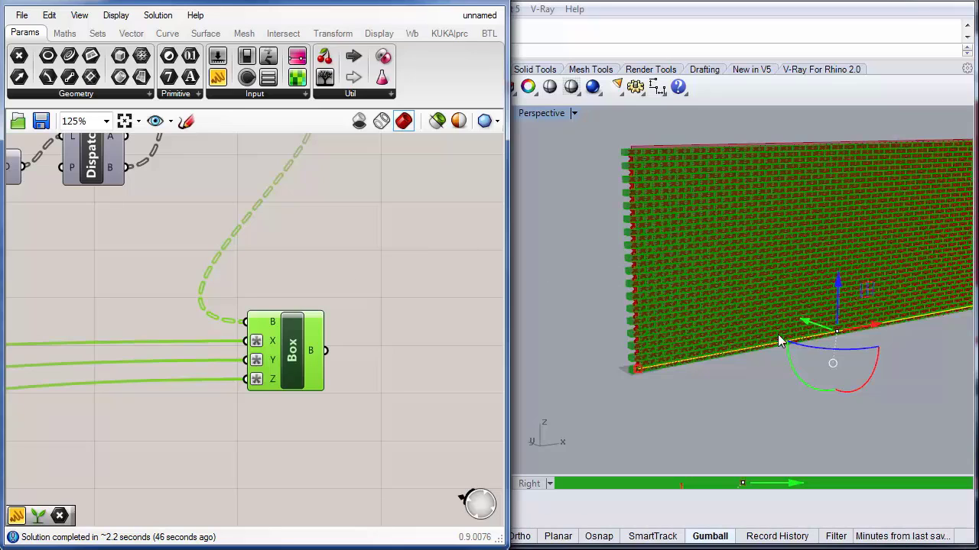
{"action": "right_click", "coordinate": [294, 348]}
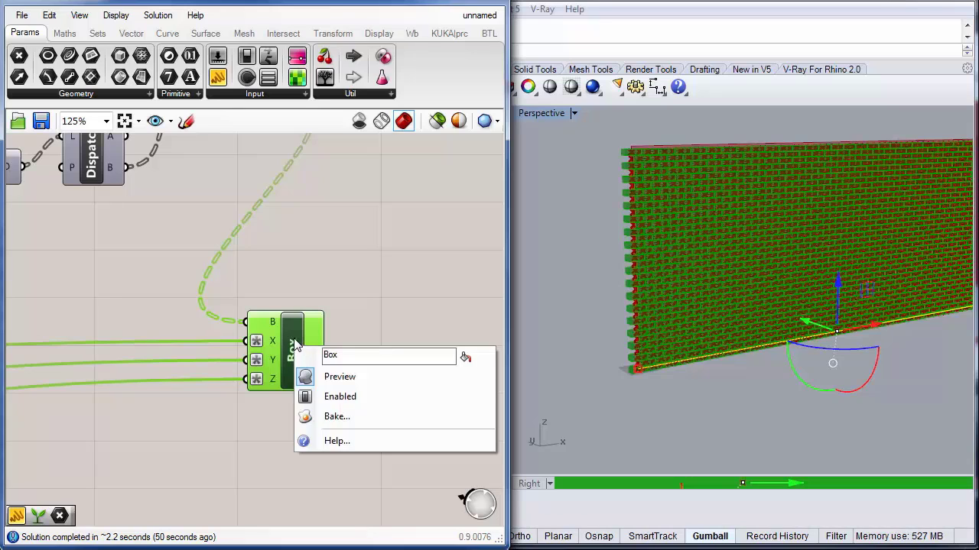
{"action": "left_click", "coordinate": [335, 418]}
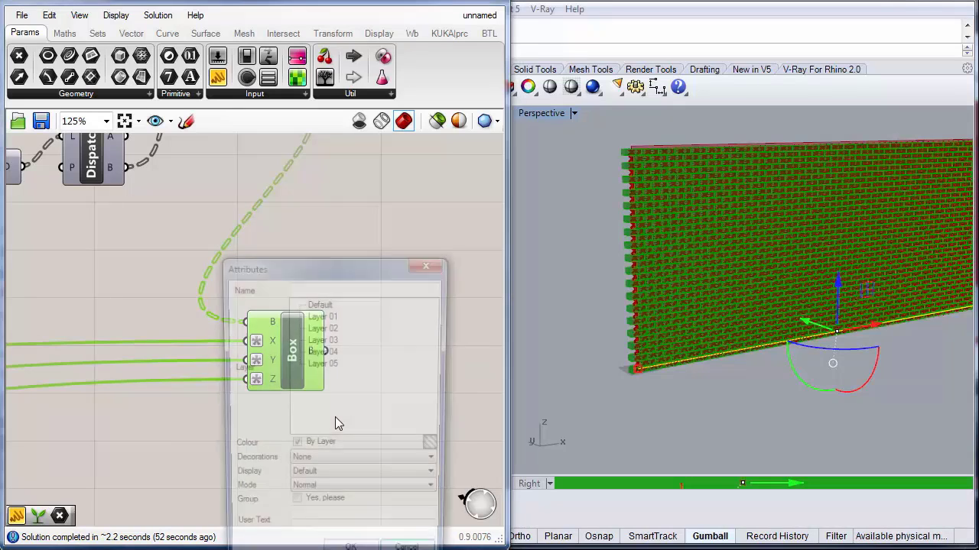
{"action": "left_click", "coordinate": [323, 316]}
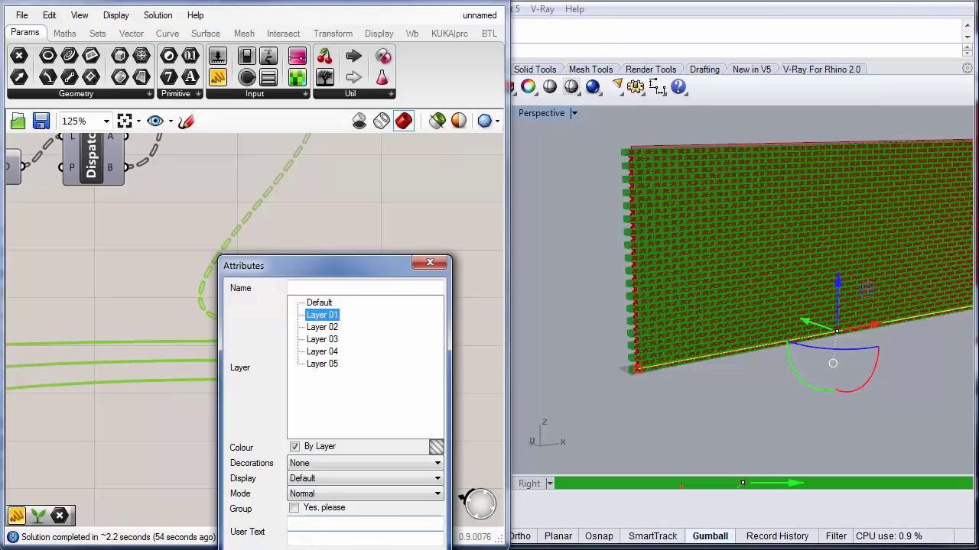
{"action": "left_click", "coordinate": [361, 549]}
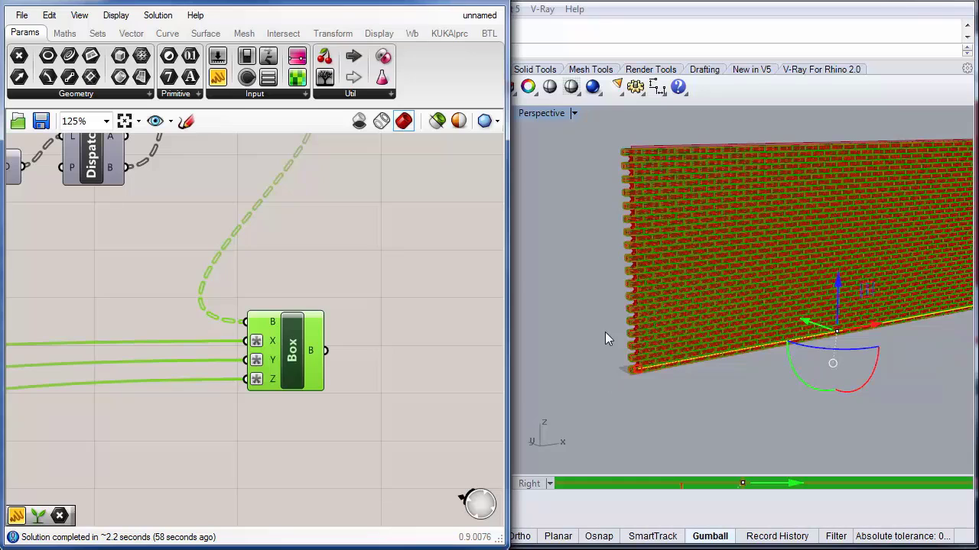
Step: Turn off the Box component's preview so only the baked boxes remain visible
{"action": "right_click", "coordinate": [296, 358]}
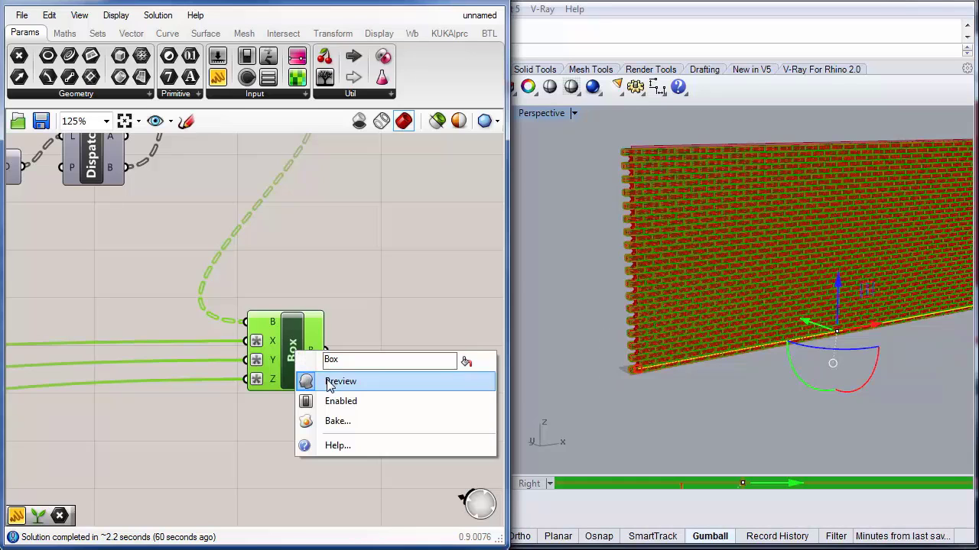
{"action": "left_click", "coordinate": [329, 381]}
{"action": "key", "text": "Escape"}
Step: Examine the baked boxes in the Perspective viewport, zooming in and selecting a single brick to inspect it
{"action": "right_click_drag", "start_coordinate": [631, 184], "coordinate": [620, 232]}
{"action": "scroll", "coordinate": [586, 208], "scroll_direction": "up", "scroll_amount": 5}
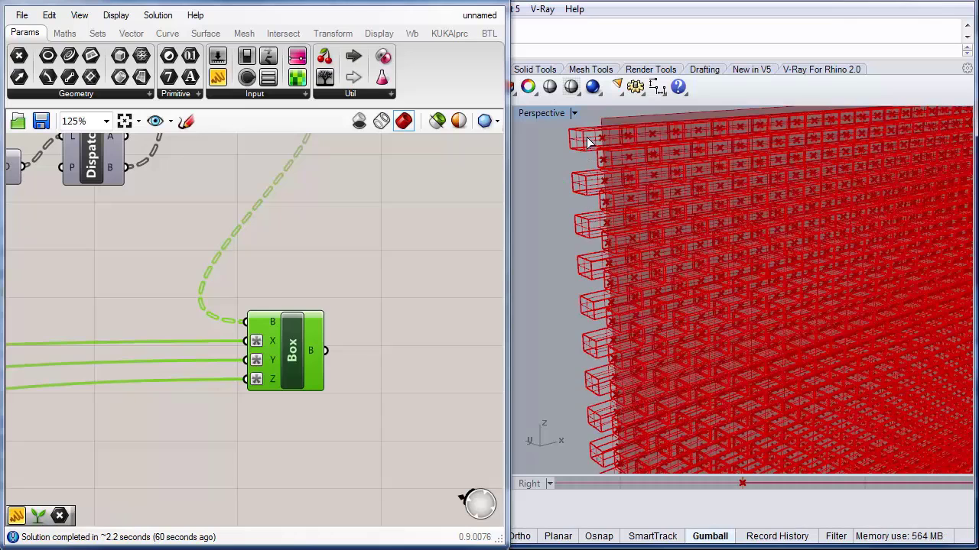
{"action": "left_click", "coordinate": [588, 142]}
{"action": "left_click", "coordinate": [566, 229]}
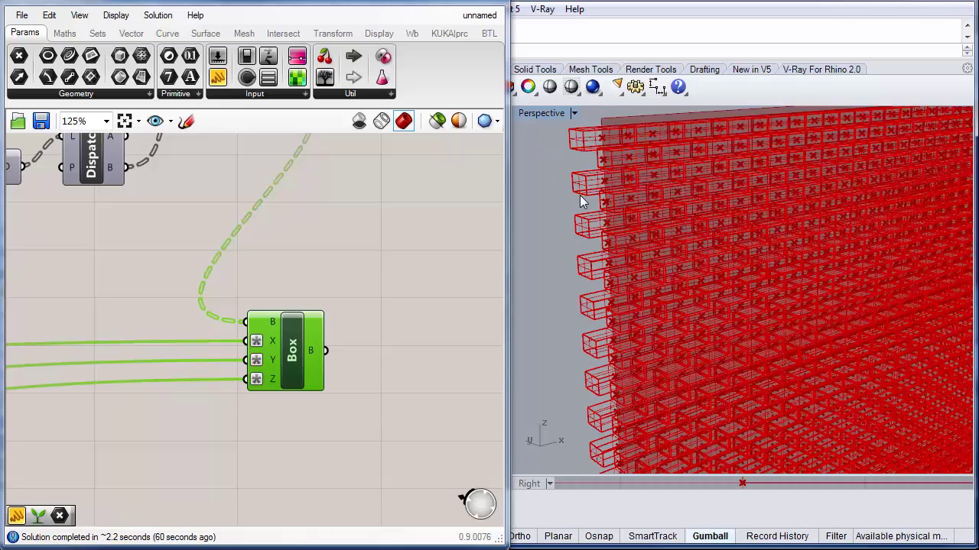
{"action": "left_click", "coordinate": [585, 185]}
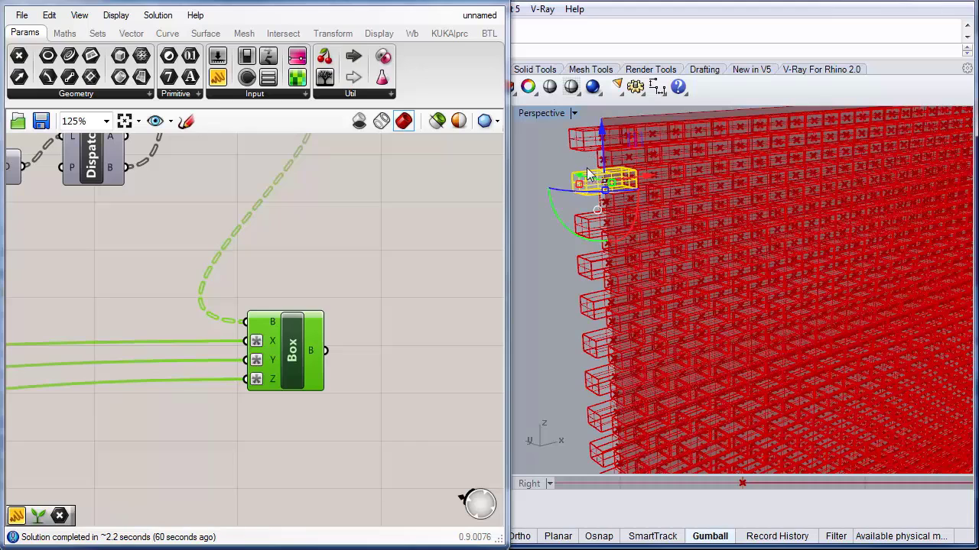
{"action": "scroll", "coordinate": [615, 245], "scroll_direction": "down", "scroll_amount": 2}
{"action": "scroll", "coordinate": [618, 356], "scroll_direction": "down", "scroll_amount": 5}
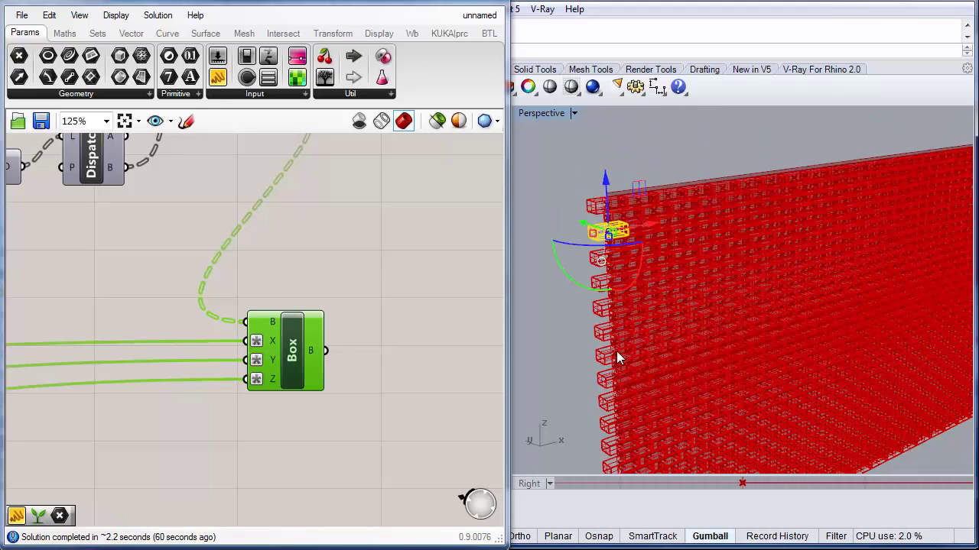
{"action": "key", "text": "Escape"}
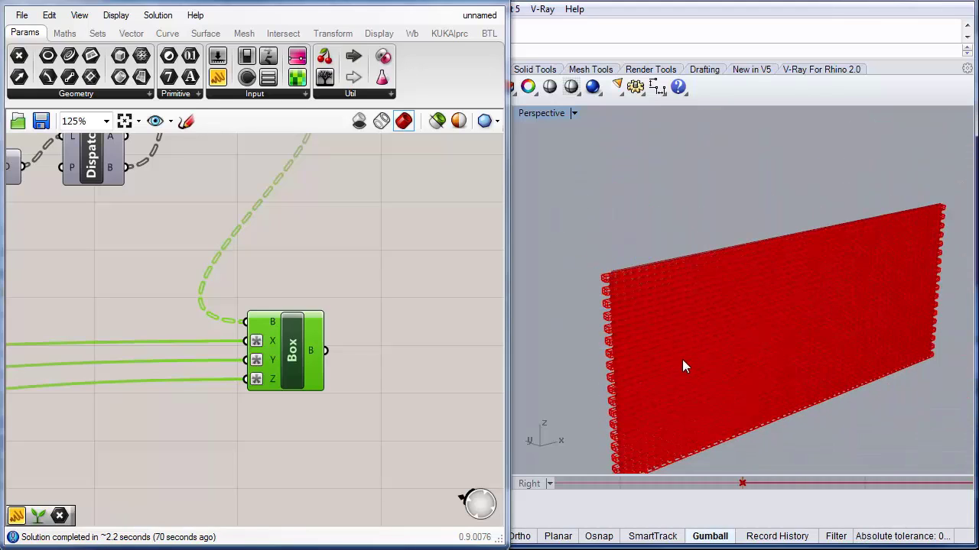
{"action": "right_click_drag", "start_coordinate": [683, 367], "coordinate": [678, 305]}
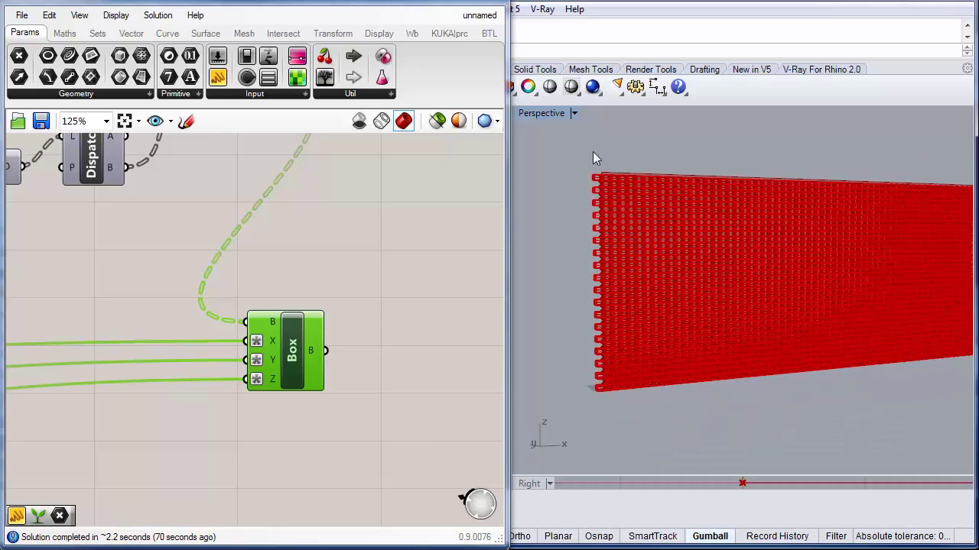
Step: Change the Perspective viewport's display mode and inspect the baked brick wall up close by zooming and panning
{"action": "left_click", "coordinate": [574, 113]}
{"action": "left_click", "coordinate": [564, 169]}
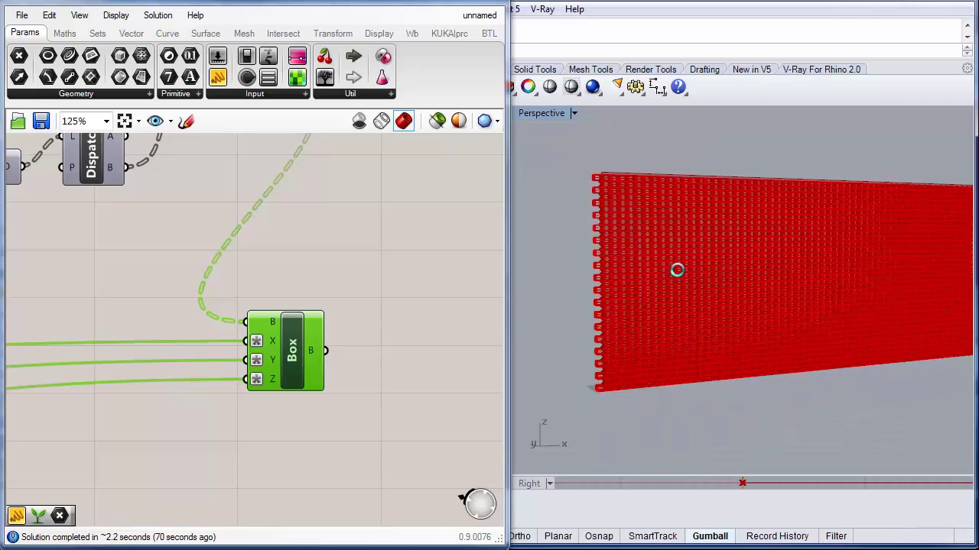
{"action": "mouse_move", "coordinate": [649, 258]}
{"action": "right_mouse_down"}
{"action": "mouse_move", "coordinate": [673, 278]}
{"action": "mouse_move", "coordinate": [625, 202]}
{"action": "right_mouse_up"}
{"action": "scroll", "coordinate": [625, 203], "scroll_direction": "up", "scroll_amount": 3}
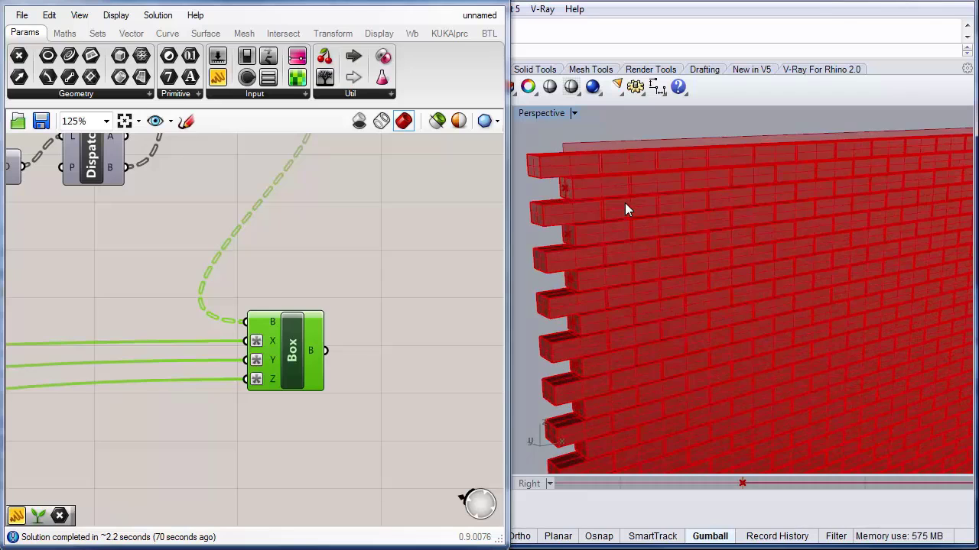
{"action": "scroll", "coordinate": [671, 221], "scroll_direction": "down", "scroll_amount": 2}
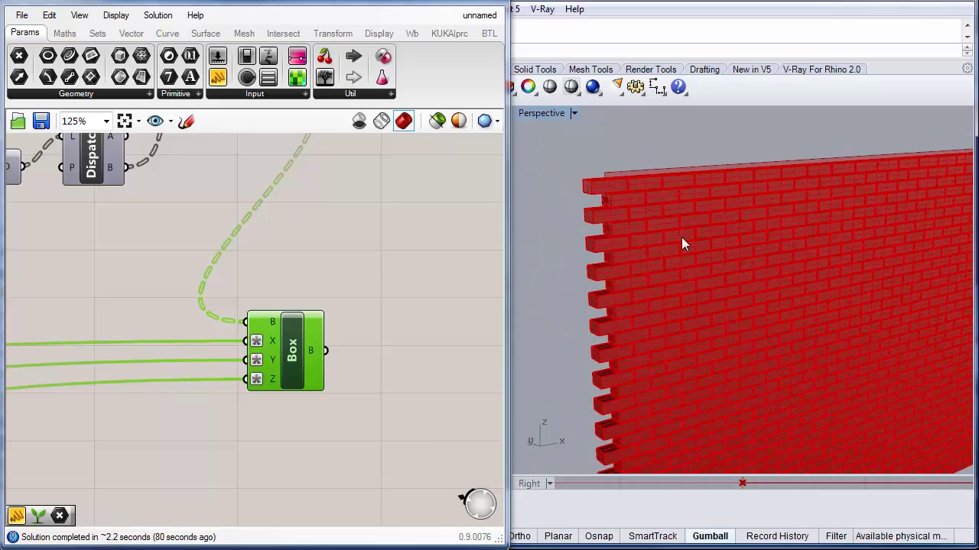
{"action": "scroll", "coordinate": [682, 243], "scroll_direction": "down", "scroll_amount": 3}
{"action": "scroll", "coordinate": [719, 263], "scroll_direction": "up", "scroll_amount": 3}
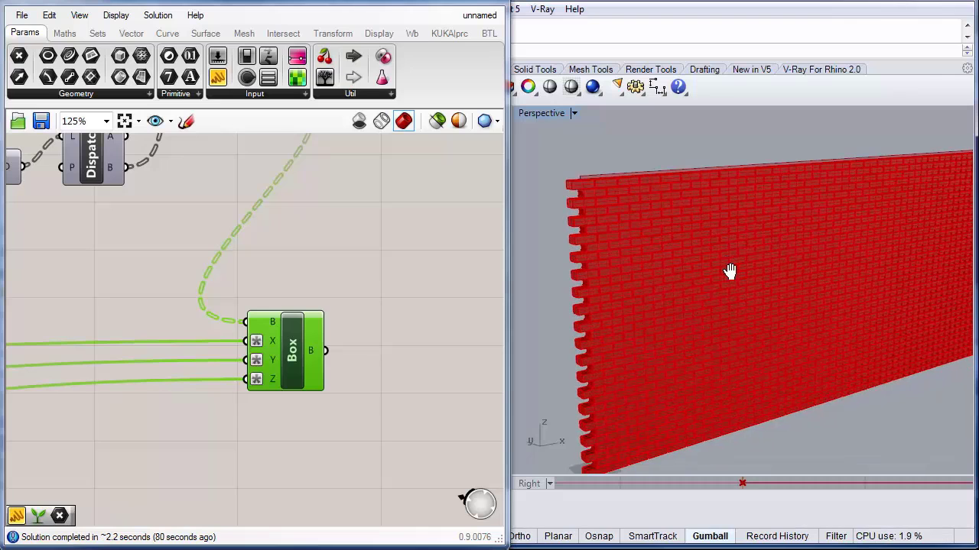
{"action": "right_click_drag", "start_coordinate": [730, 271], "coordinate": [705, 278], "text": "shift"}
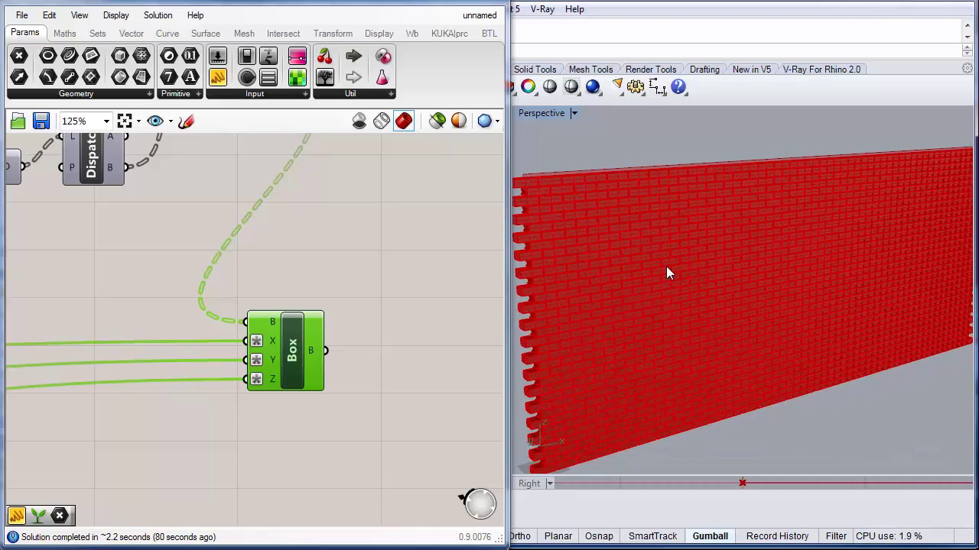